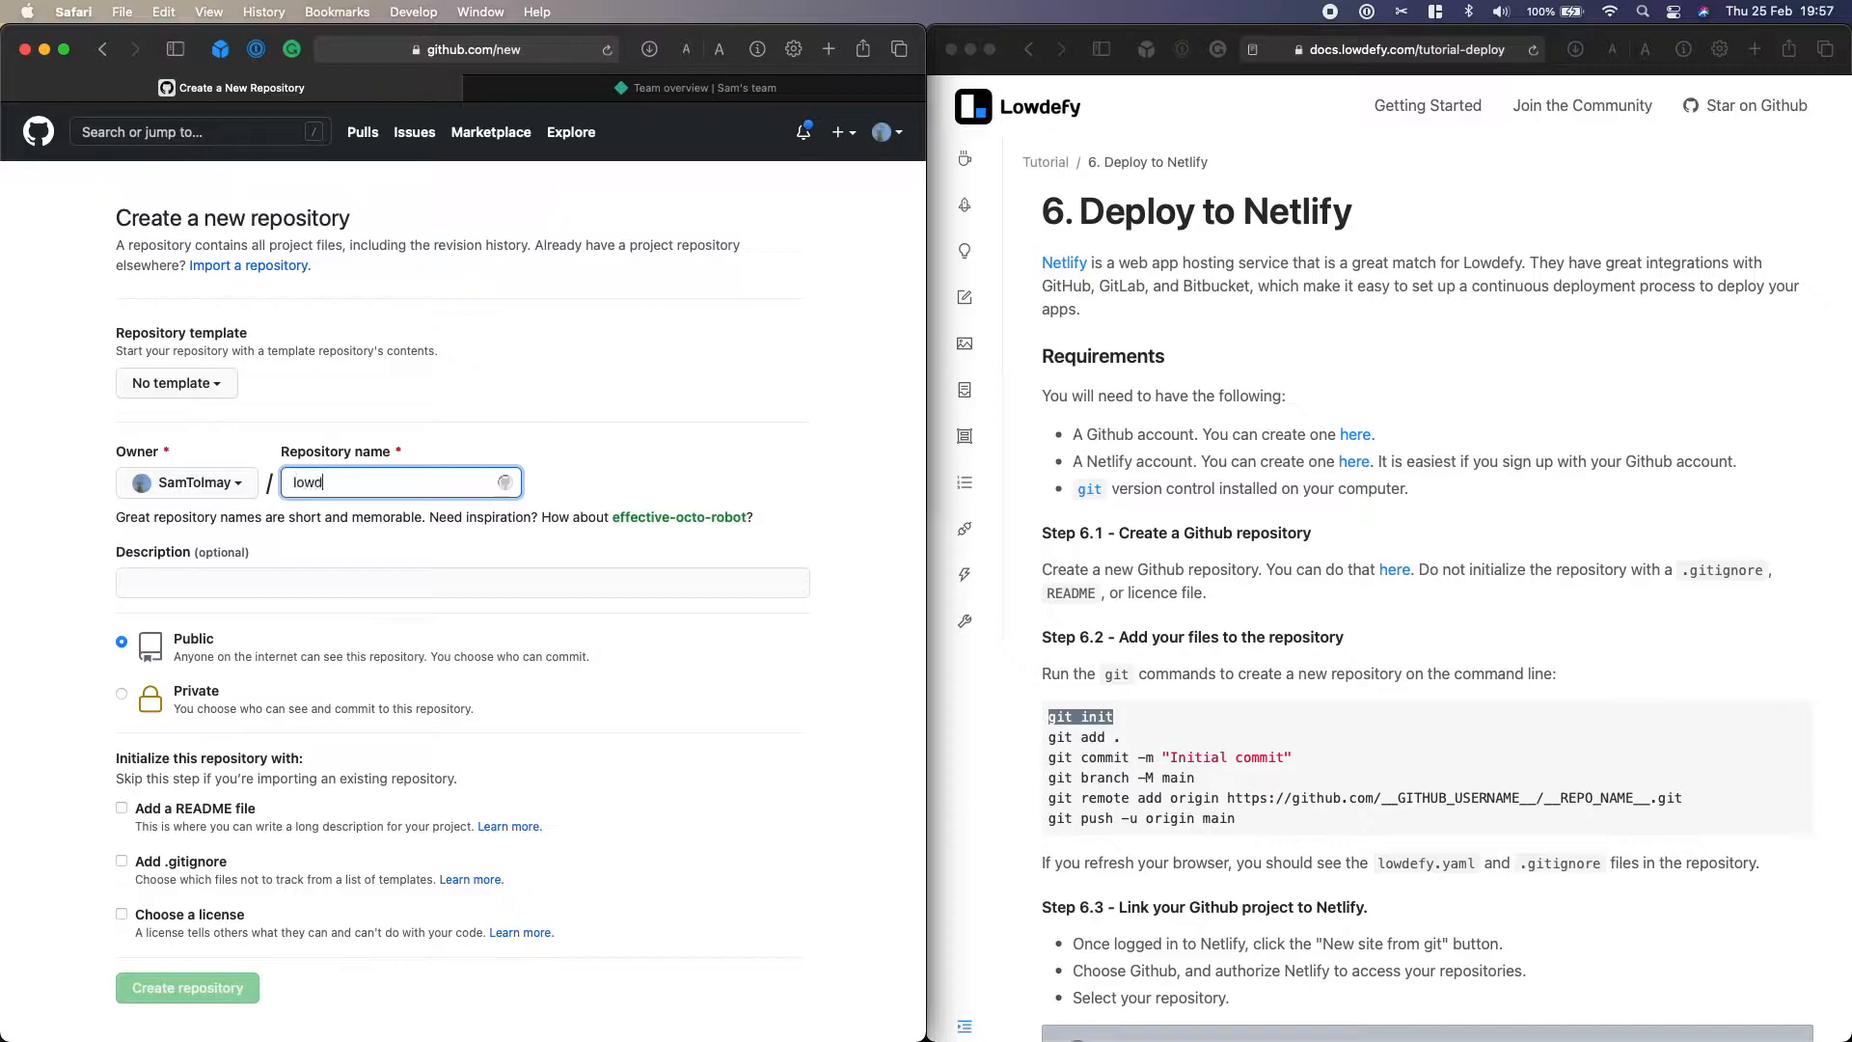
Name the new repository lowdefy-tutorial and create it as public, without a README, .gitignore or license
text(-tutorial)
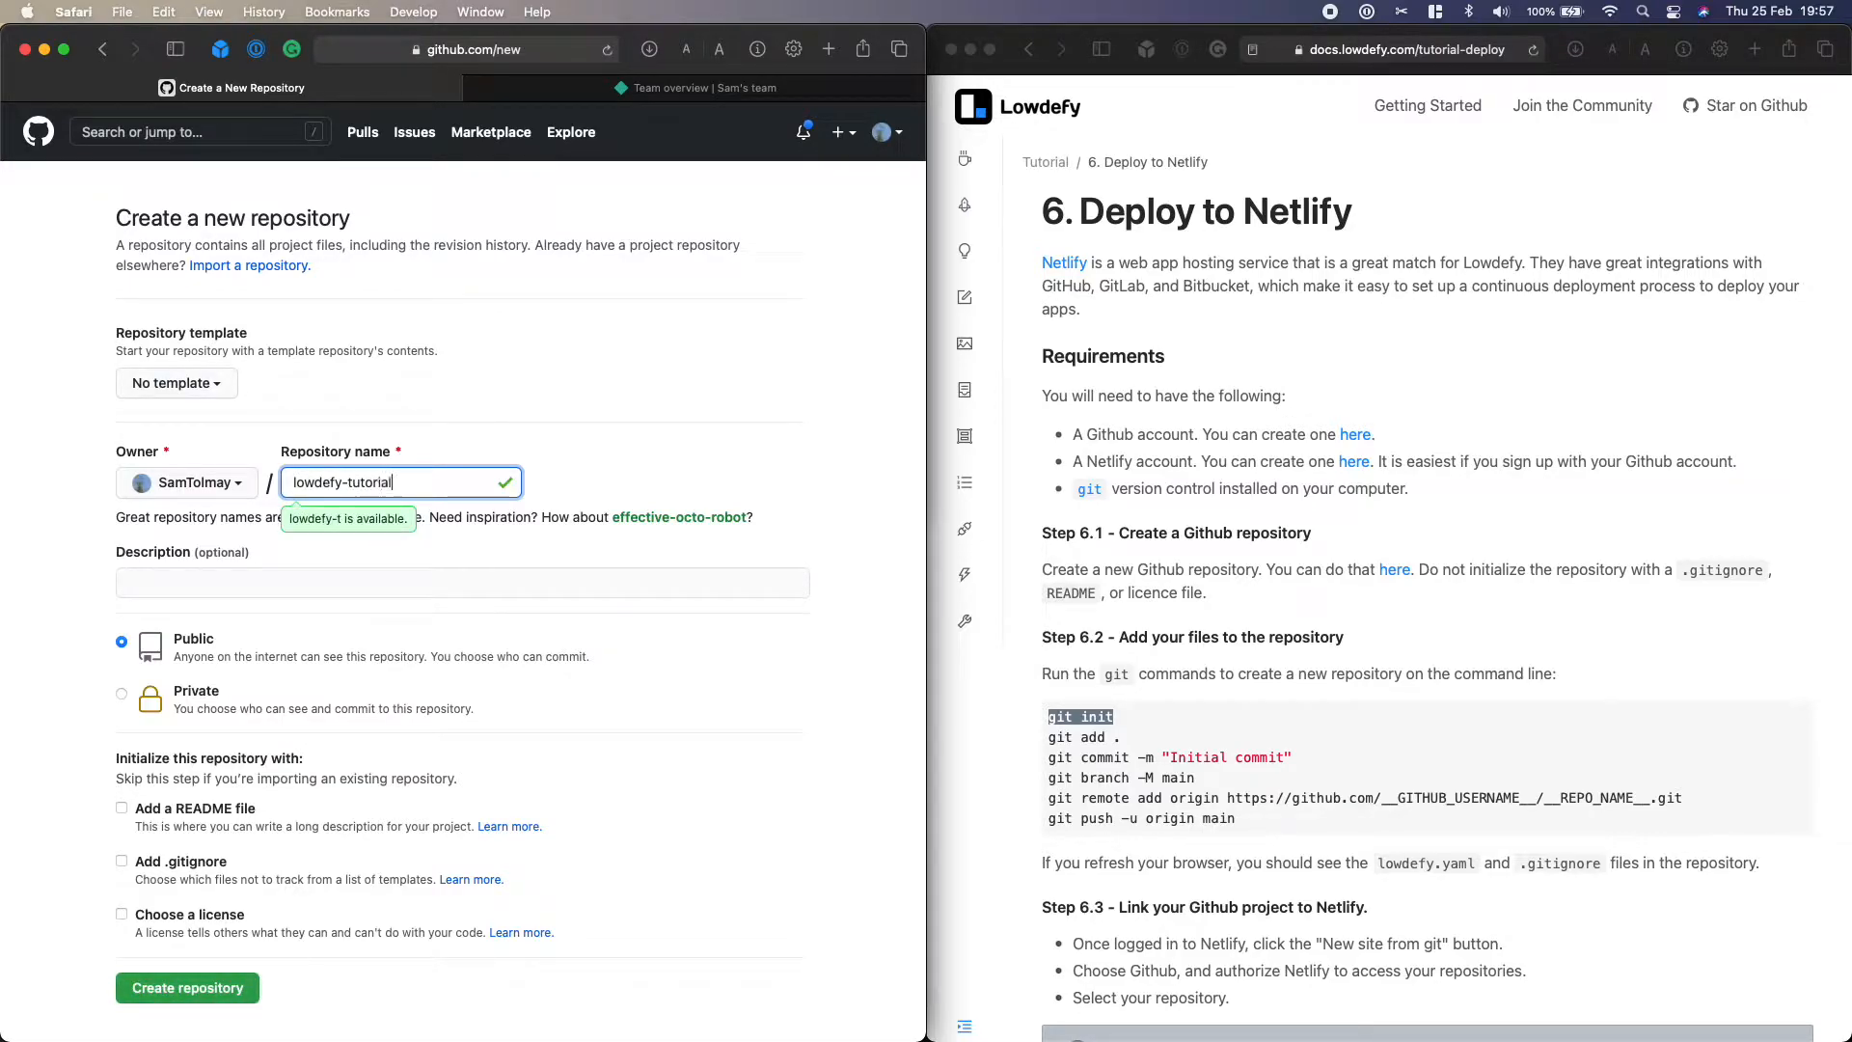
scroll(507, 680, down, 3)
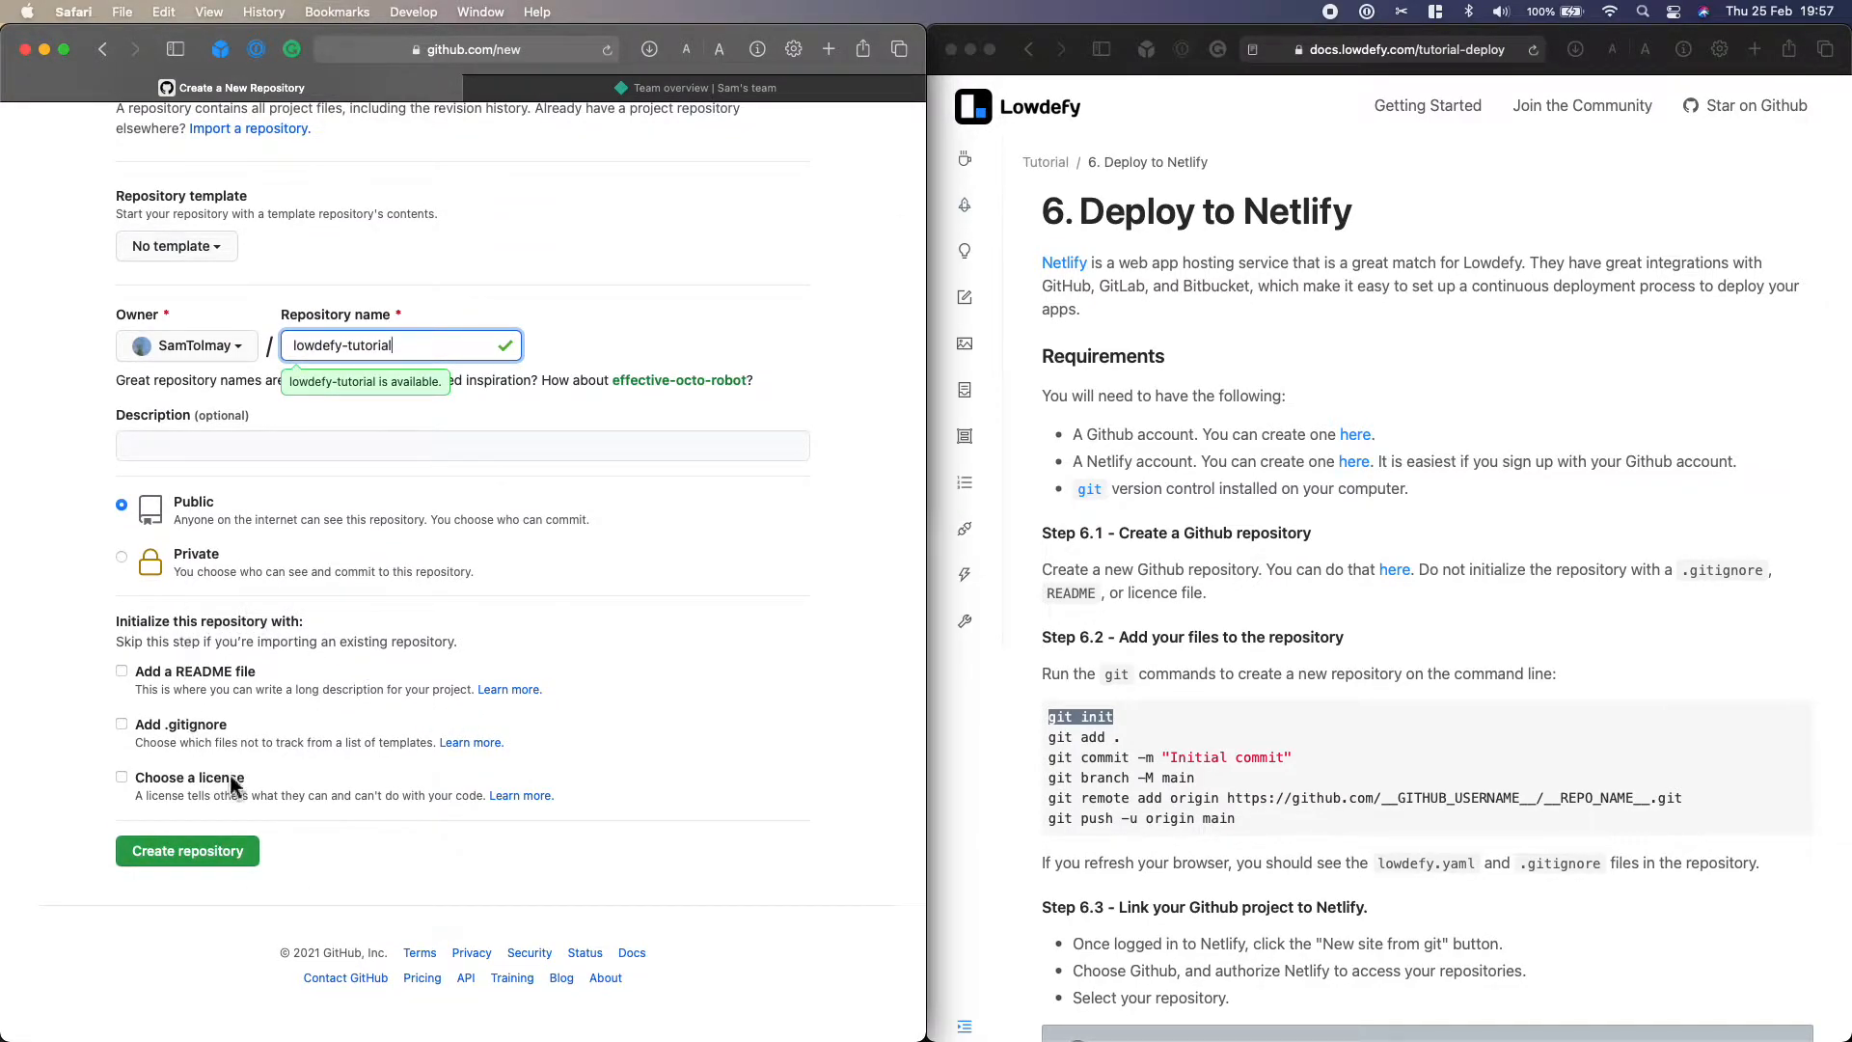
click(218, 857)
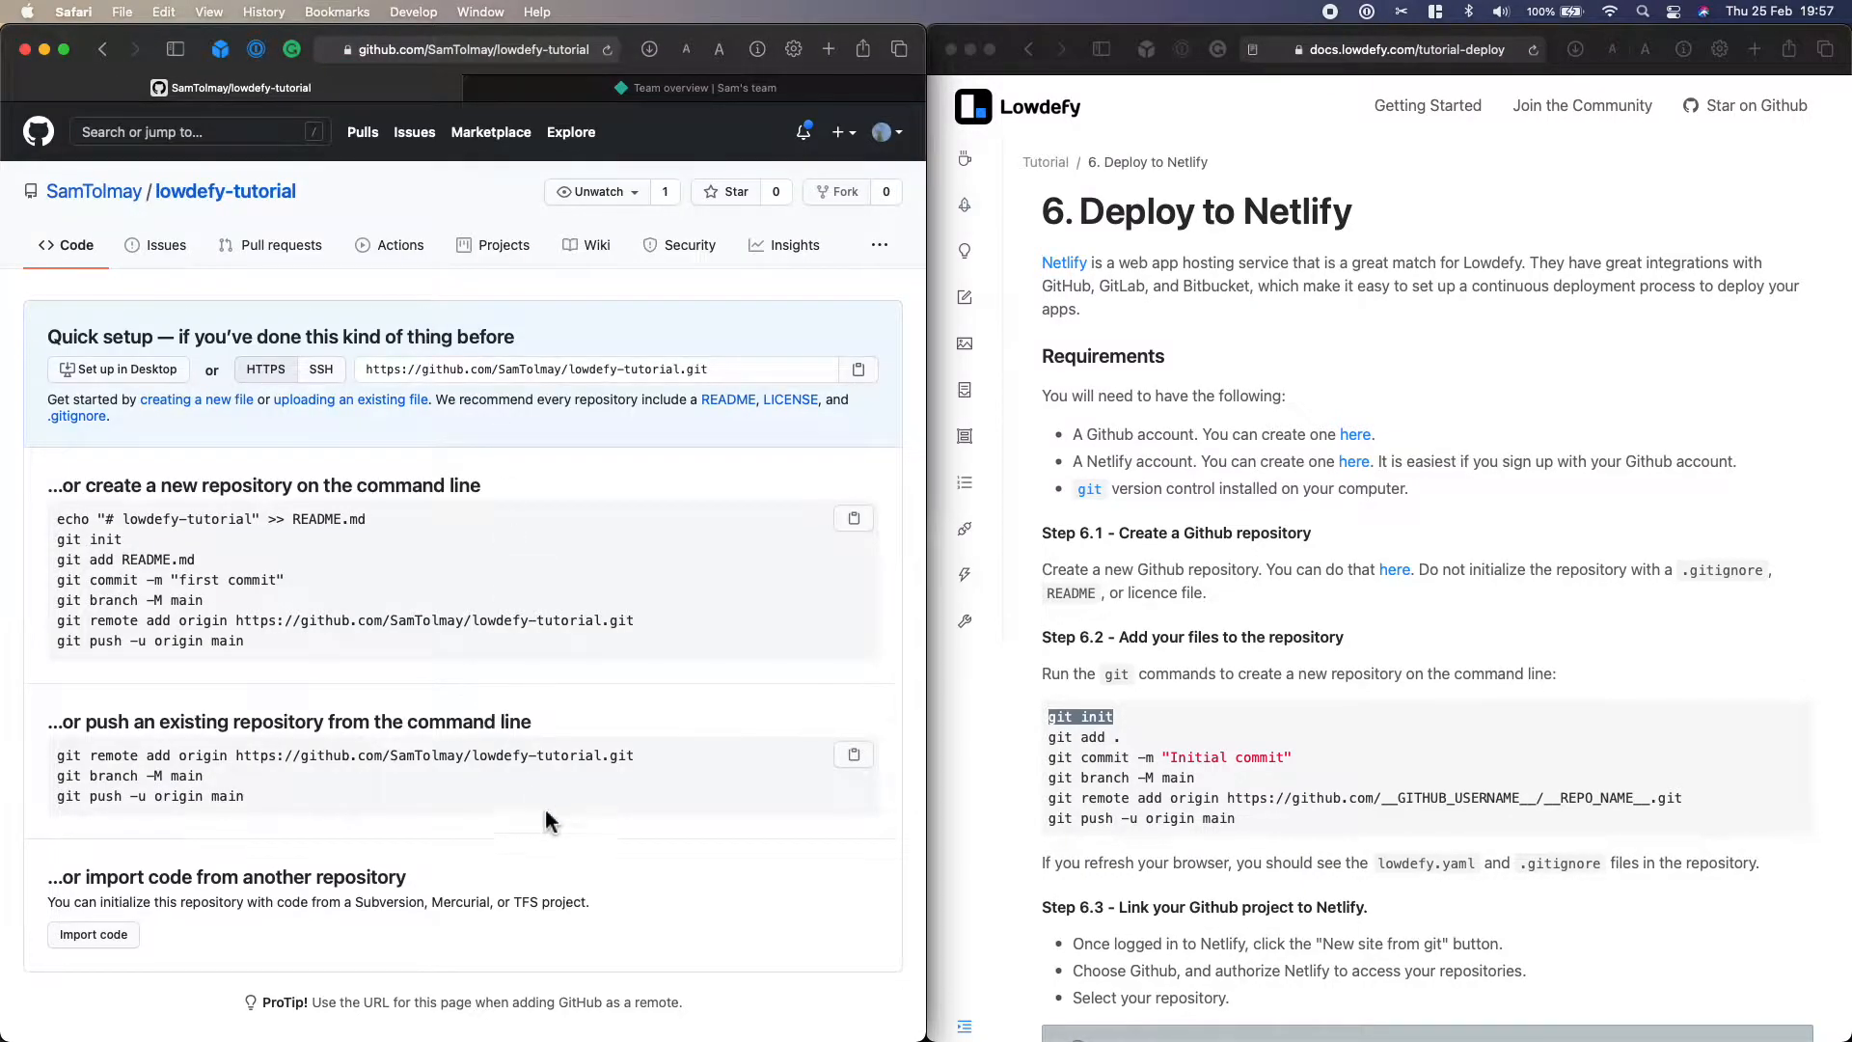
Switch to Terminal and stop the running Lowdefy development server
key(ctrl+Up)
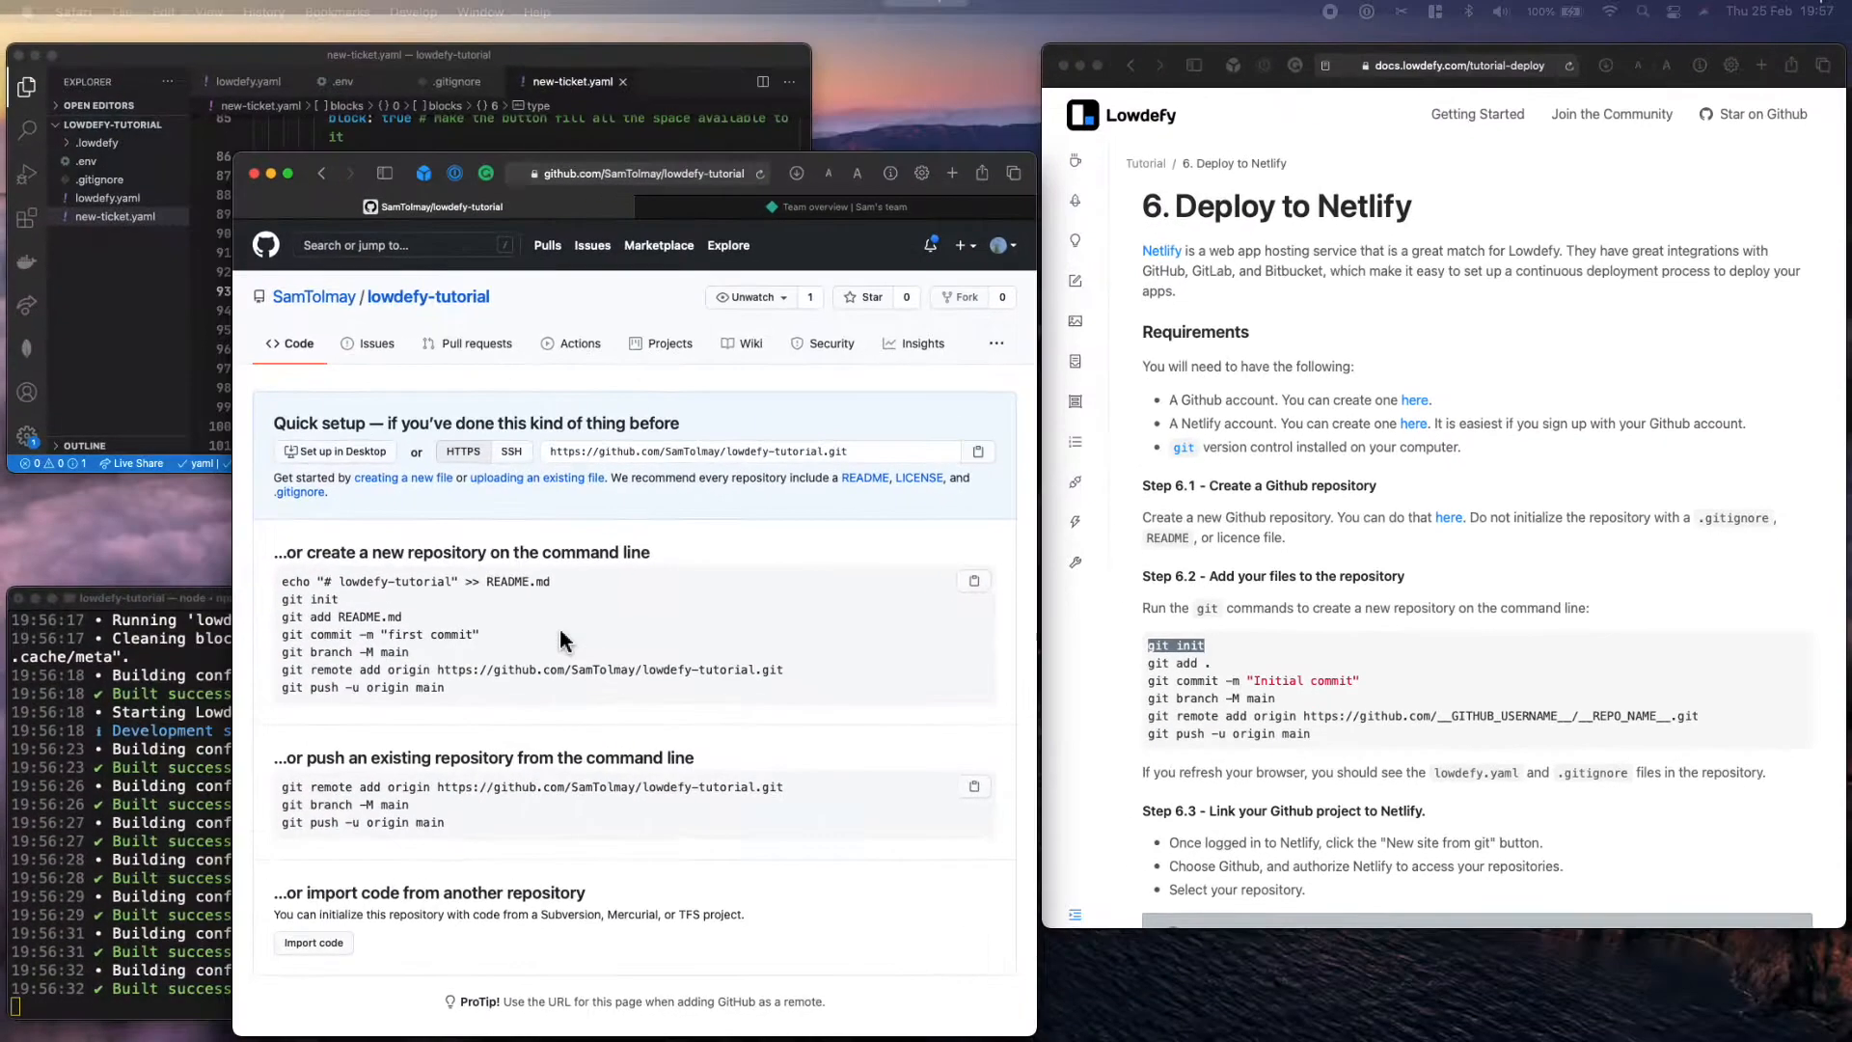
click(434, 769)
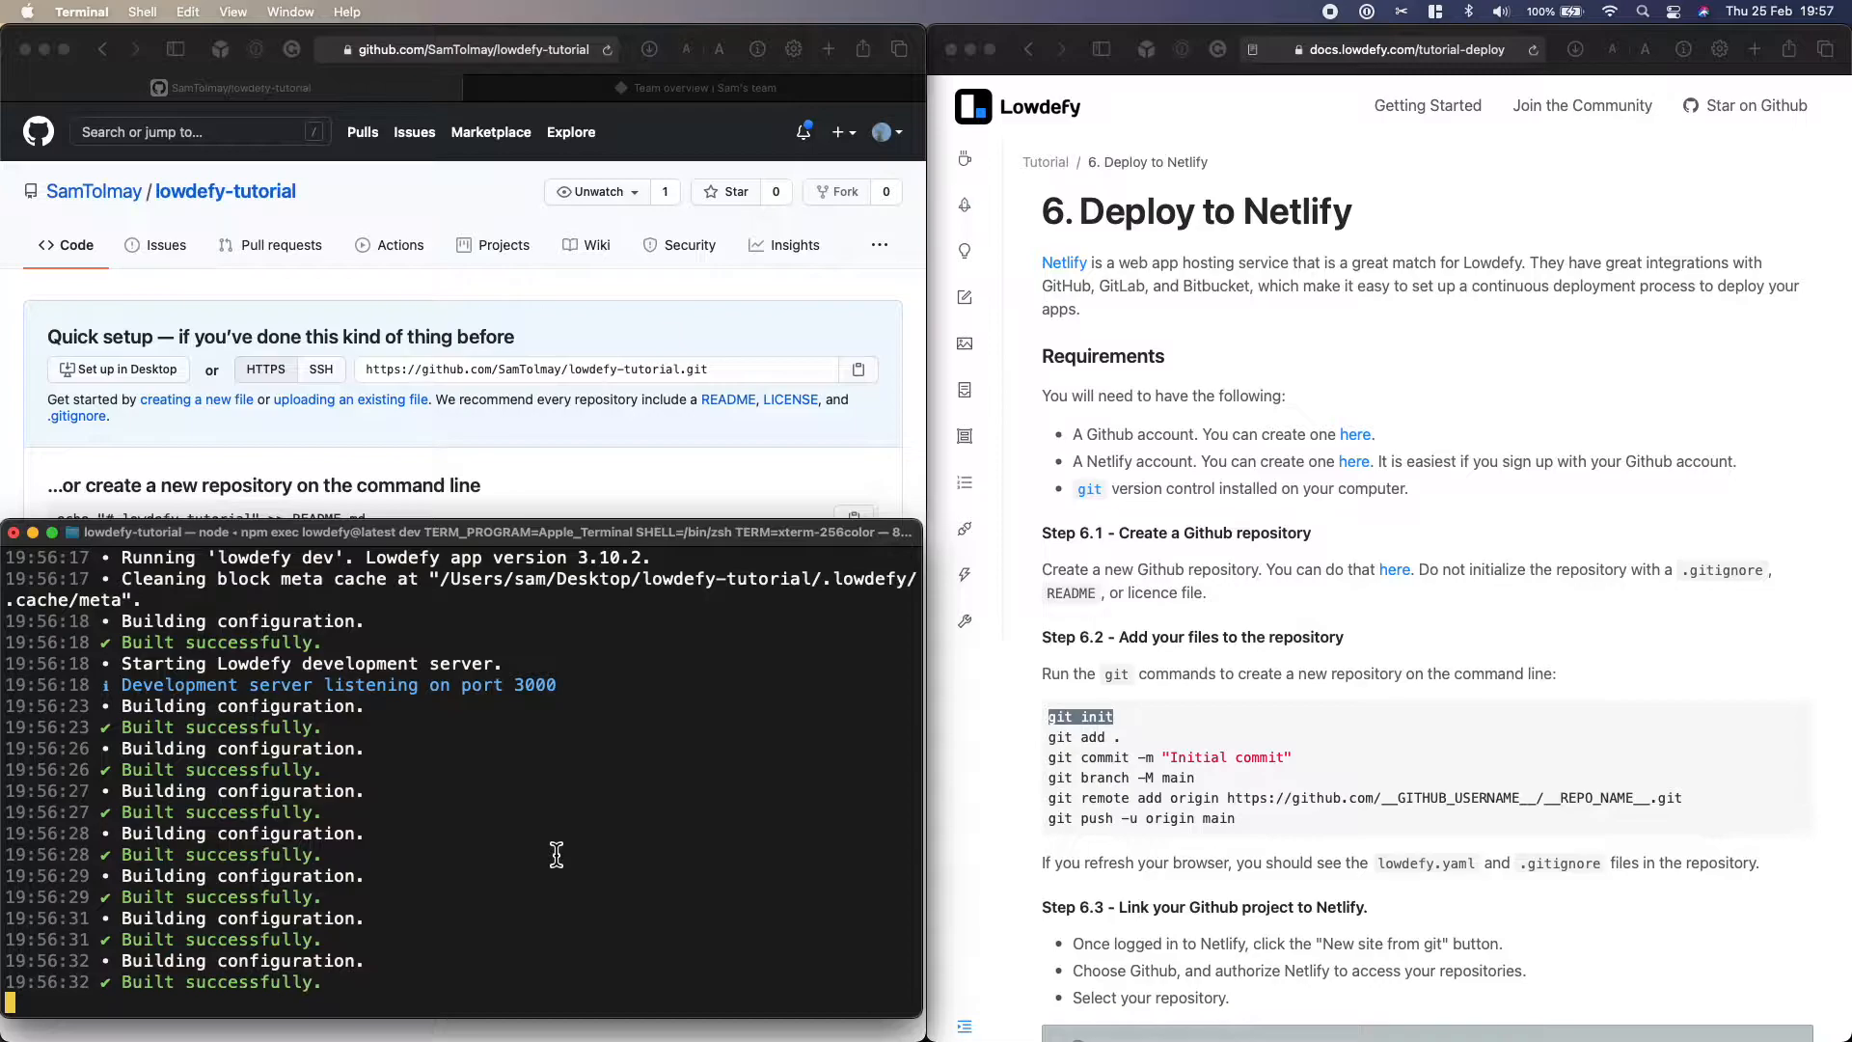
key(ctrl+c)
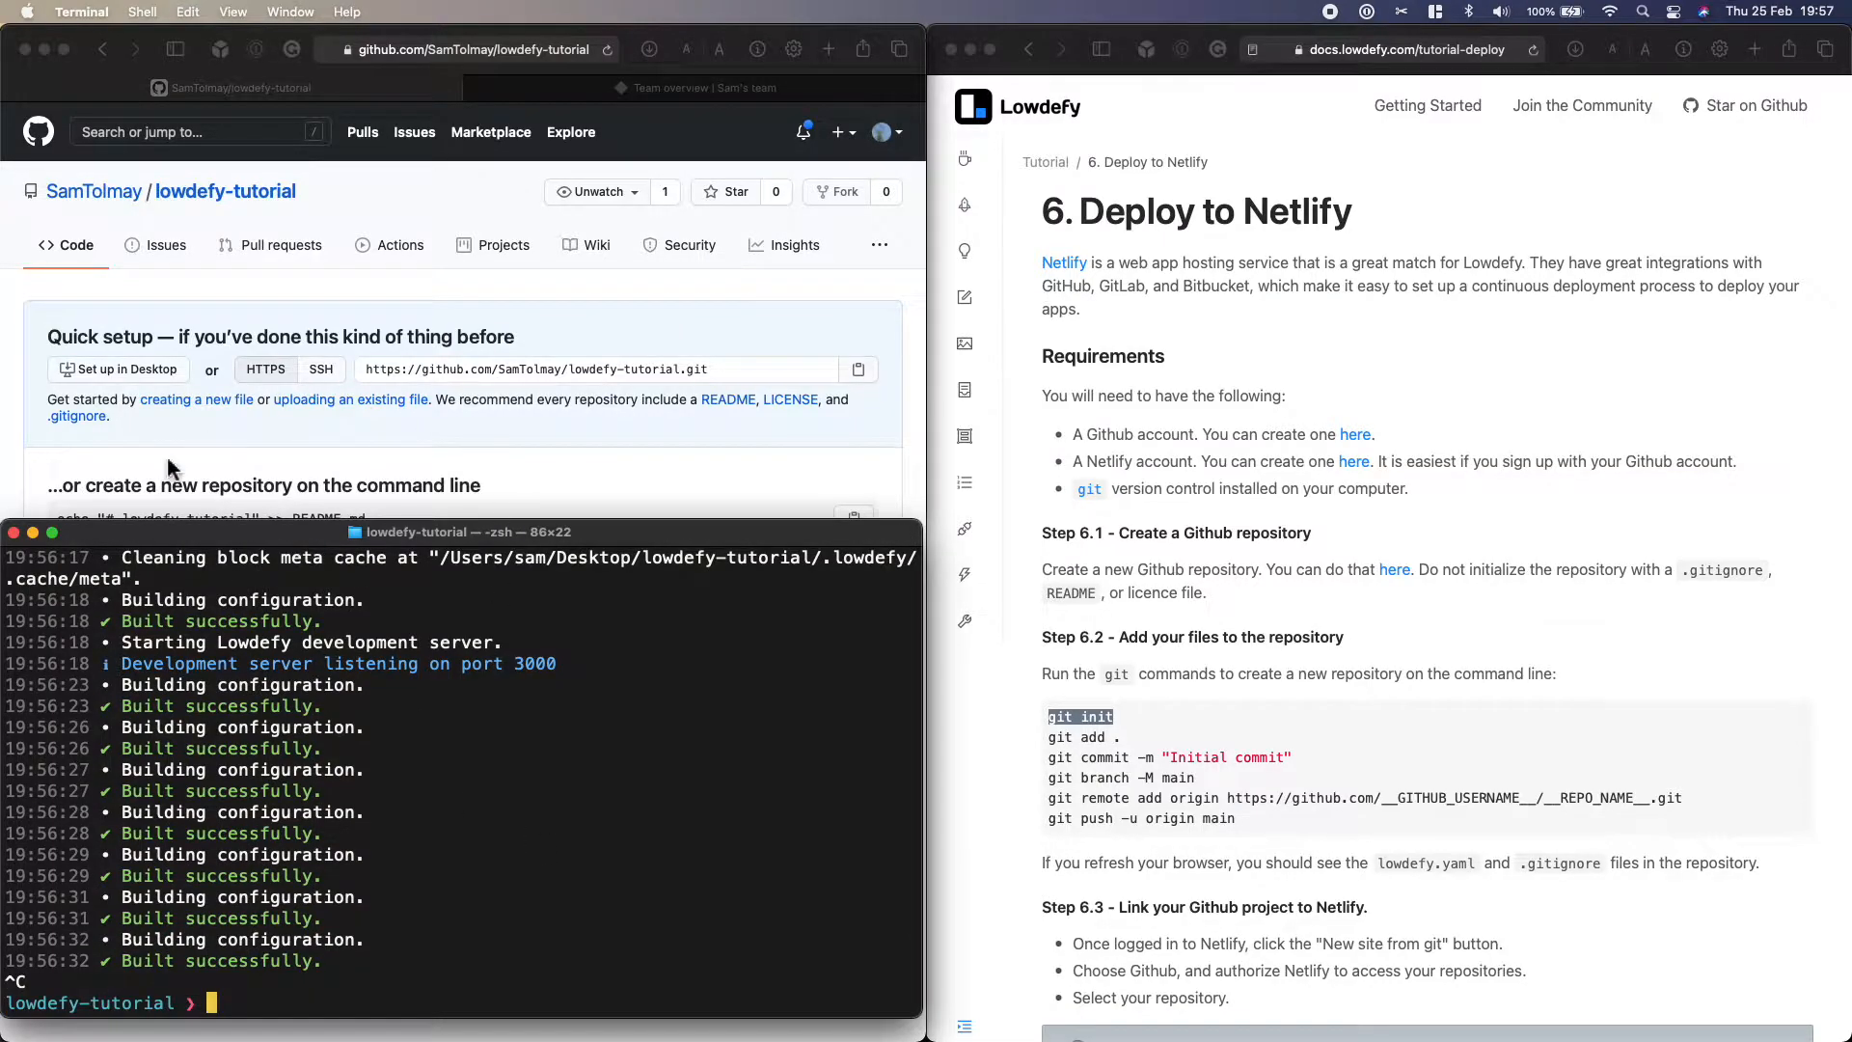
Initialize a Git repository in the lowdefy-tutorial folder with the git init command copied from the tutorial
click(1097, 736)
drag(1109, 741, 1052, 724)
key(super+c)
click(546, 961)
key(super+v)
key(Return)
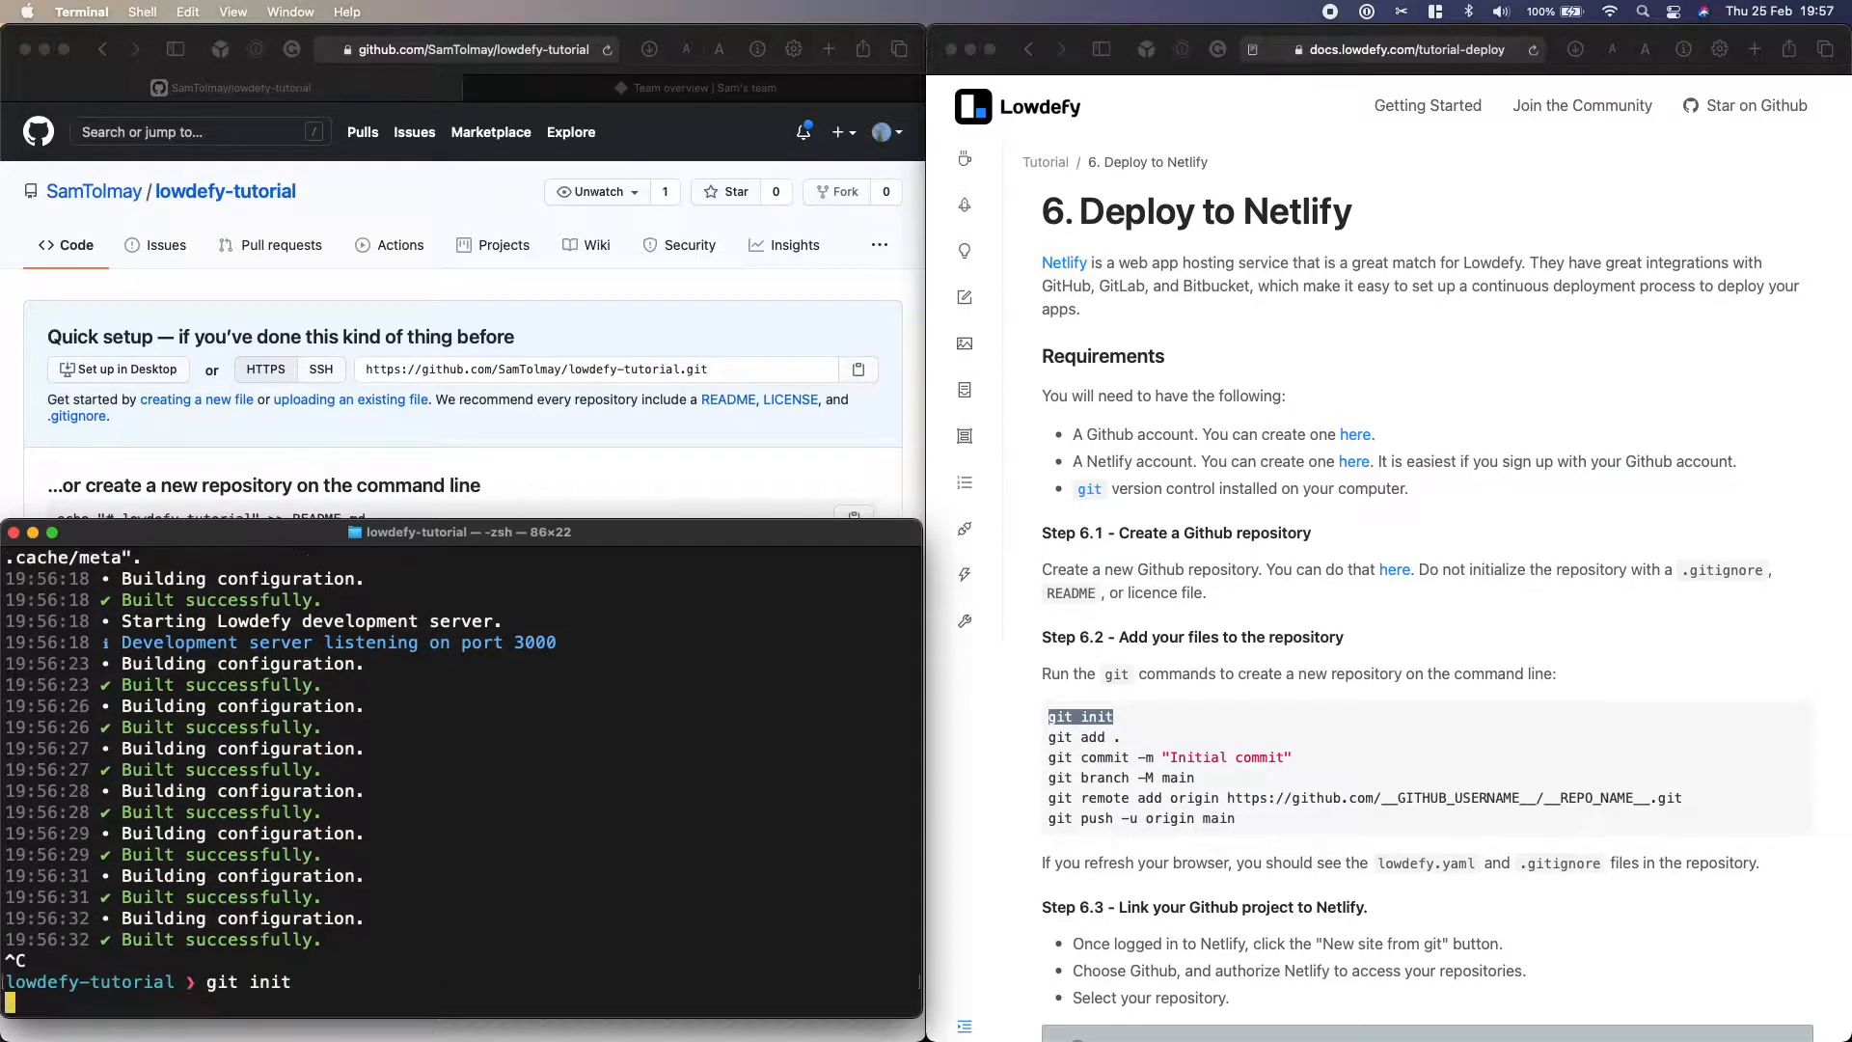
Stage all project files with the tutorial's git add . command in Terminal
click(1120, 741)
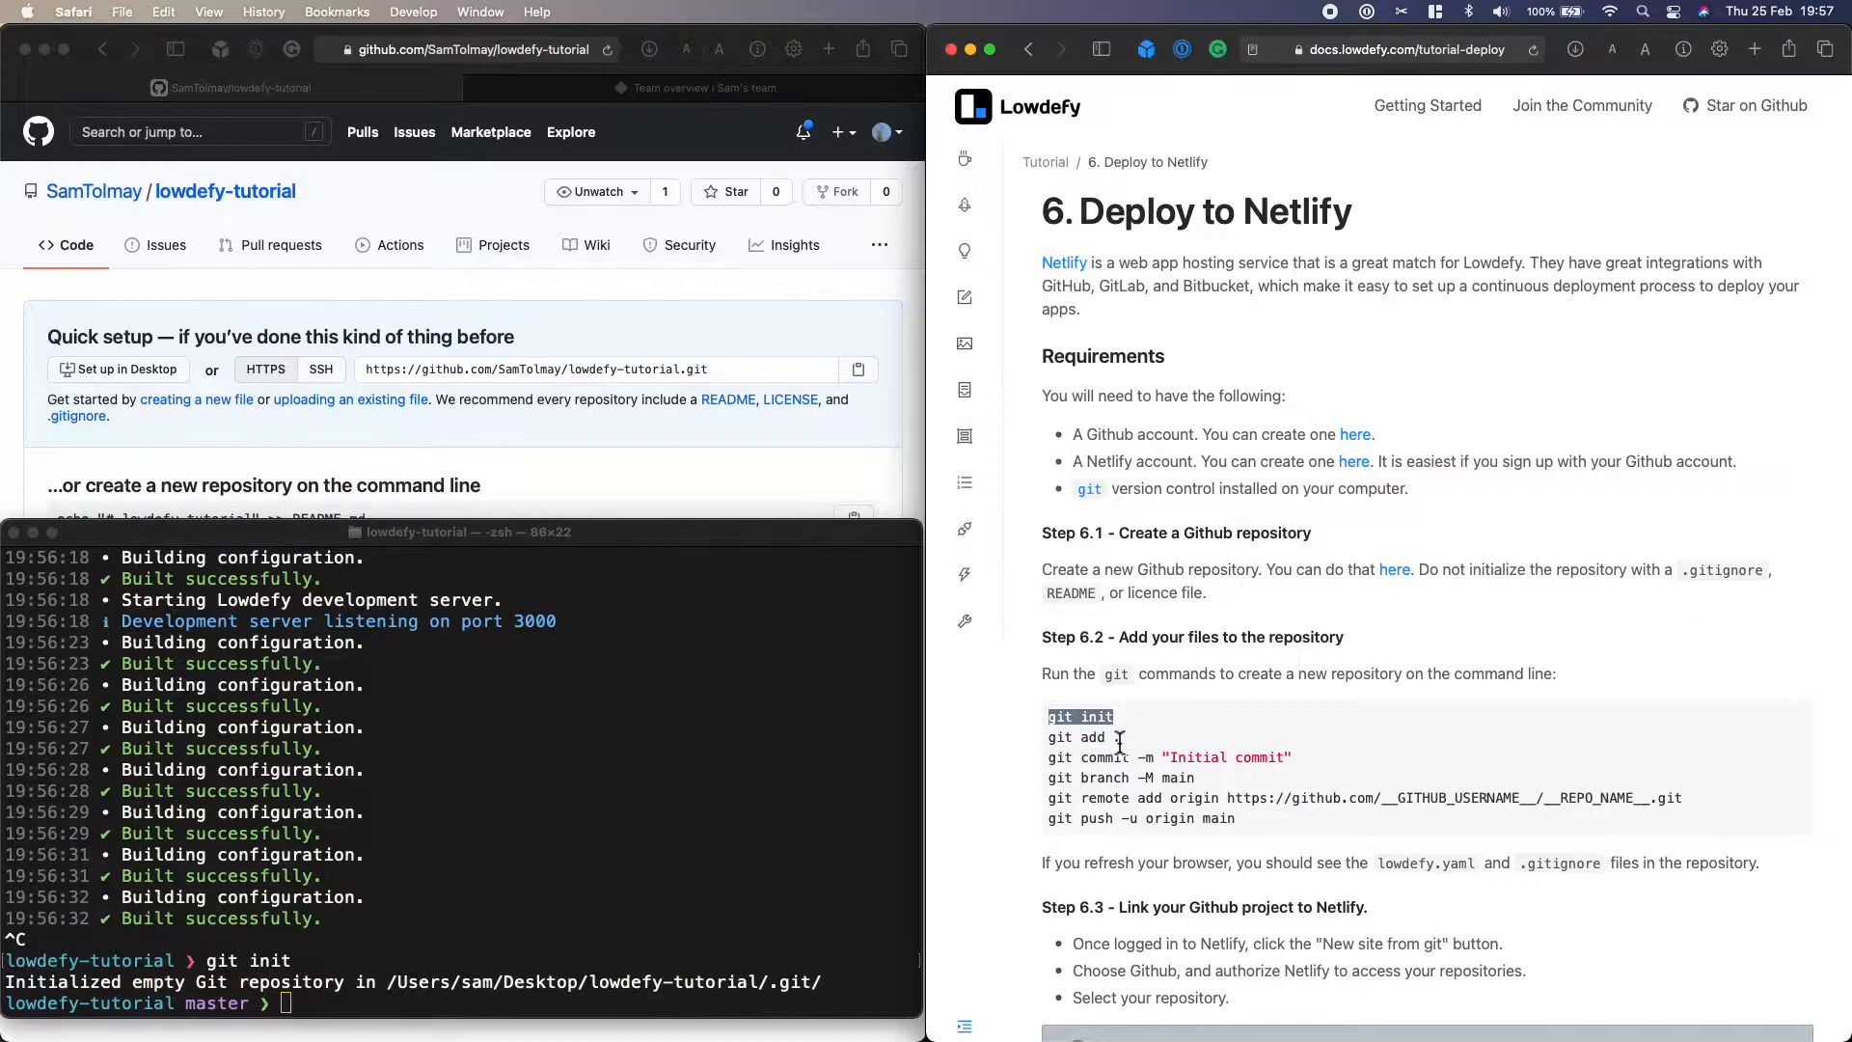
drag(1122, 740, 1054, 745)
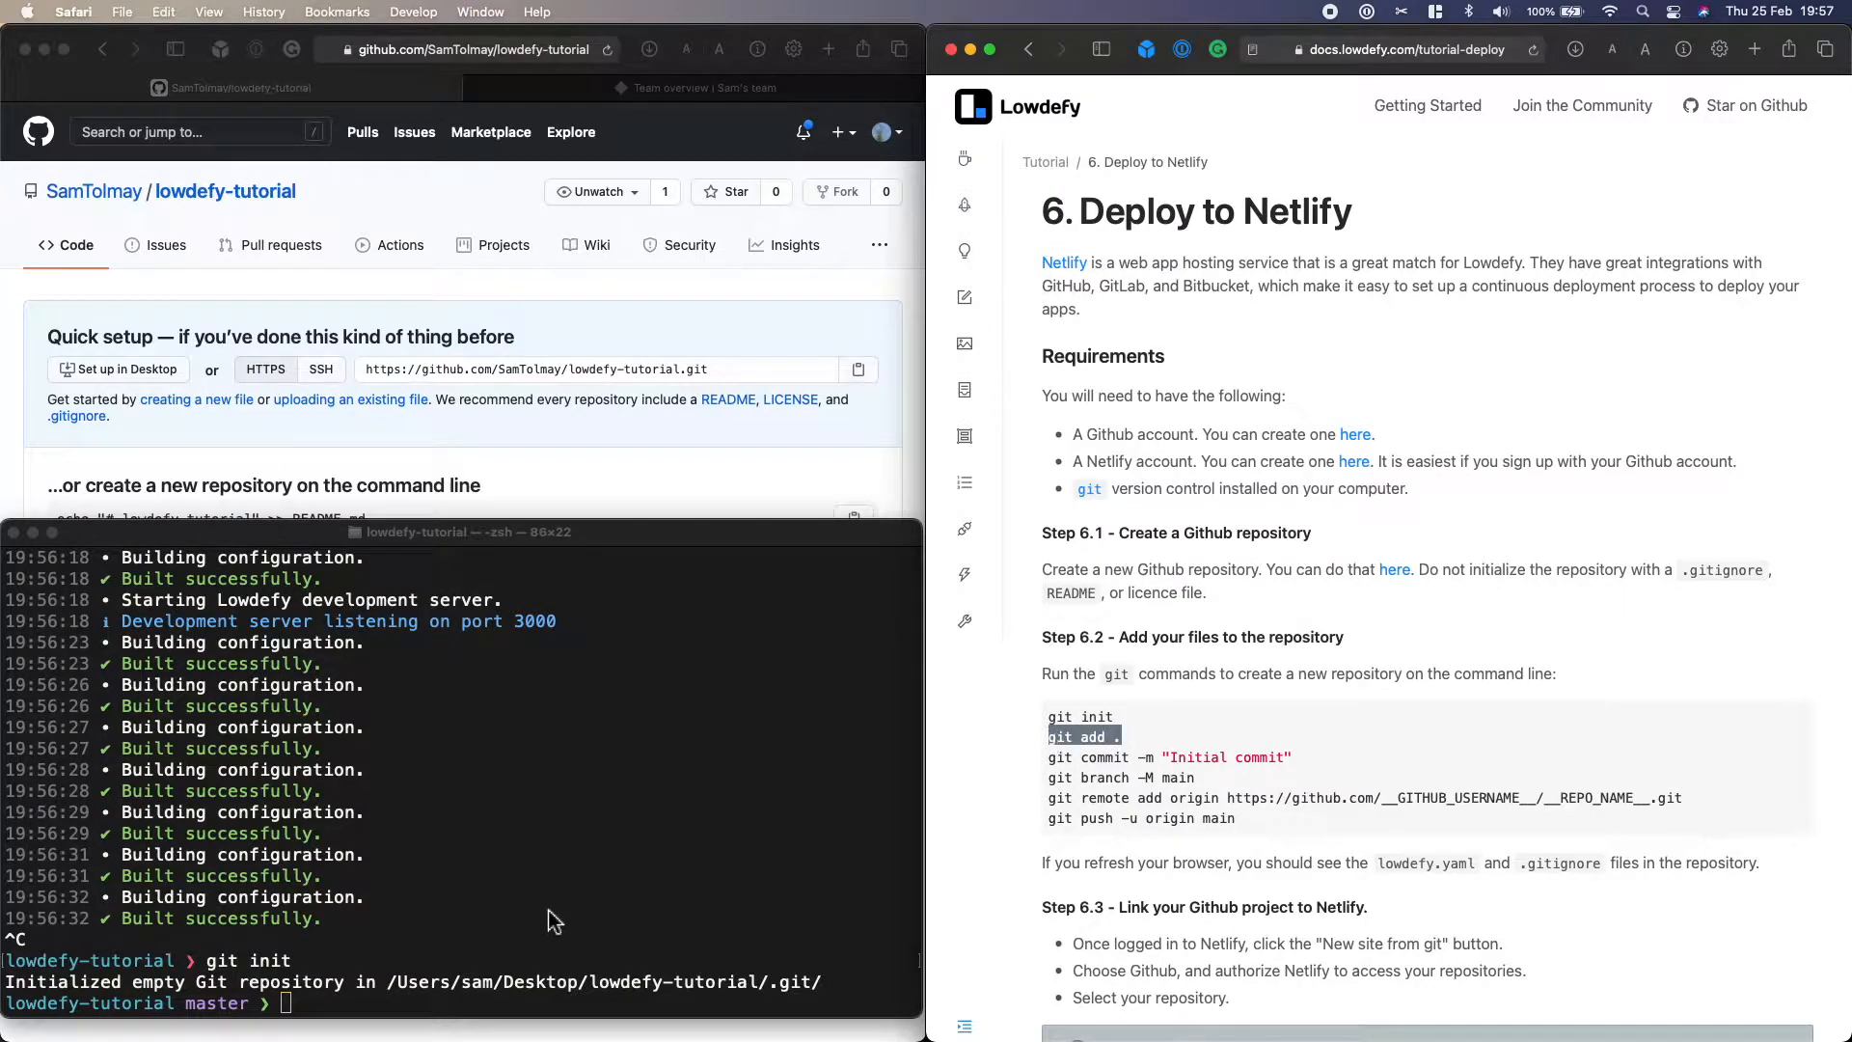
click(497, 1004)
key(super+v)
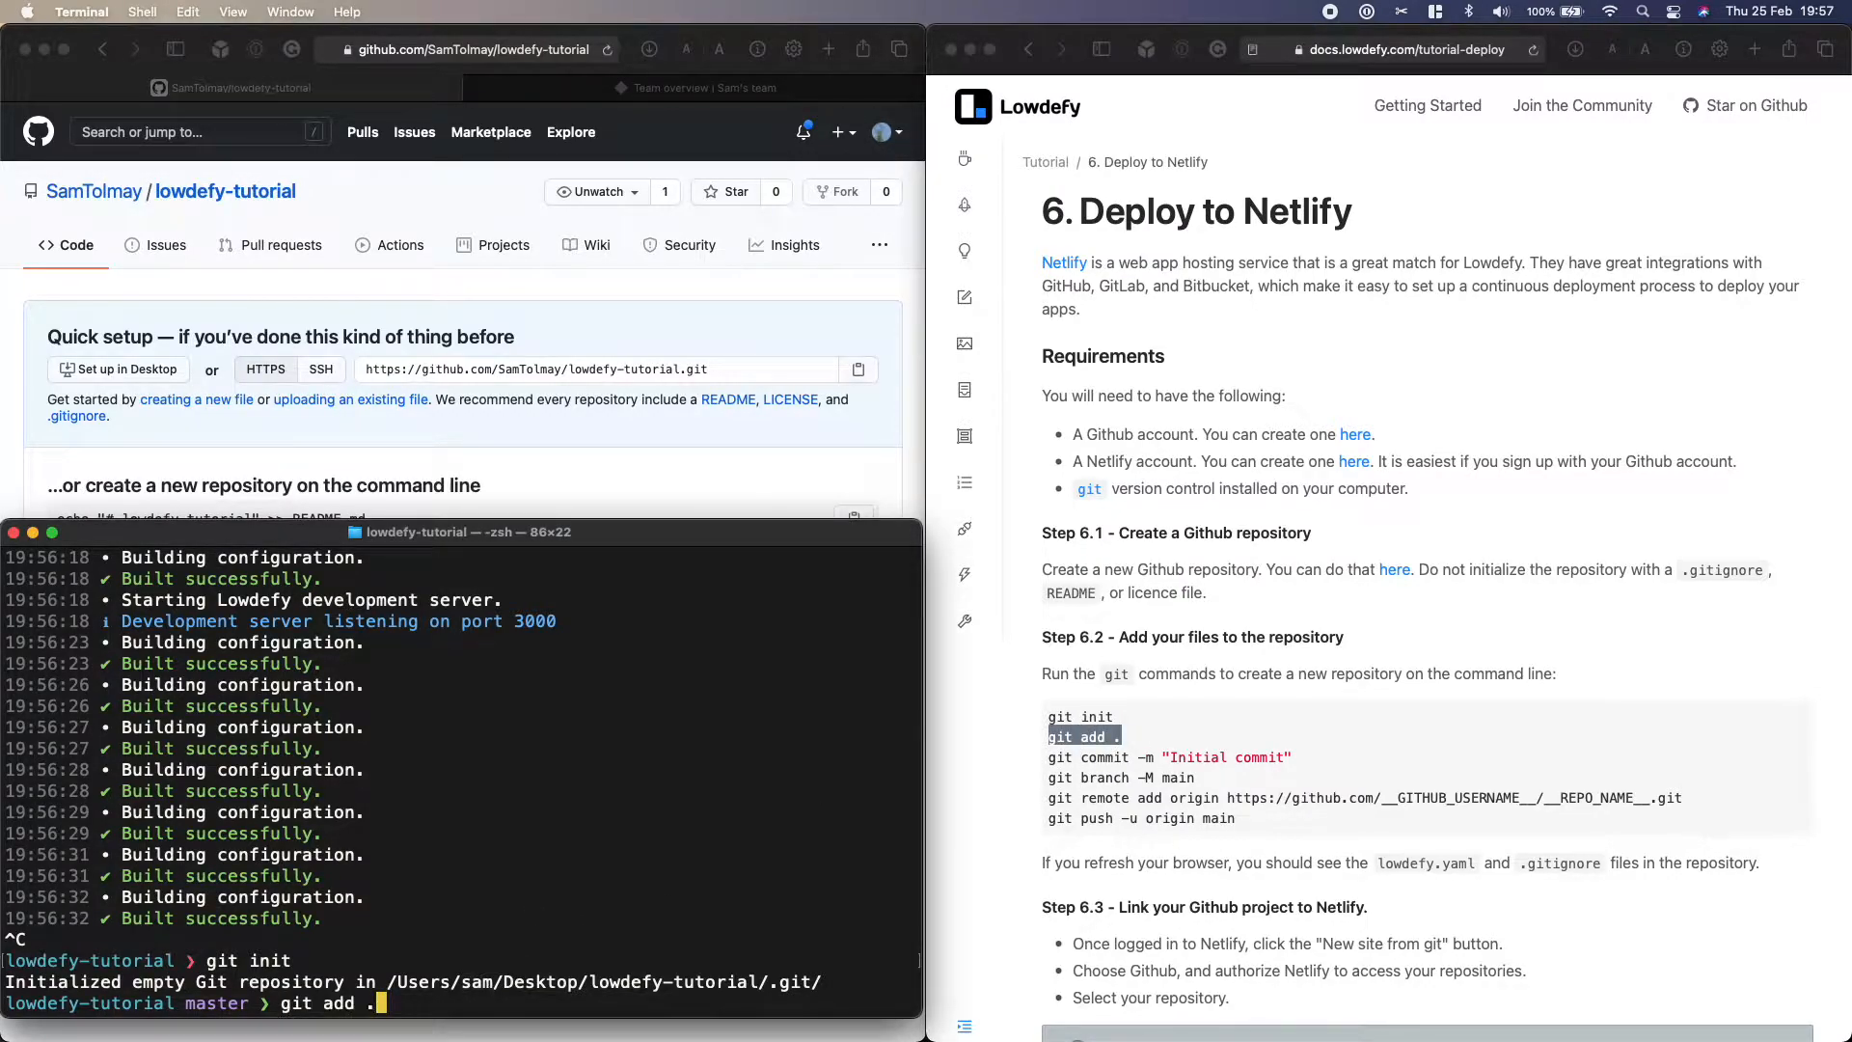
key(Return)
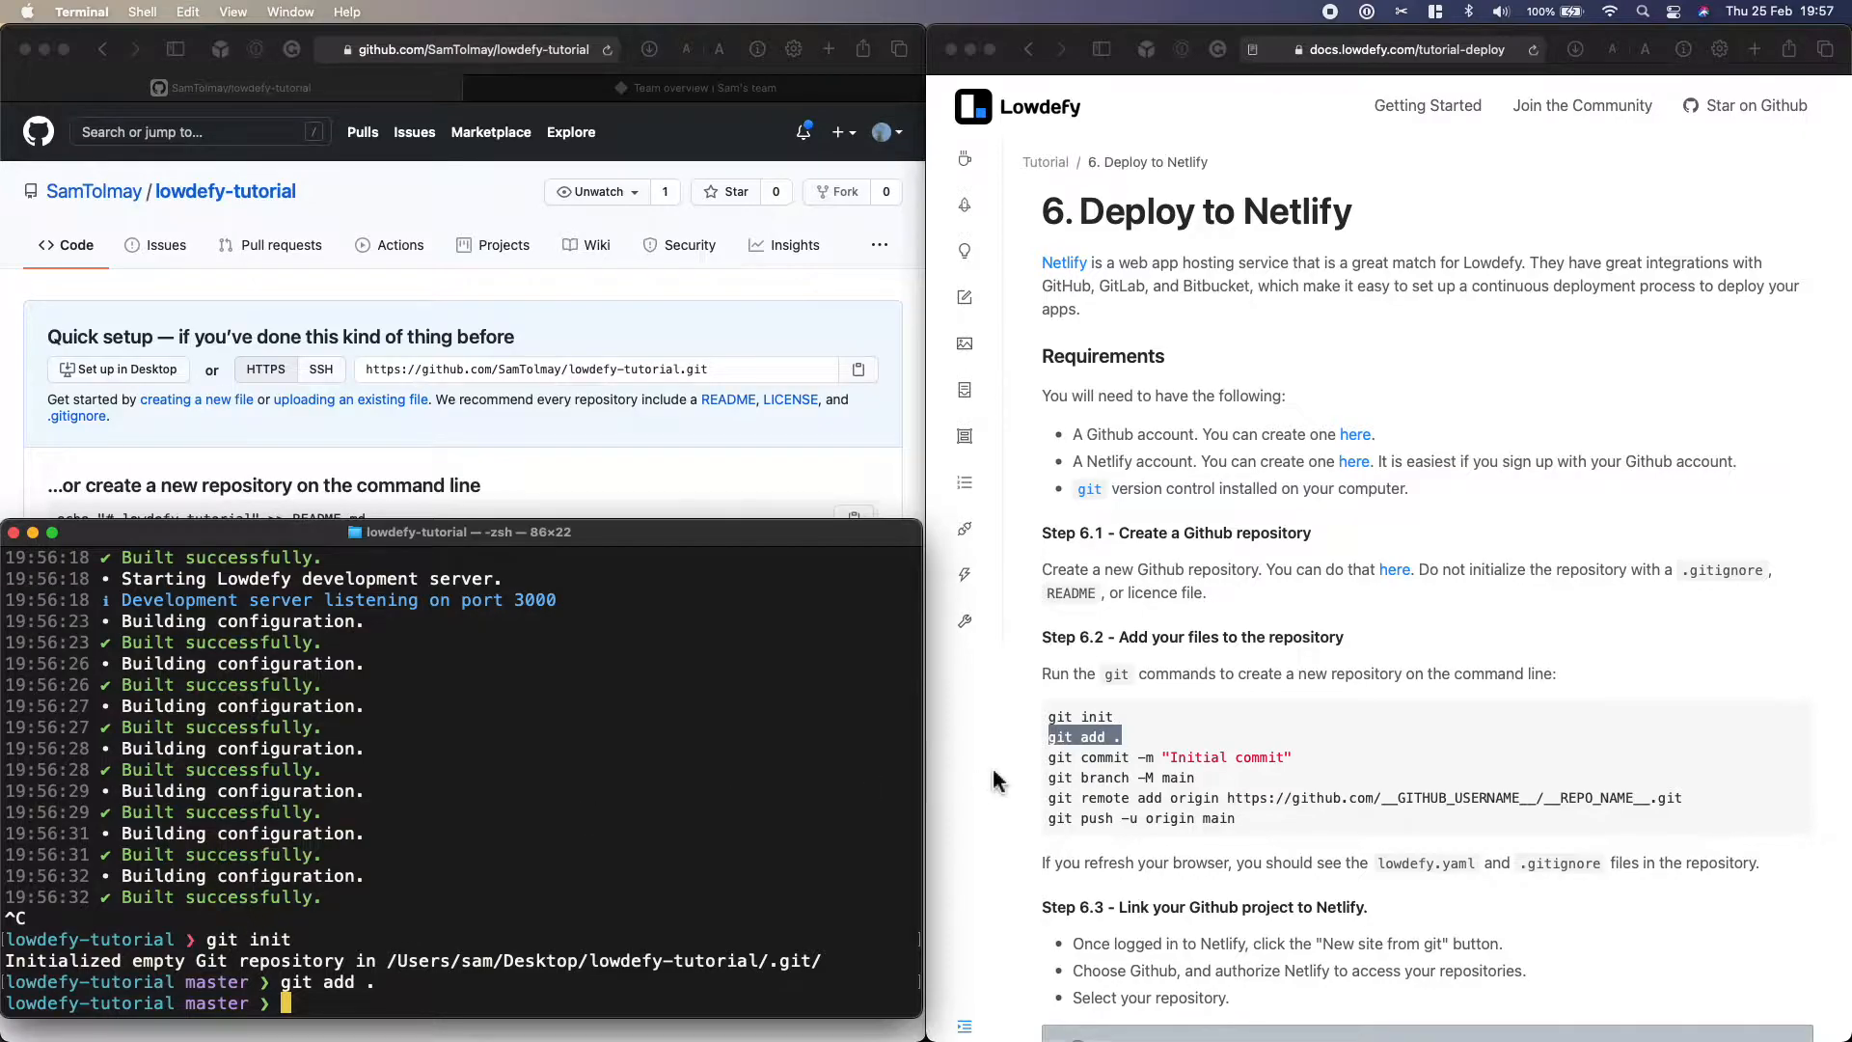
Commit the staged files by running git commit -m "Initial commit" from the tutorial
click(1321, 730)
drag(1305, 759, 1051, 764)
key(super+c)
click(483, 984)
key(super+v)
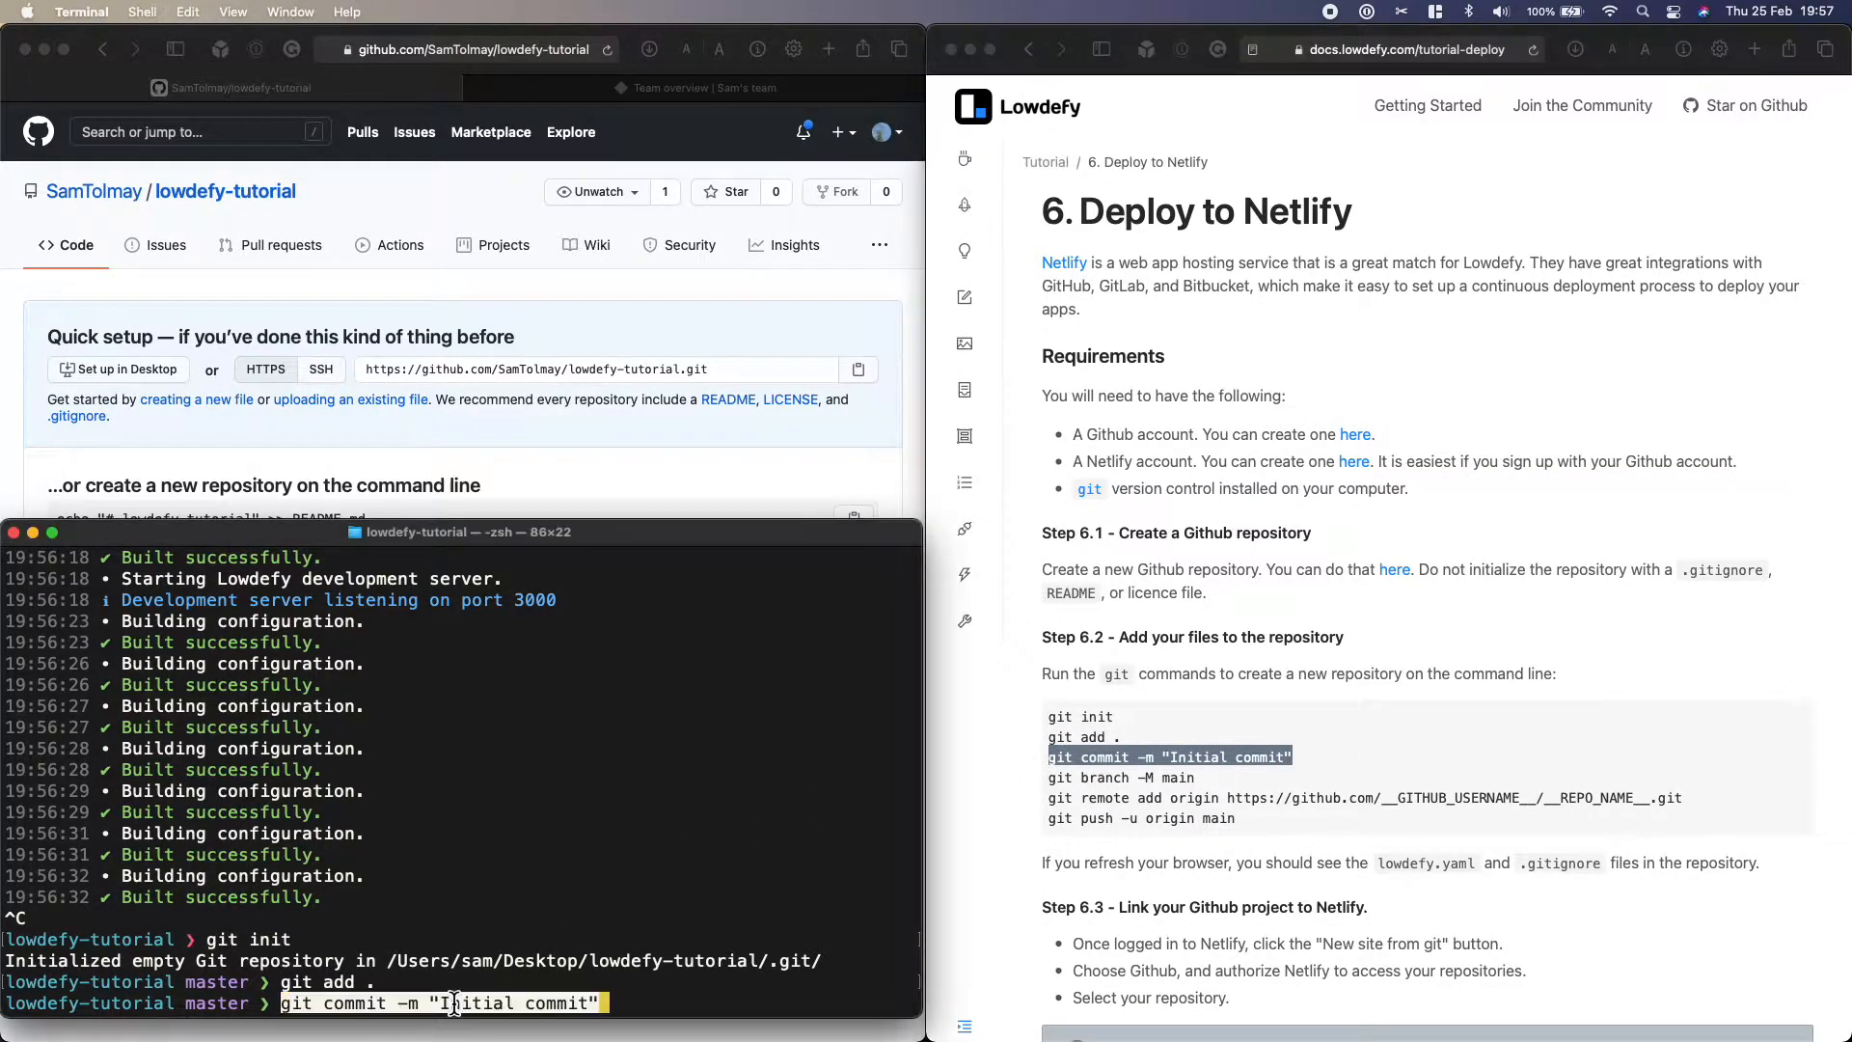
key(Return)
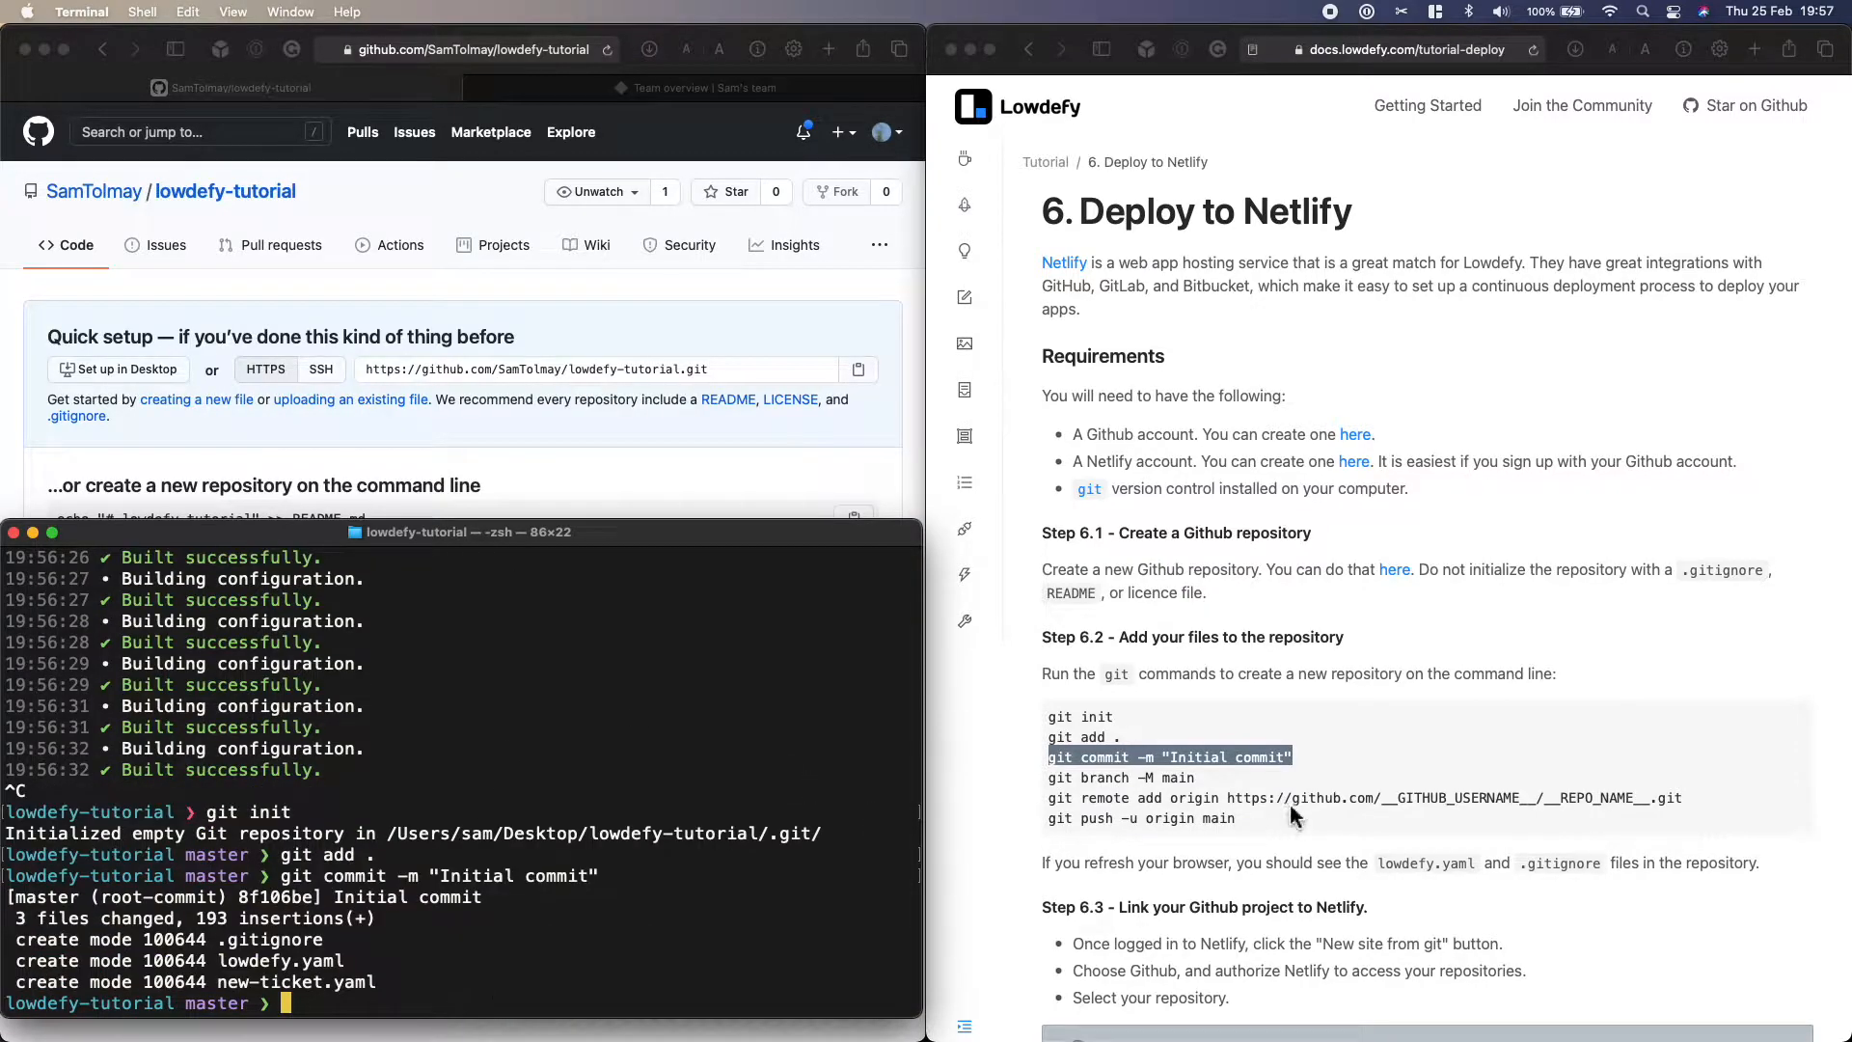
Rename the current branch to main by running git branch -M main from the tutorial
click(1238, 786)
drag(1236, 786, 1048, 787)
key(super+c)
click(472, 984)
key(super+v)
key(Return)
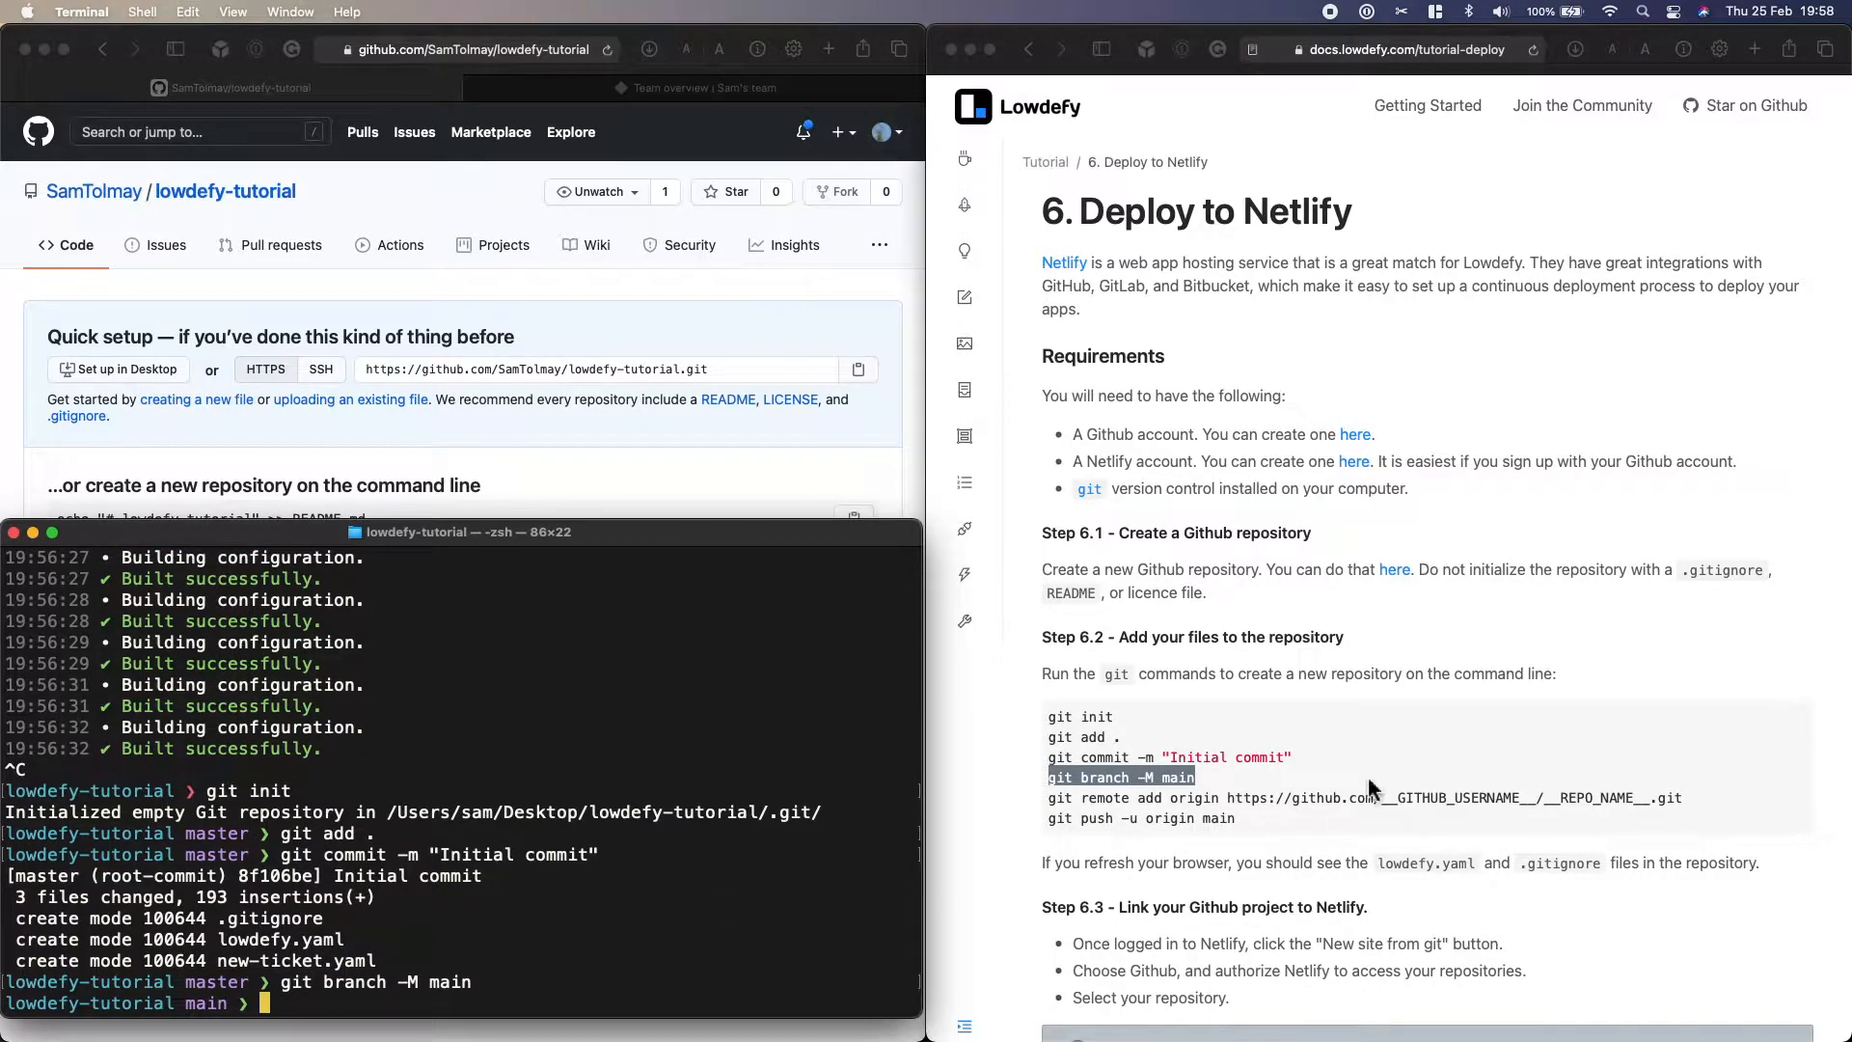
Add the GitHub lowdefy-tutorial repository as remote origin, running the git remote add command copied from its setup page
click(610, 492)
drag(637, 625, 58, 633)
key(ctrl+Up)
click(345, 989)
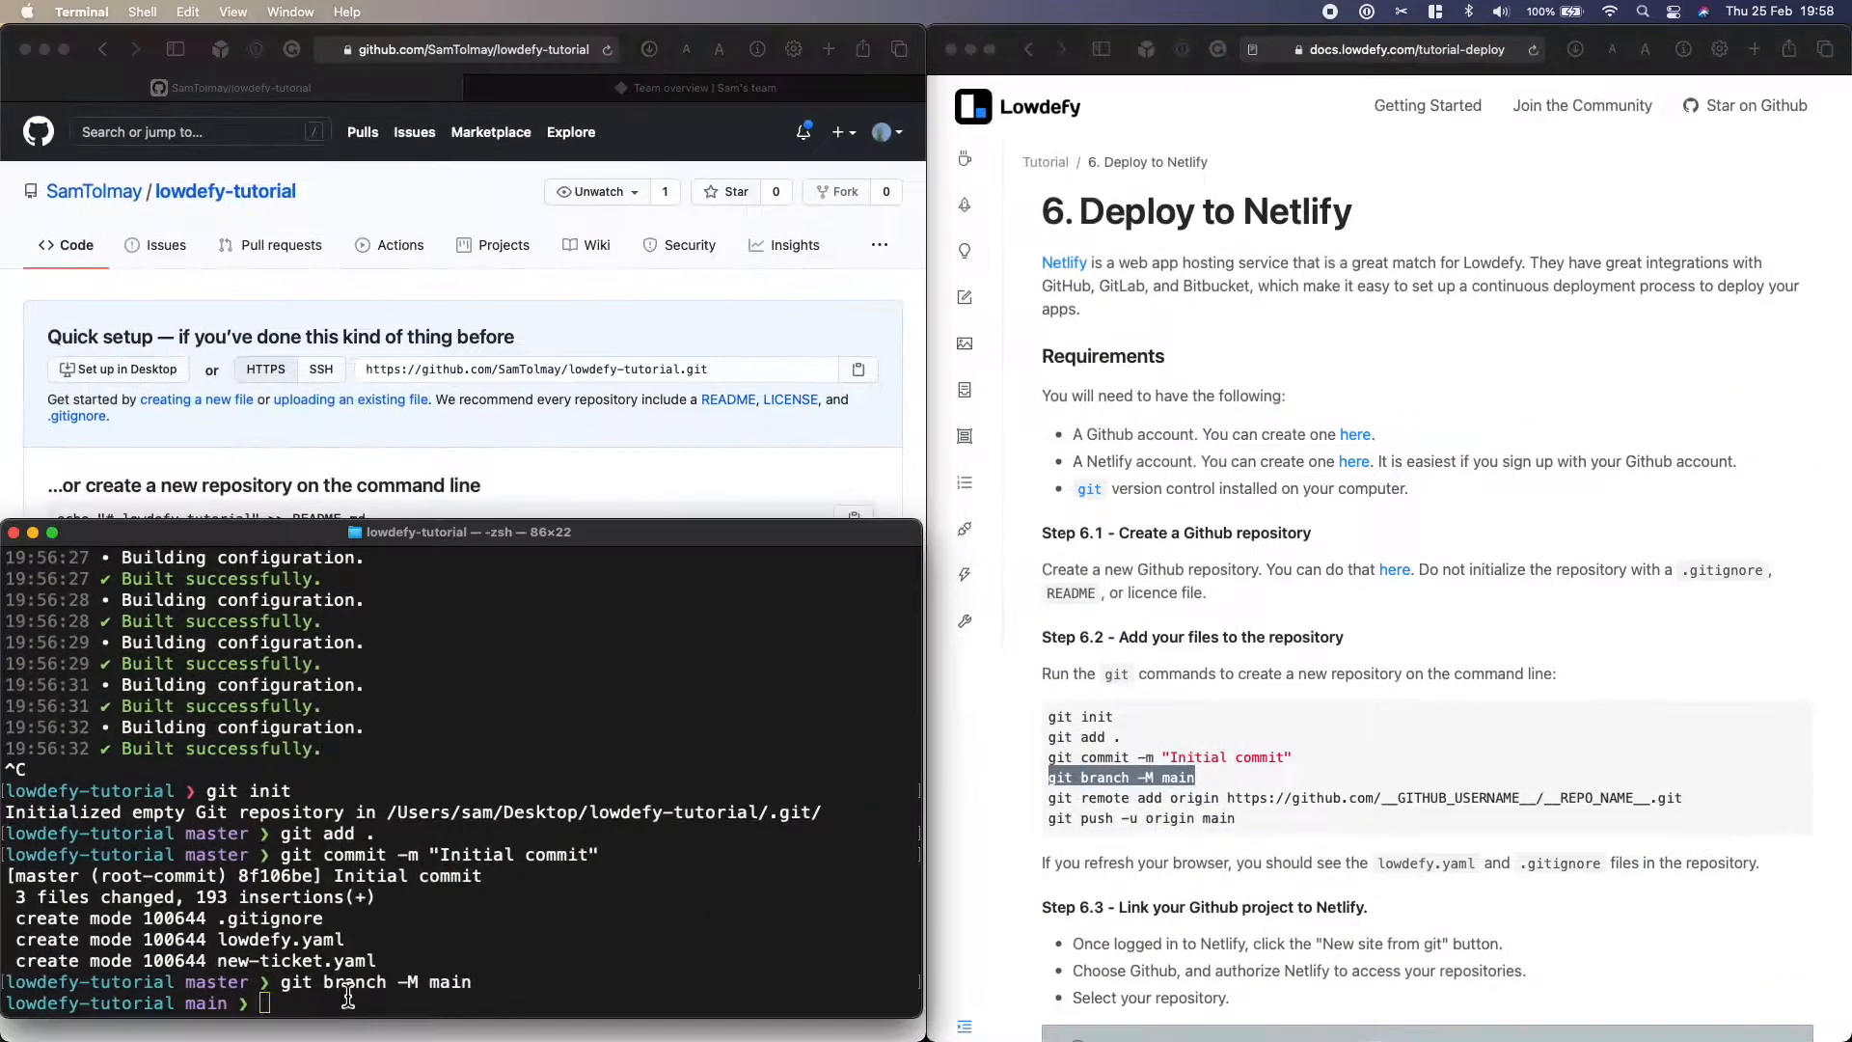
key(super+v)
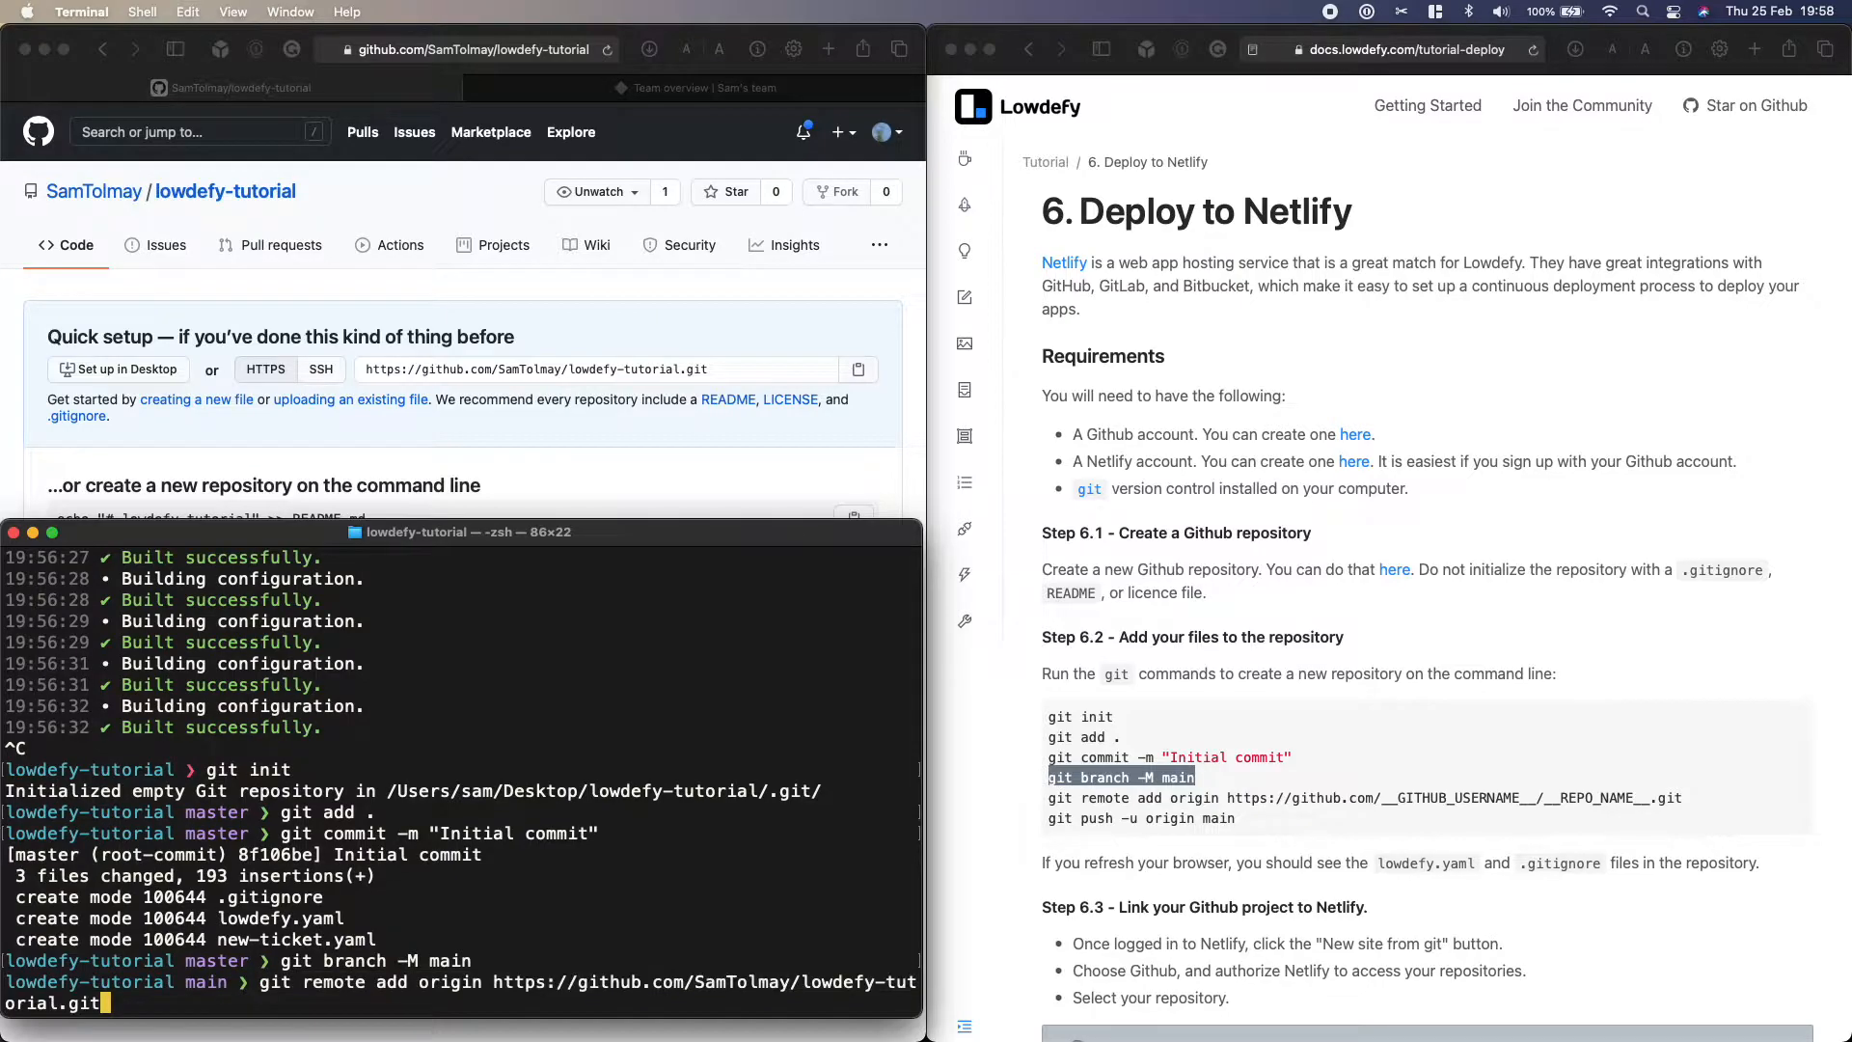
key(Return)
Push the commit with git push -u origin main and bring up the refreshed repository page on GitHub
click(1244, 825)
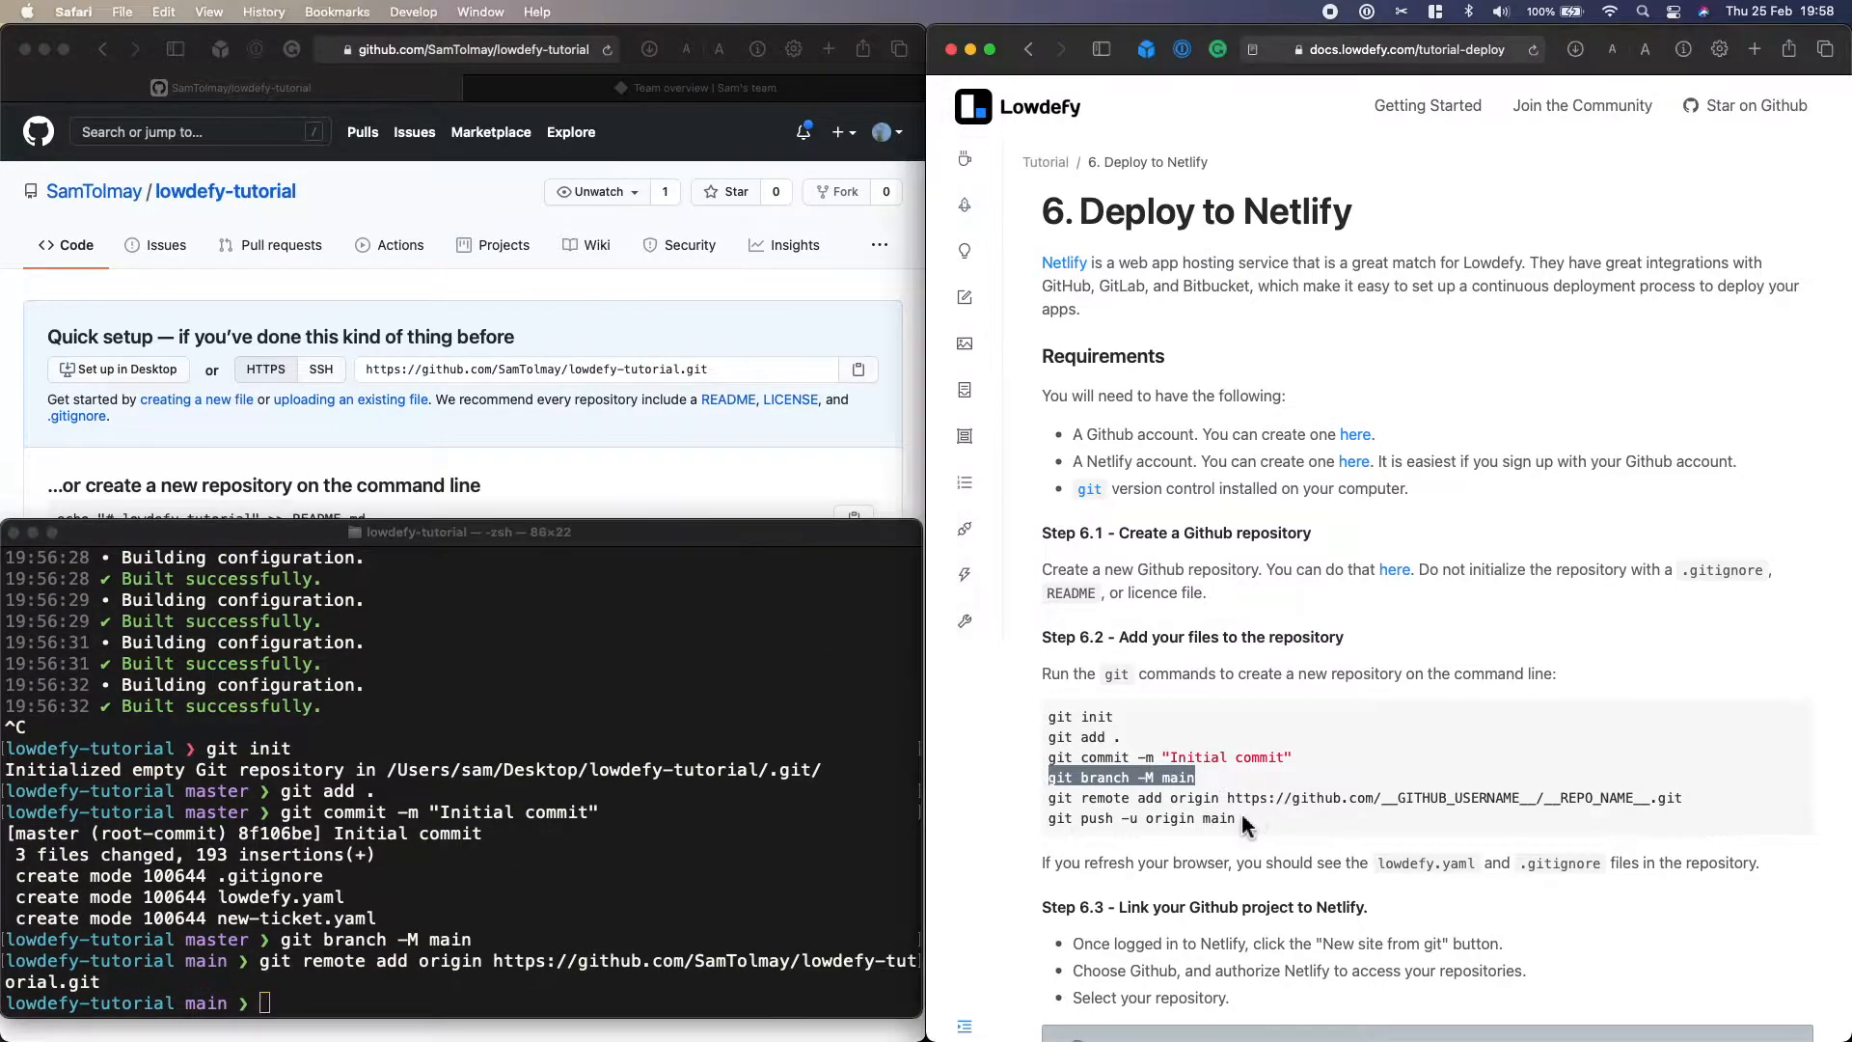
drag(1242, 820, 1048, 826)
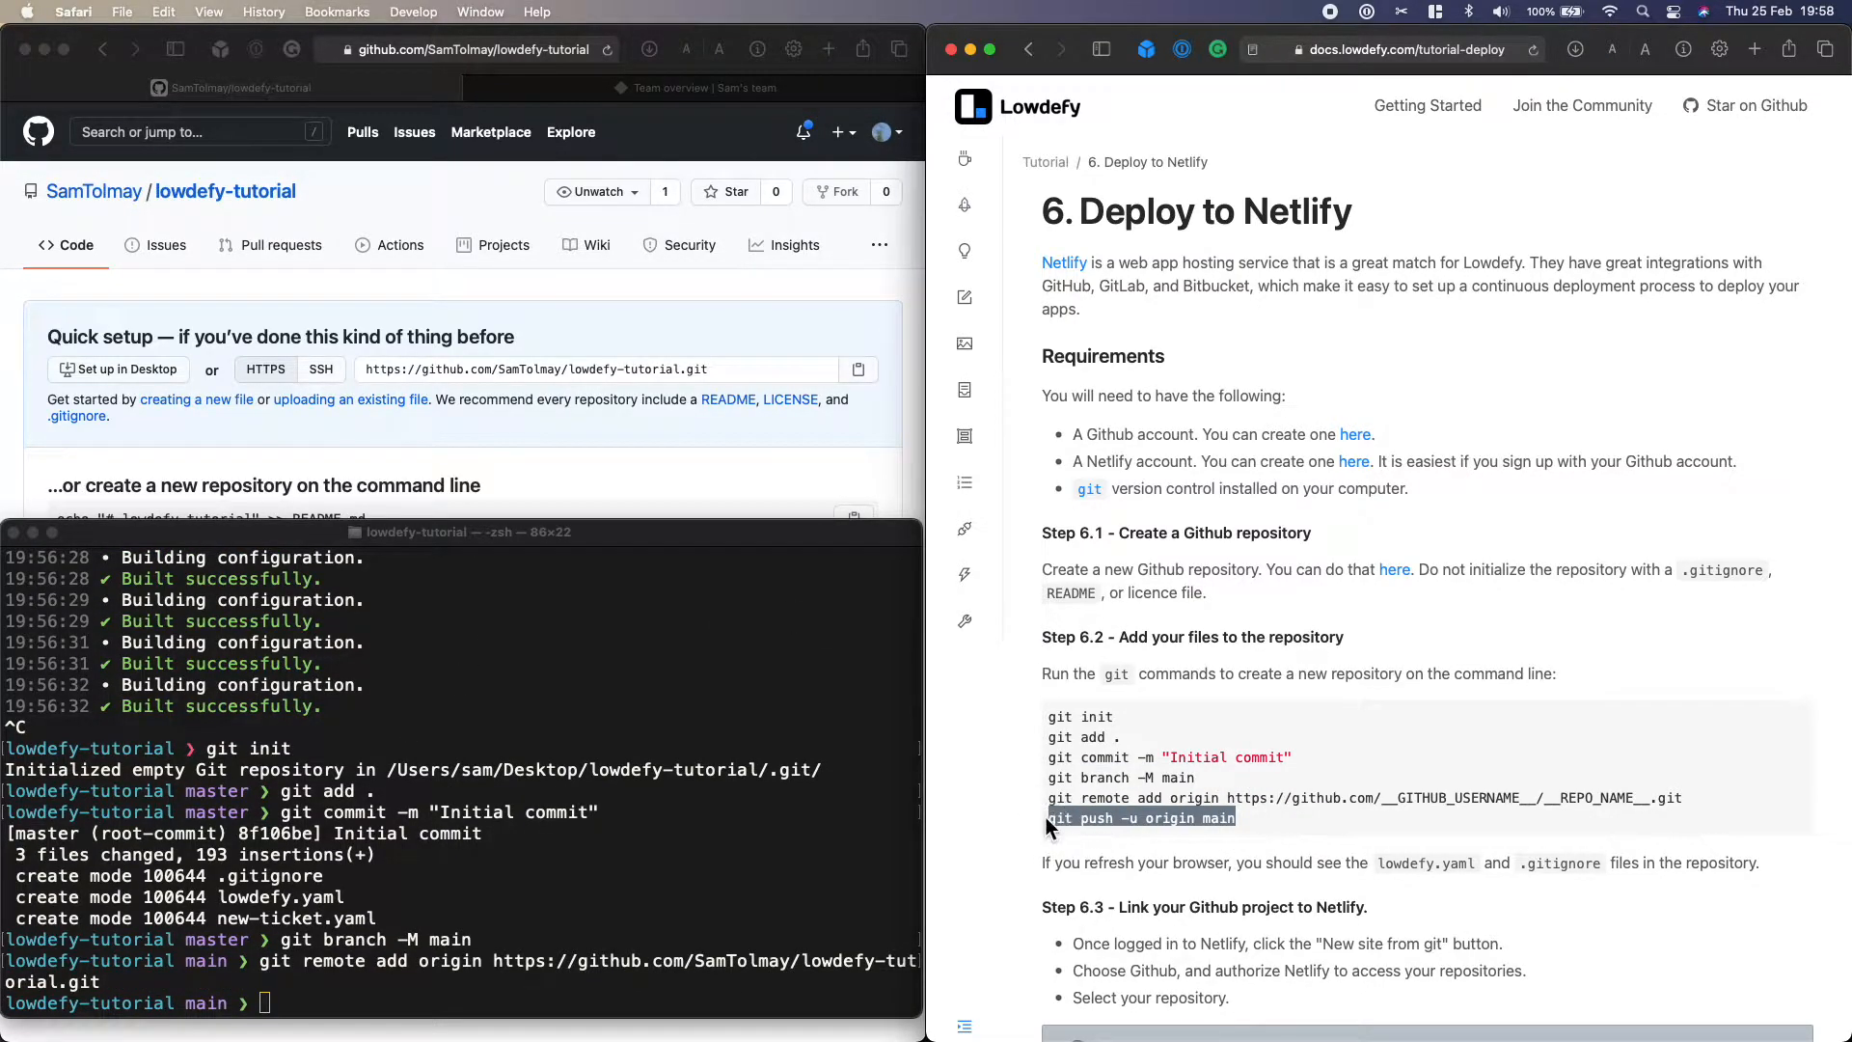
click(484, 999)
key(super+v)
key(Return)
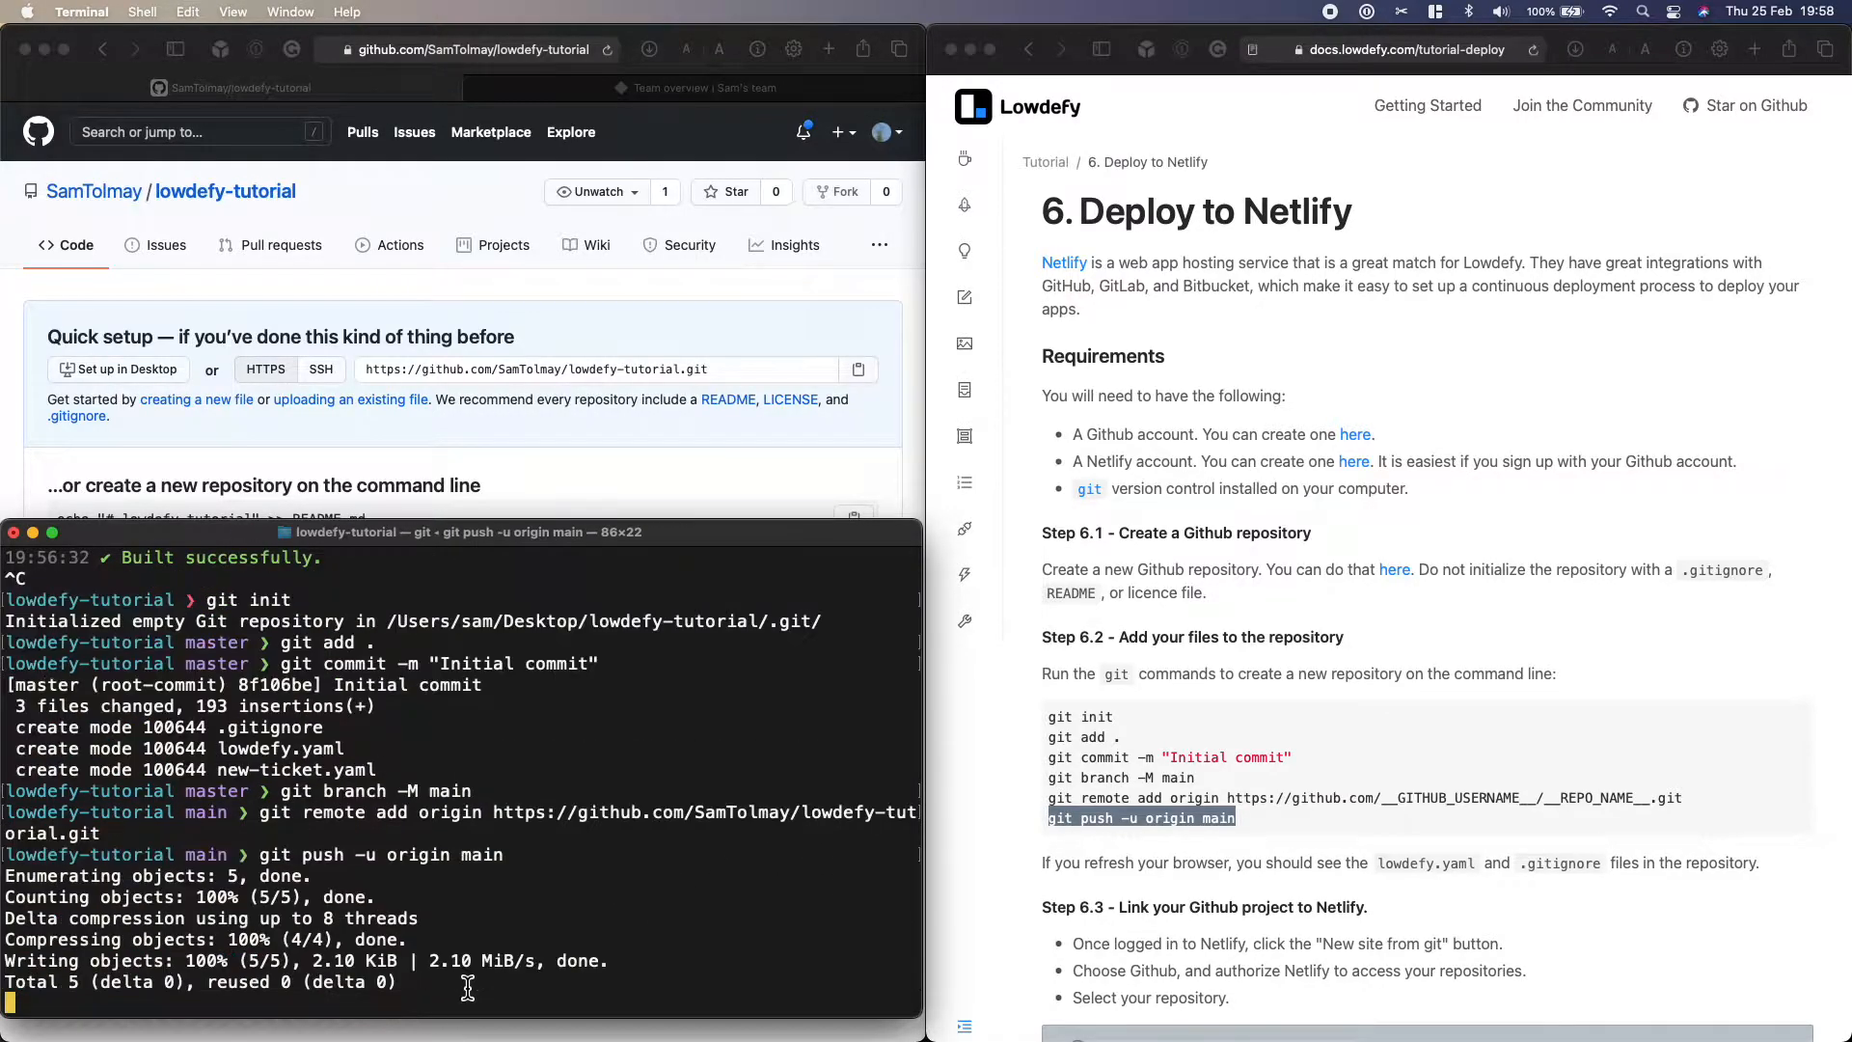
click(610, 446)
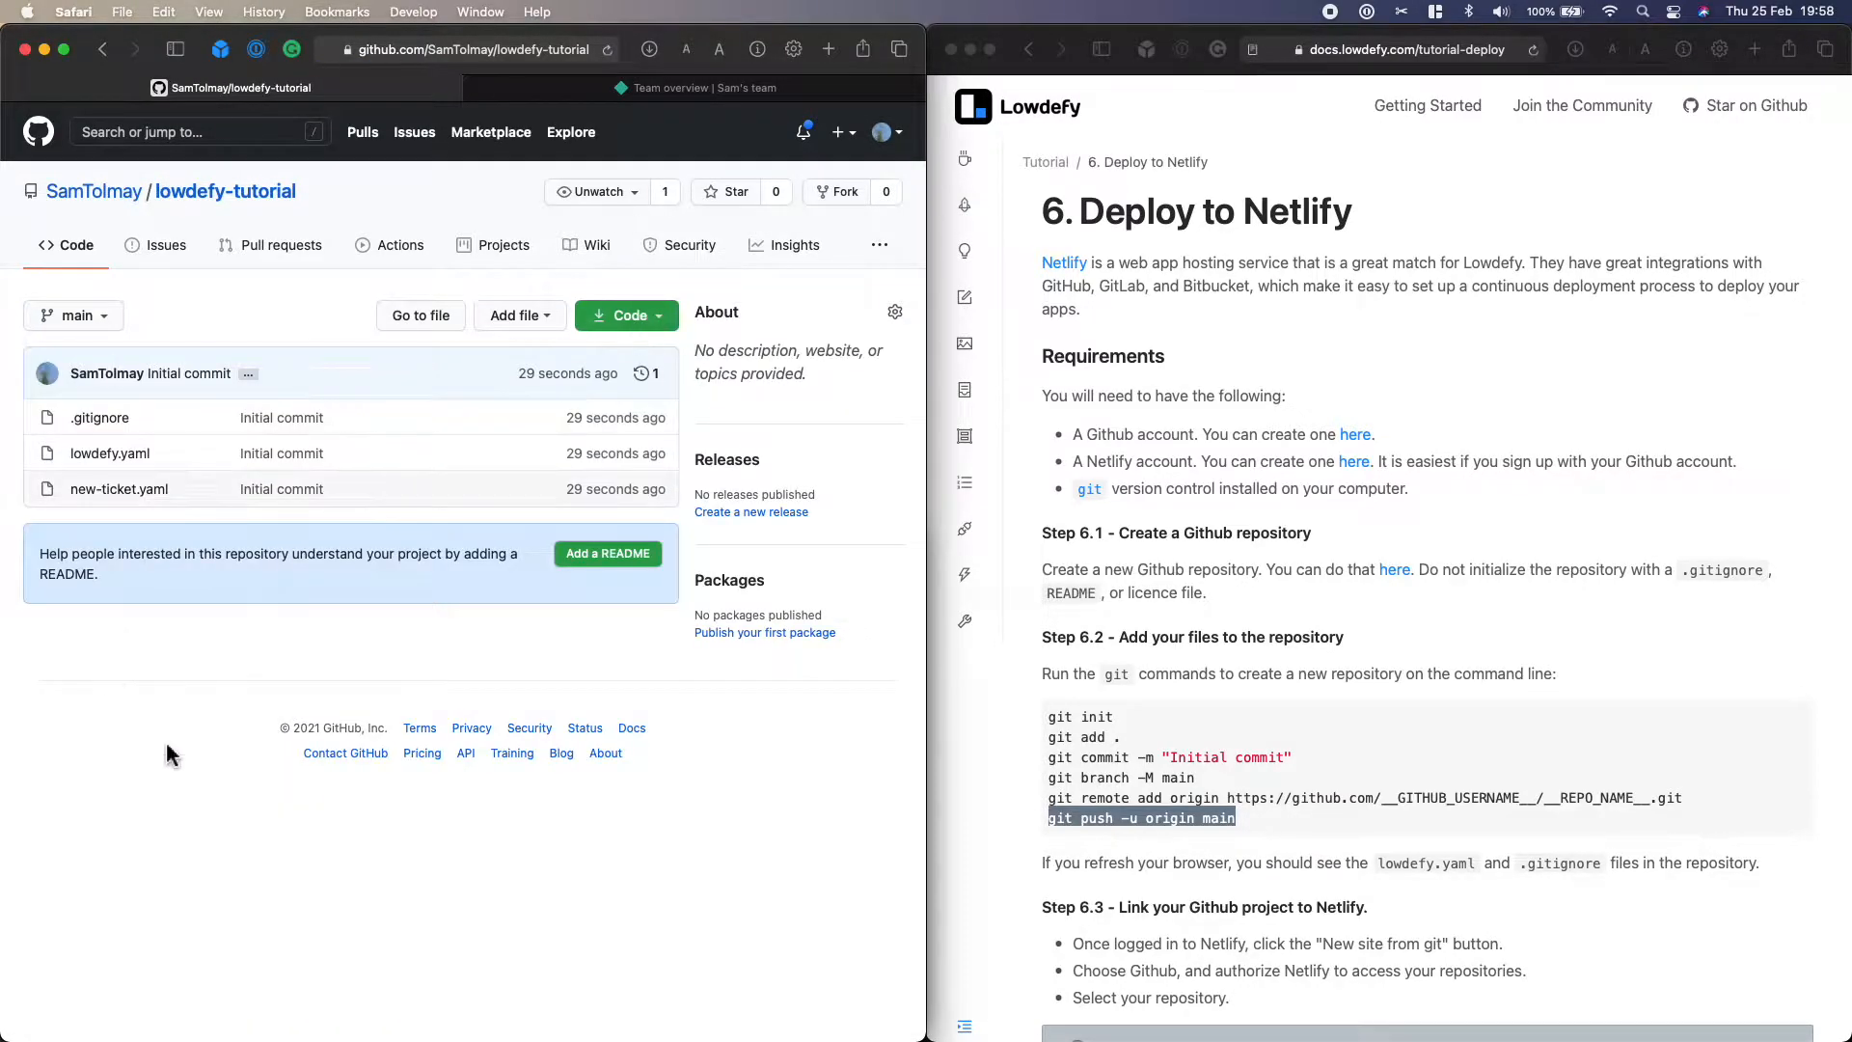
Start a new Netlify site from Git, choosing GitHub as the provider and lowdefy-tutorial as the repository
scroll(1040, 756, down, 6)
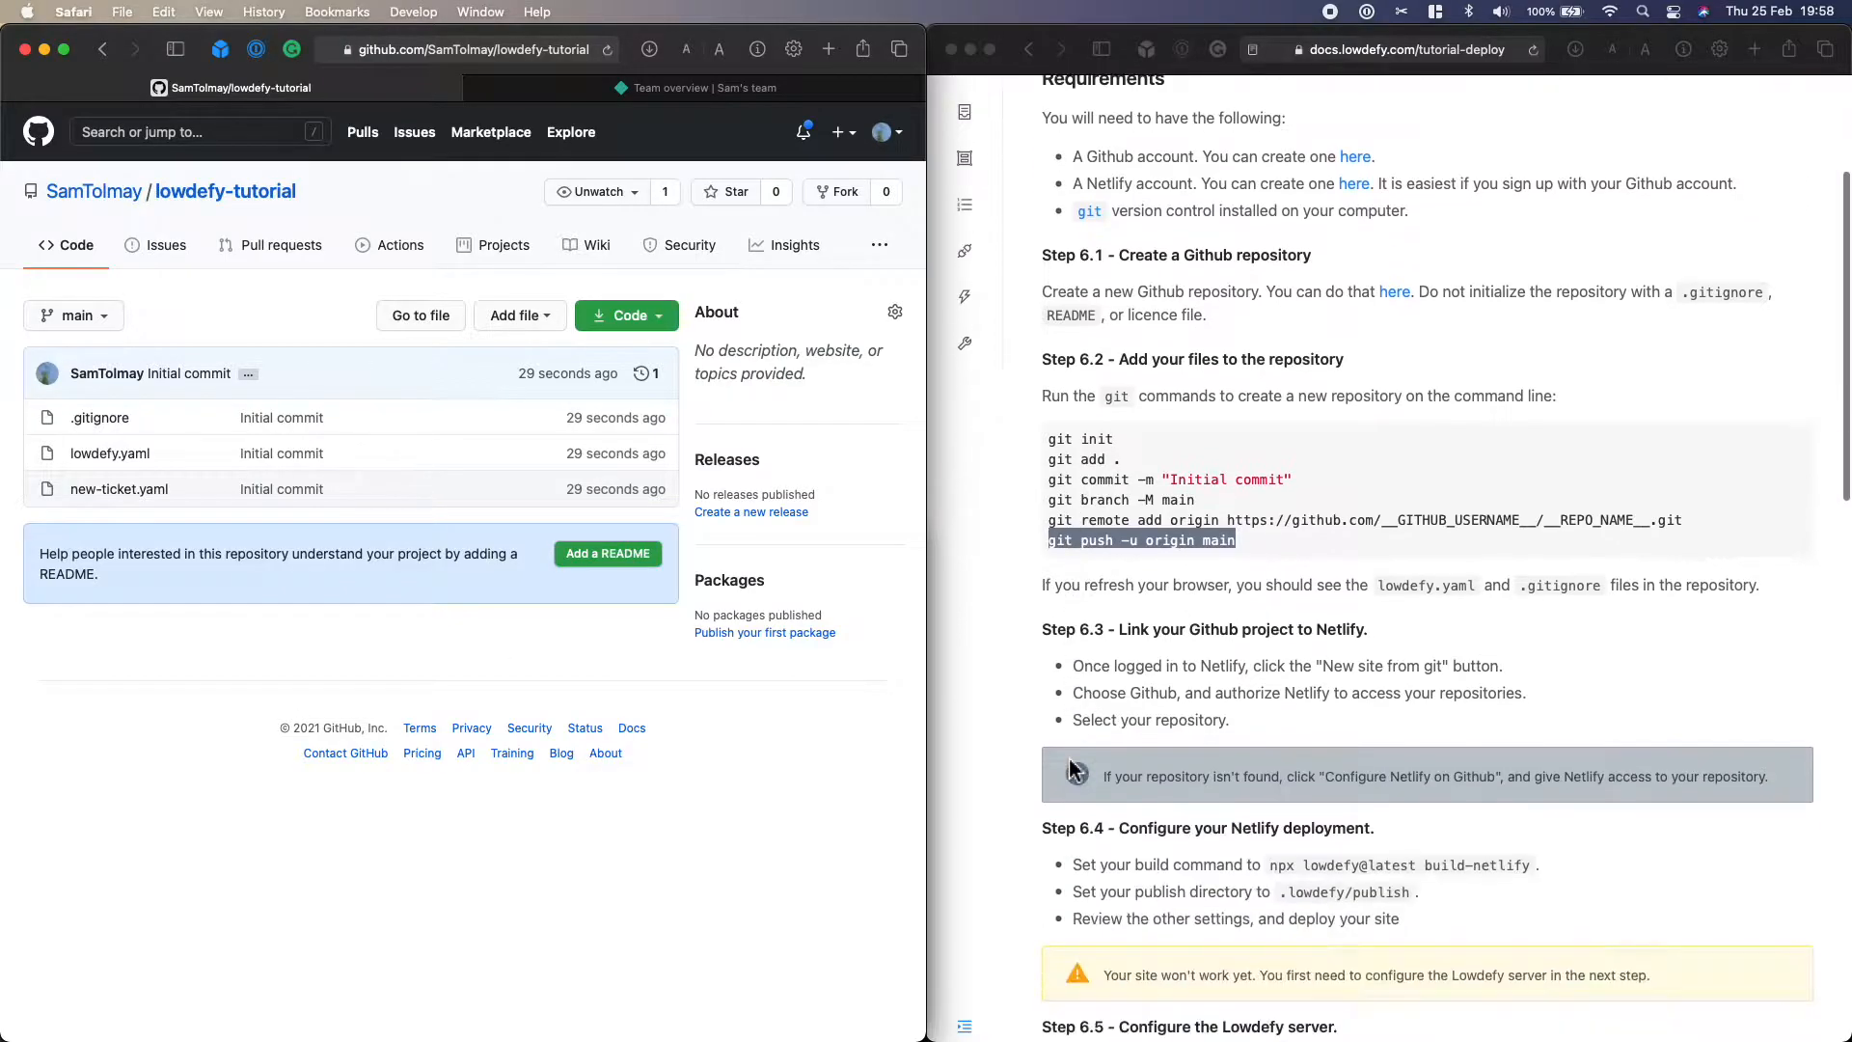
click(606, 92)
click(703, 697)
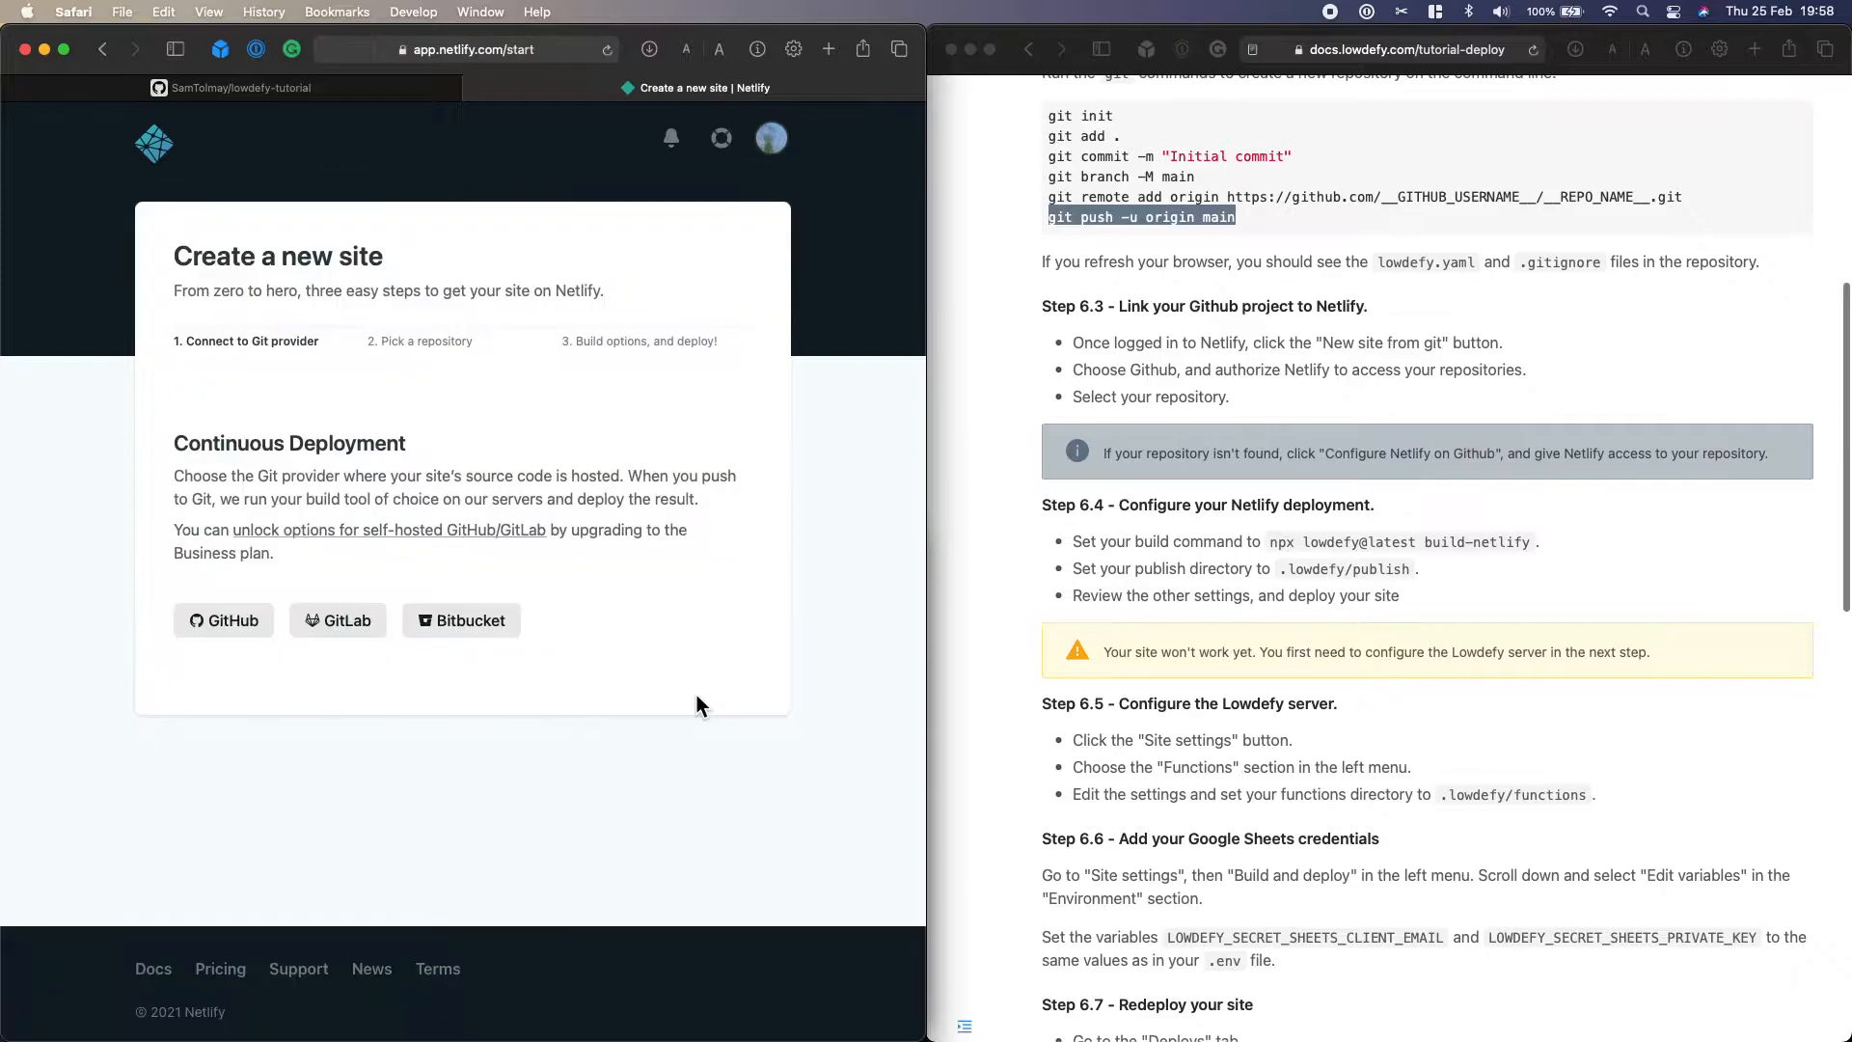
click(223, 623)
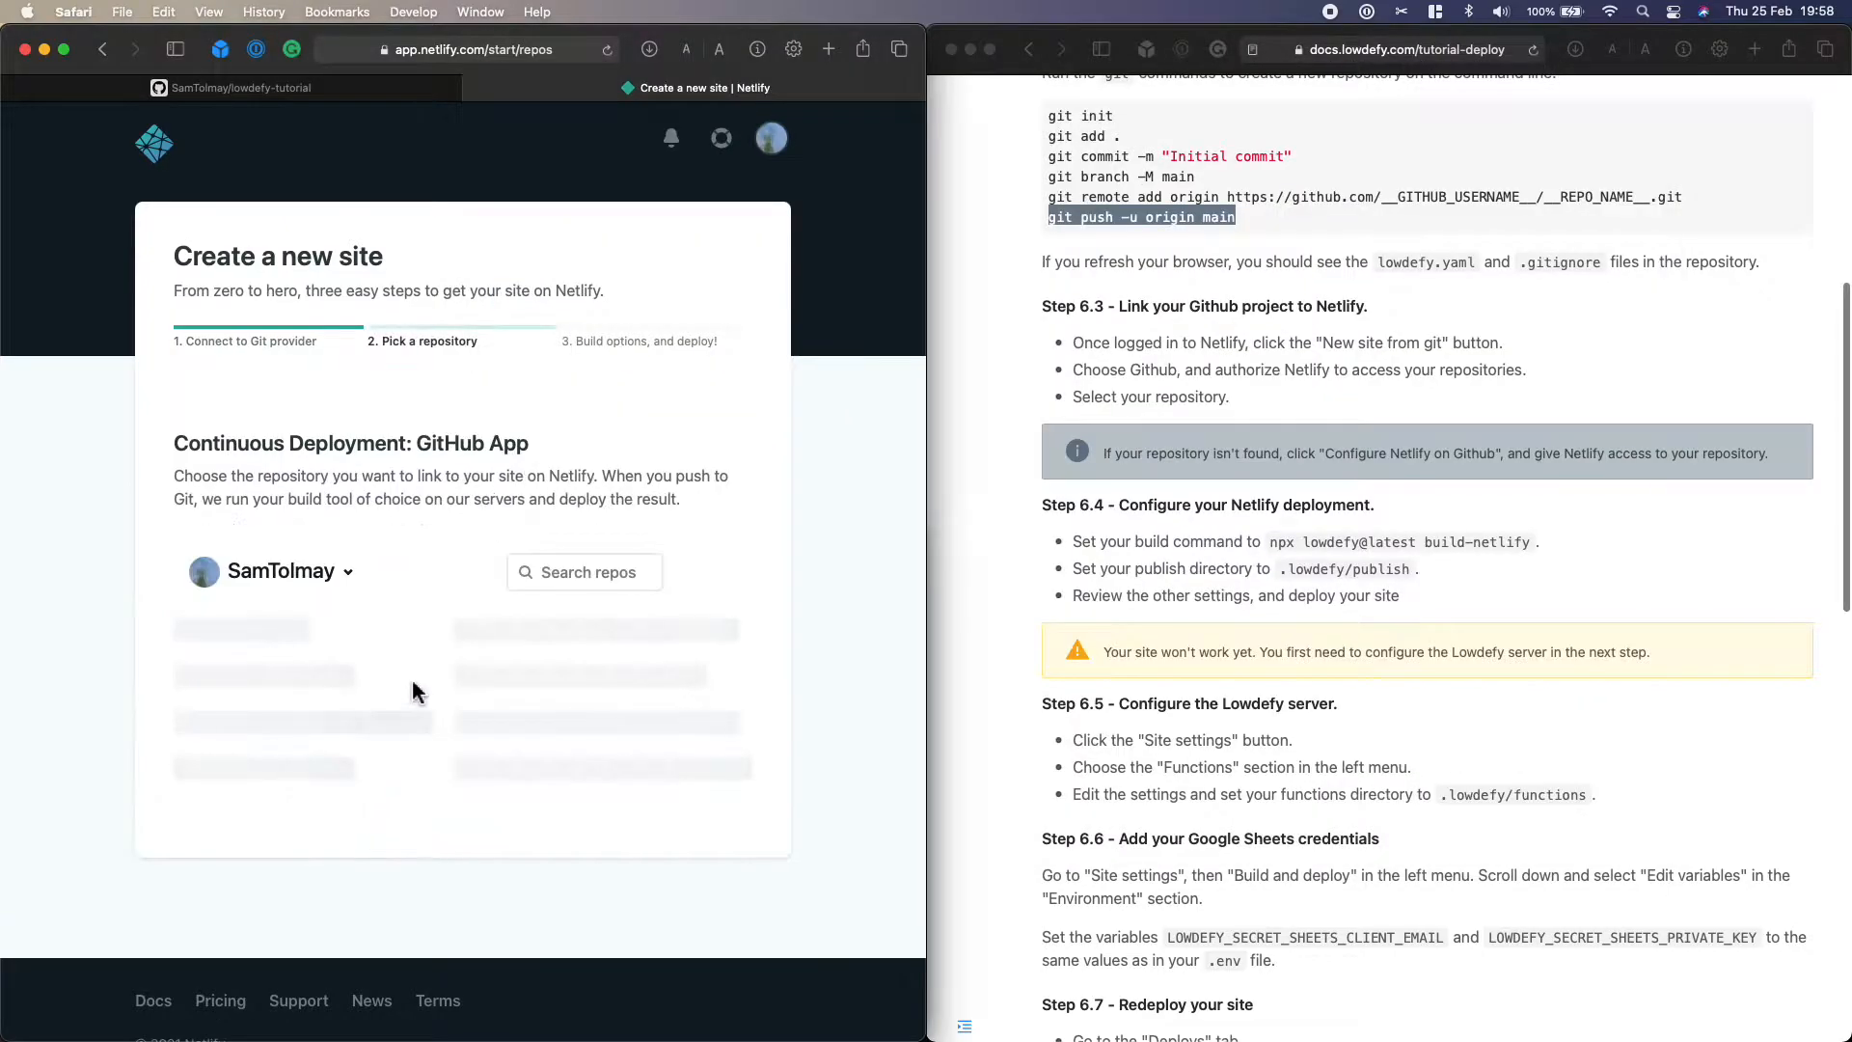
click(382, 691)
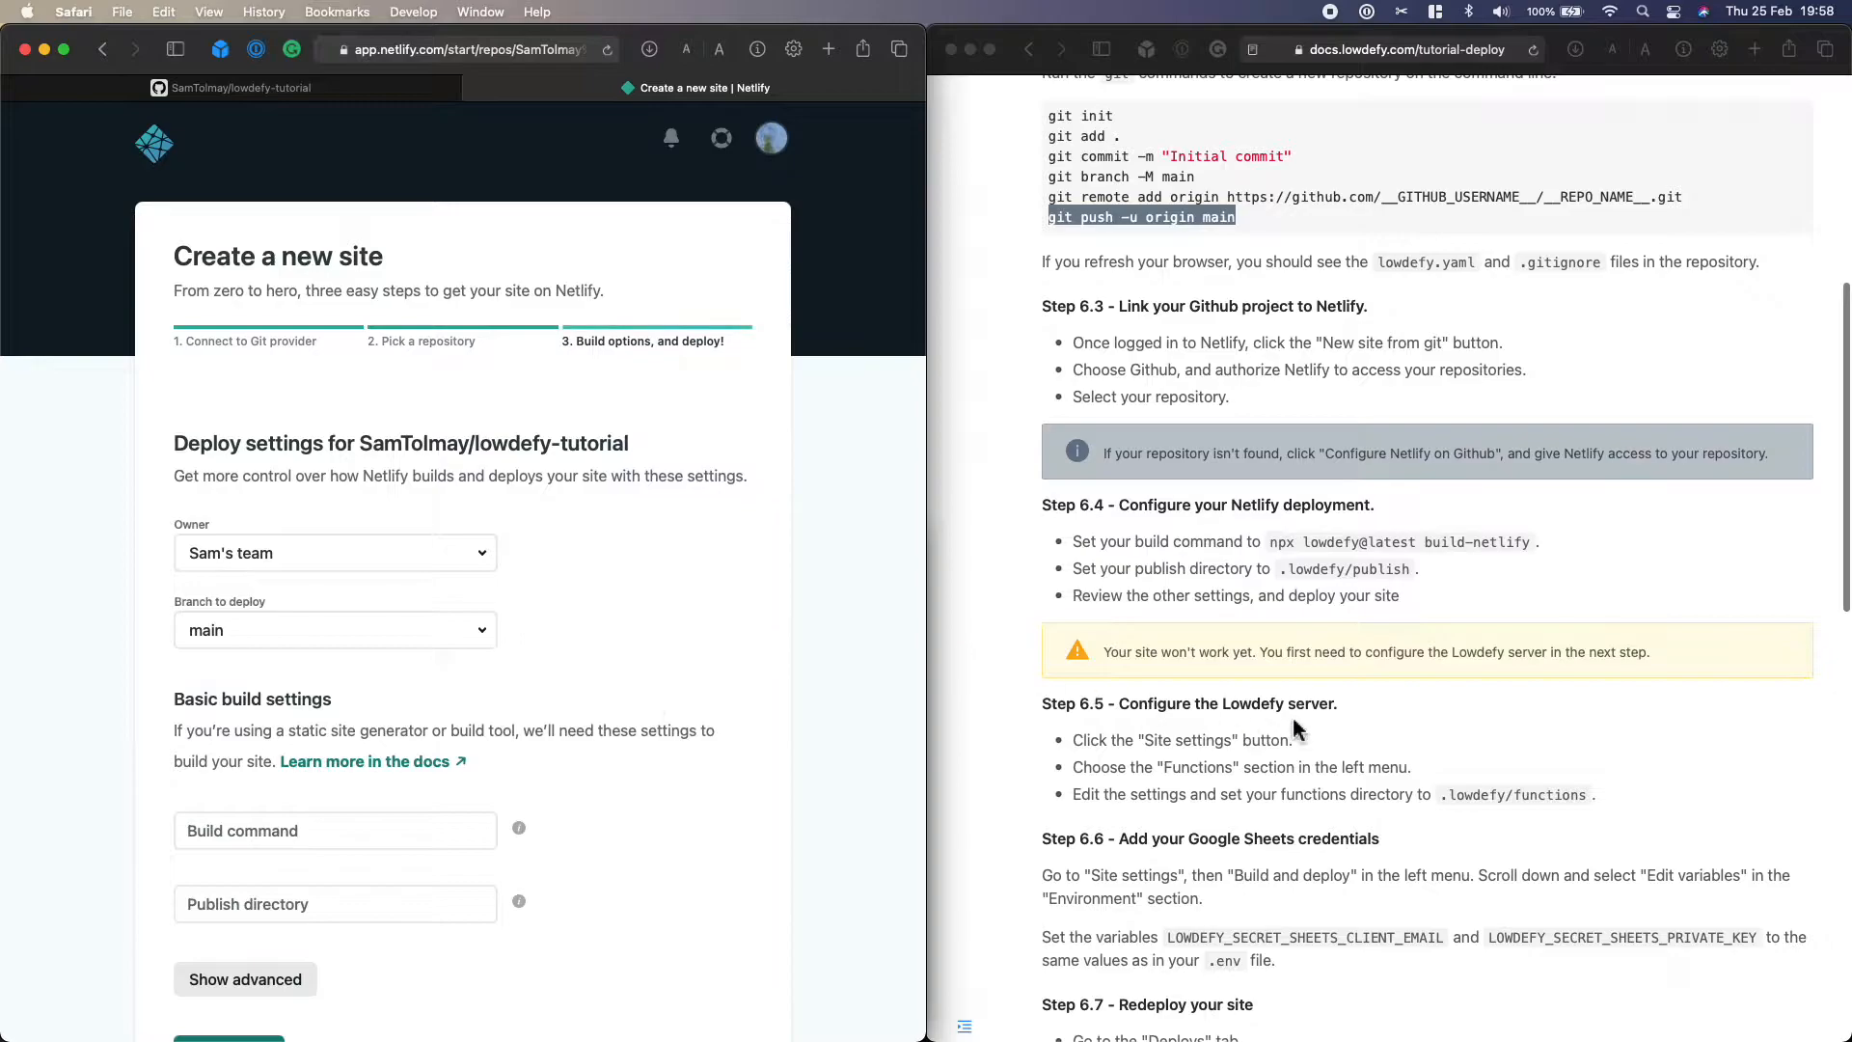
Set the site's build command to npx lowdefy@latest build-netlify, copied from the tutorial
scroll(1296, 730, down, 5)
scroll(1296, 730, down, 1)
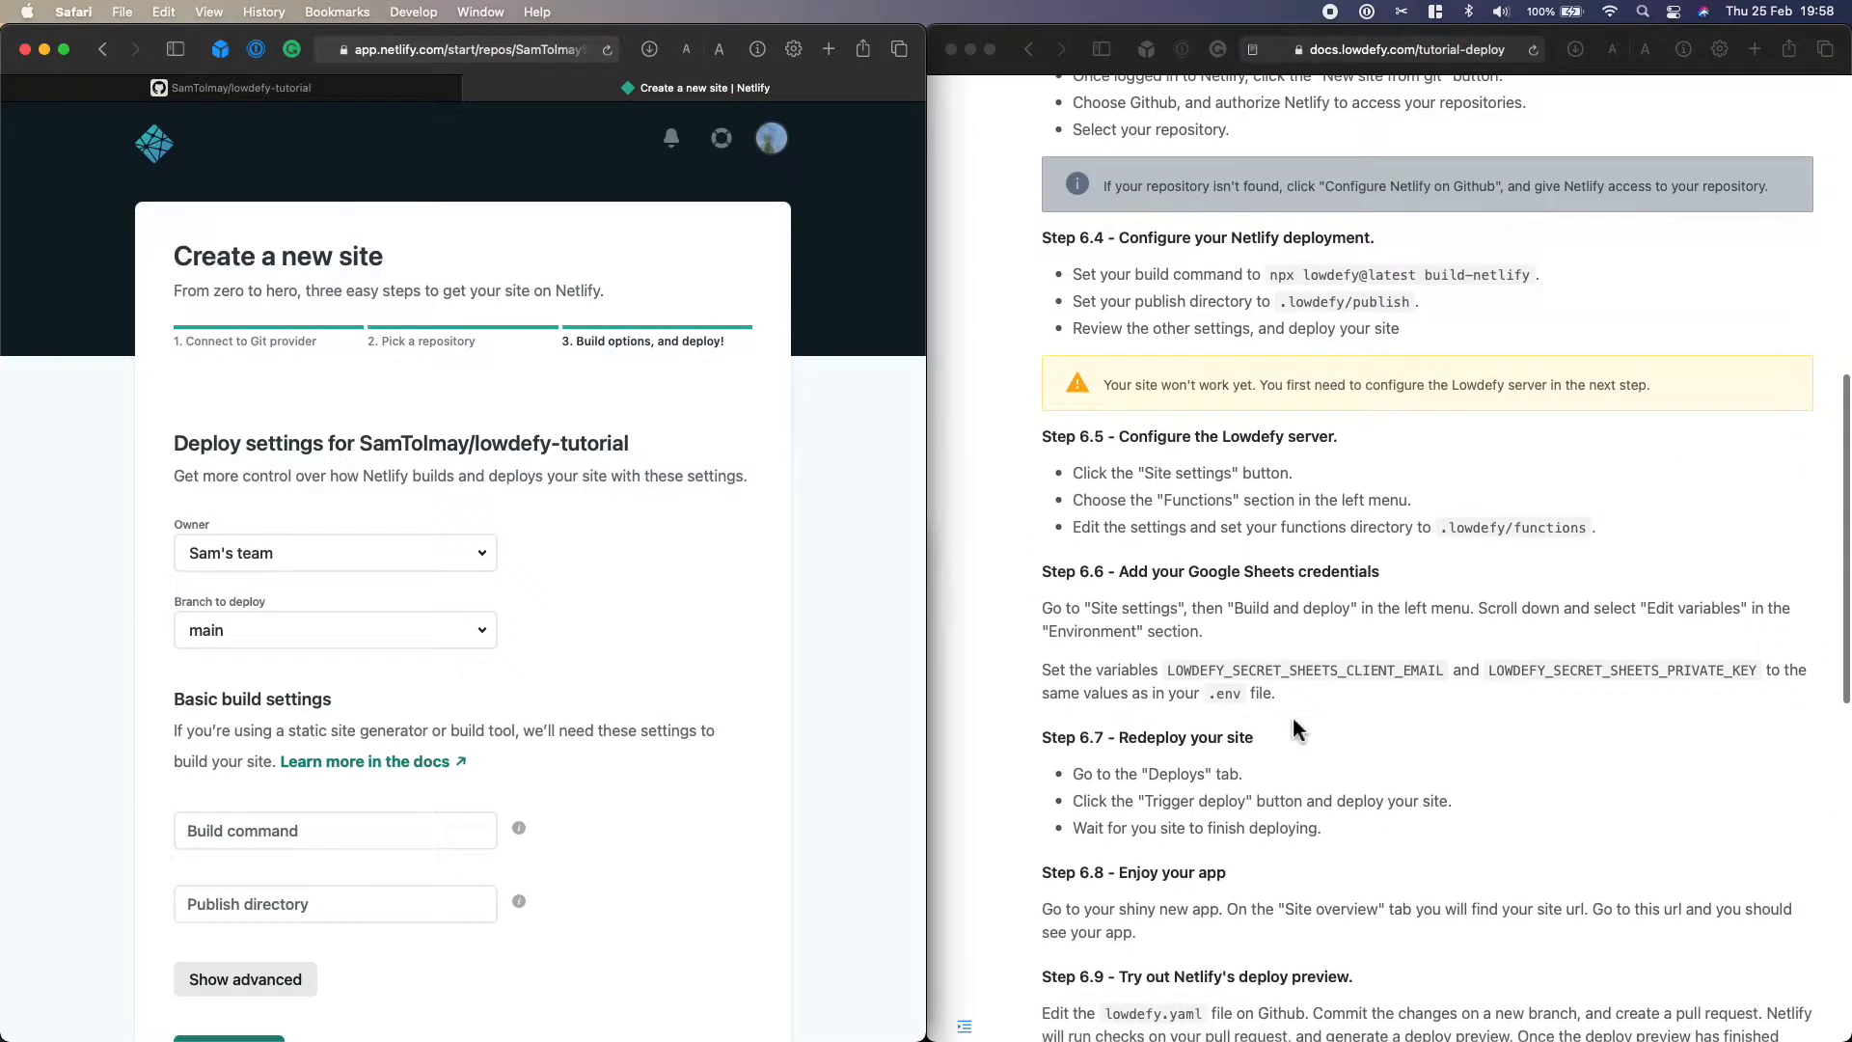
click(1524, 273)
drag(1533, 275, 1275, 285)
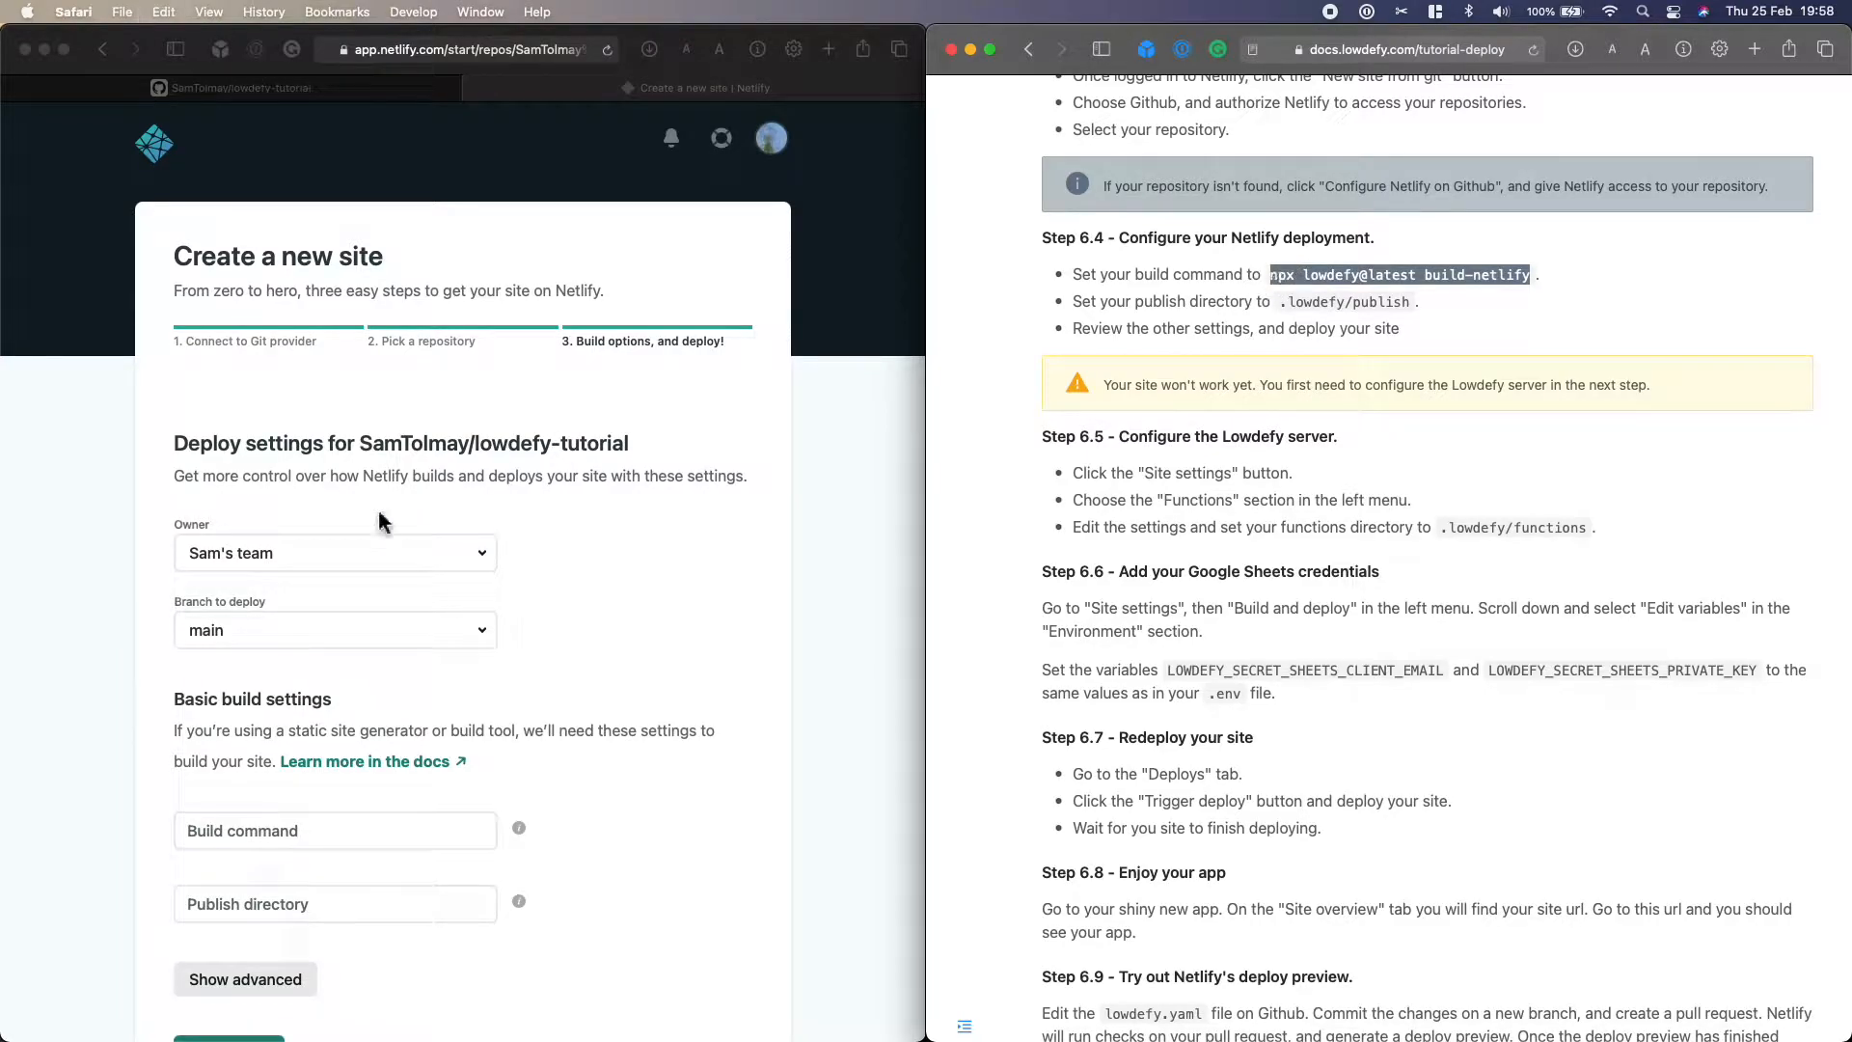
click(331, 847)
click(331, 842)
key(super+v)
Set the publish directory to .lowdefy/publish and deploy the site
scroll(331, 841, down, 3)
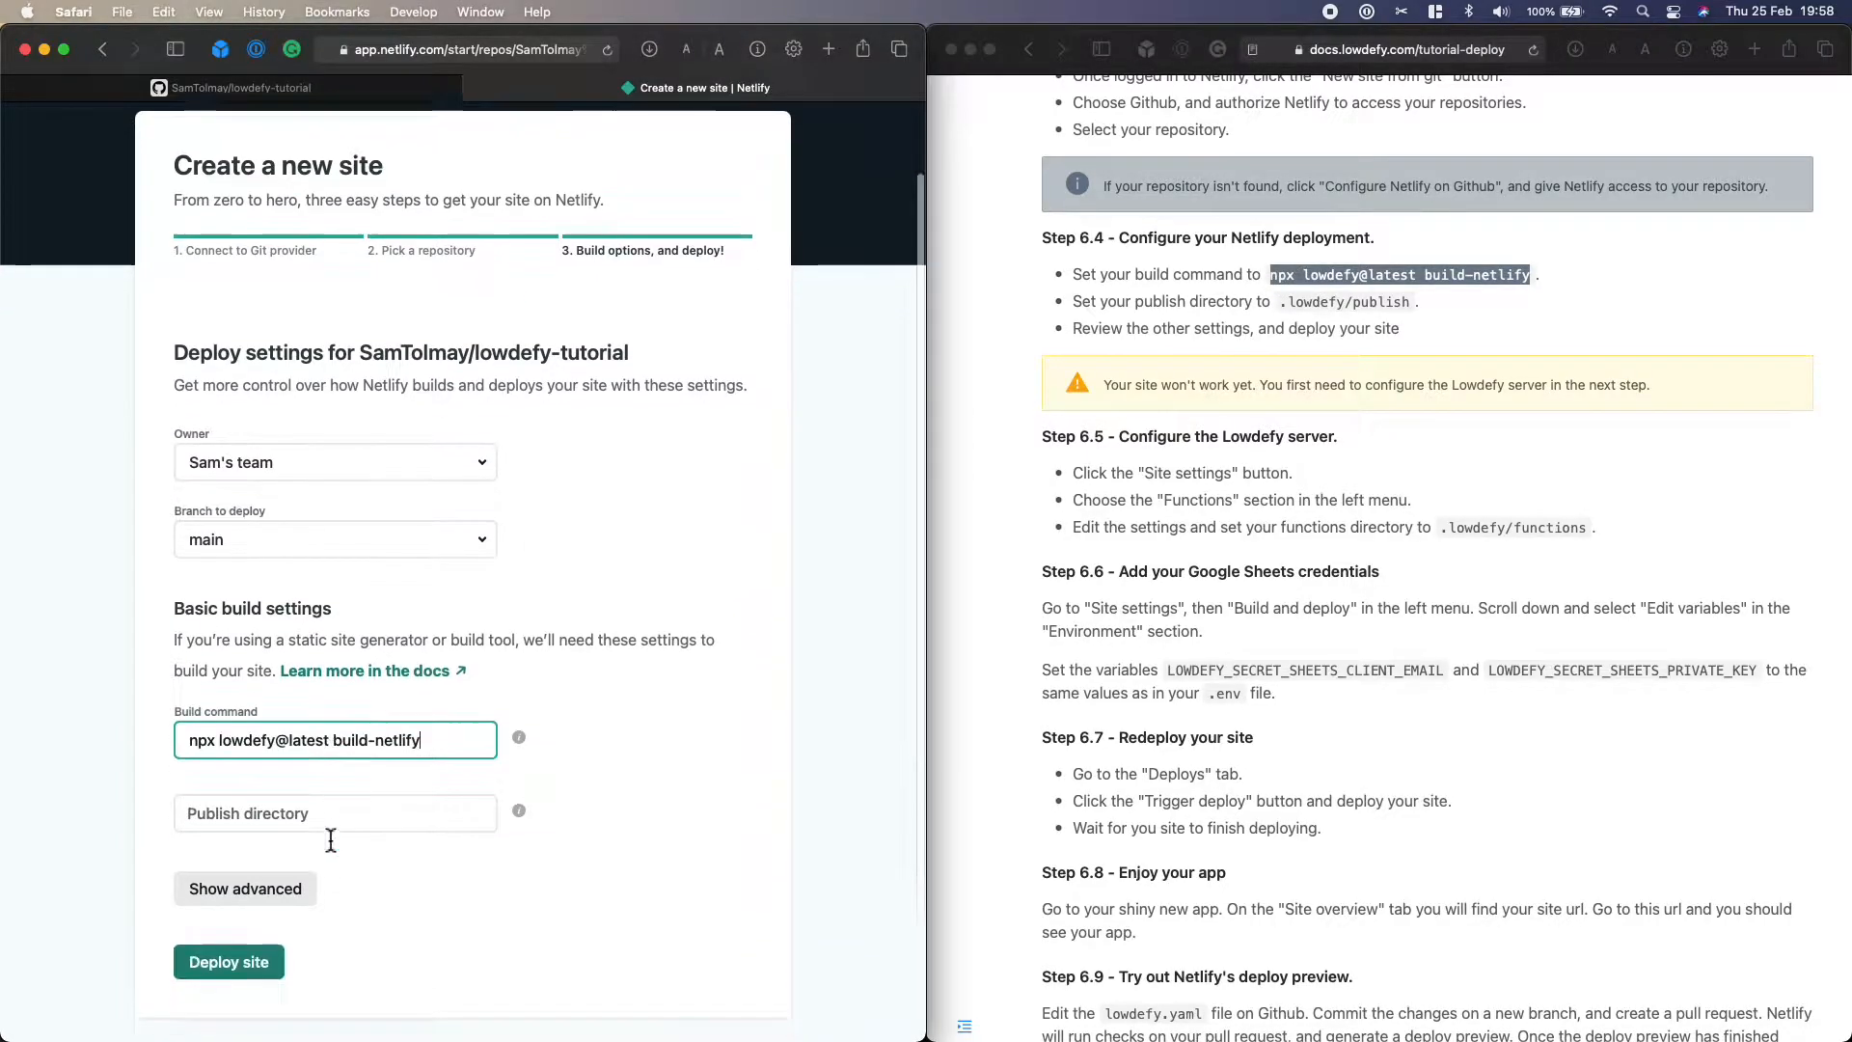
click(1467, 328)
drag(1414, 304, 1281, 307)
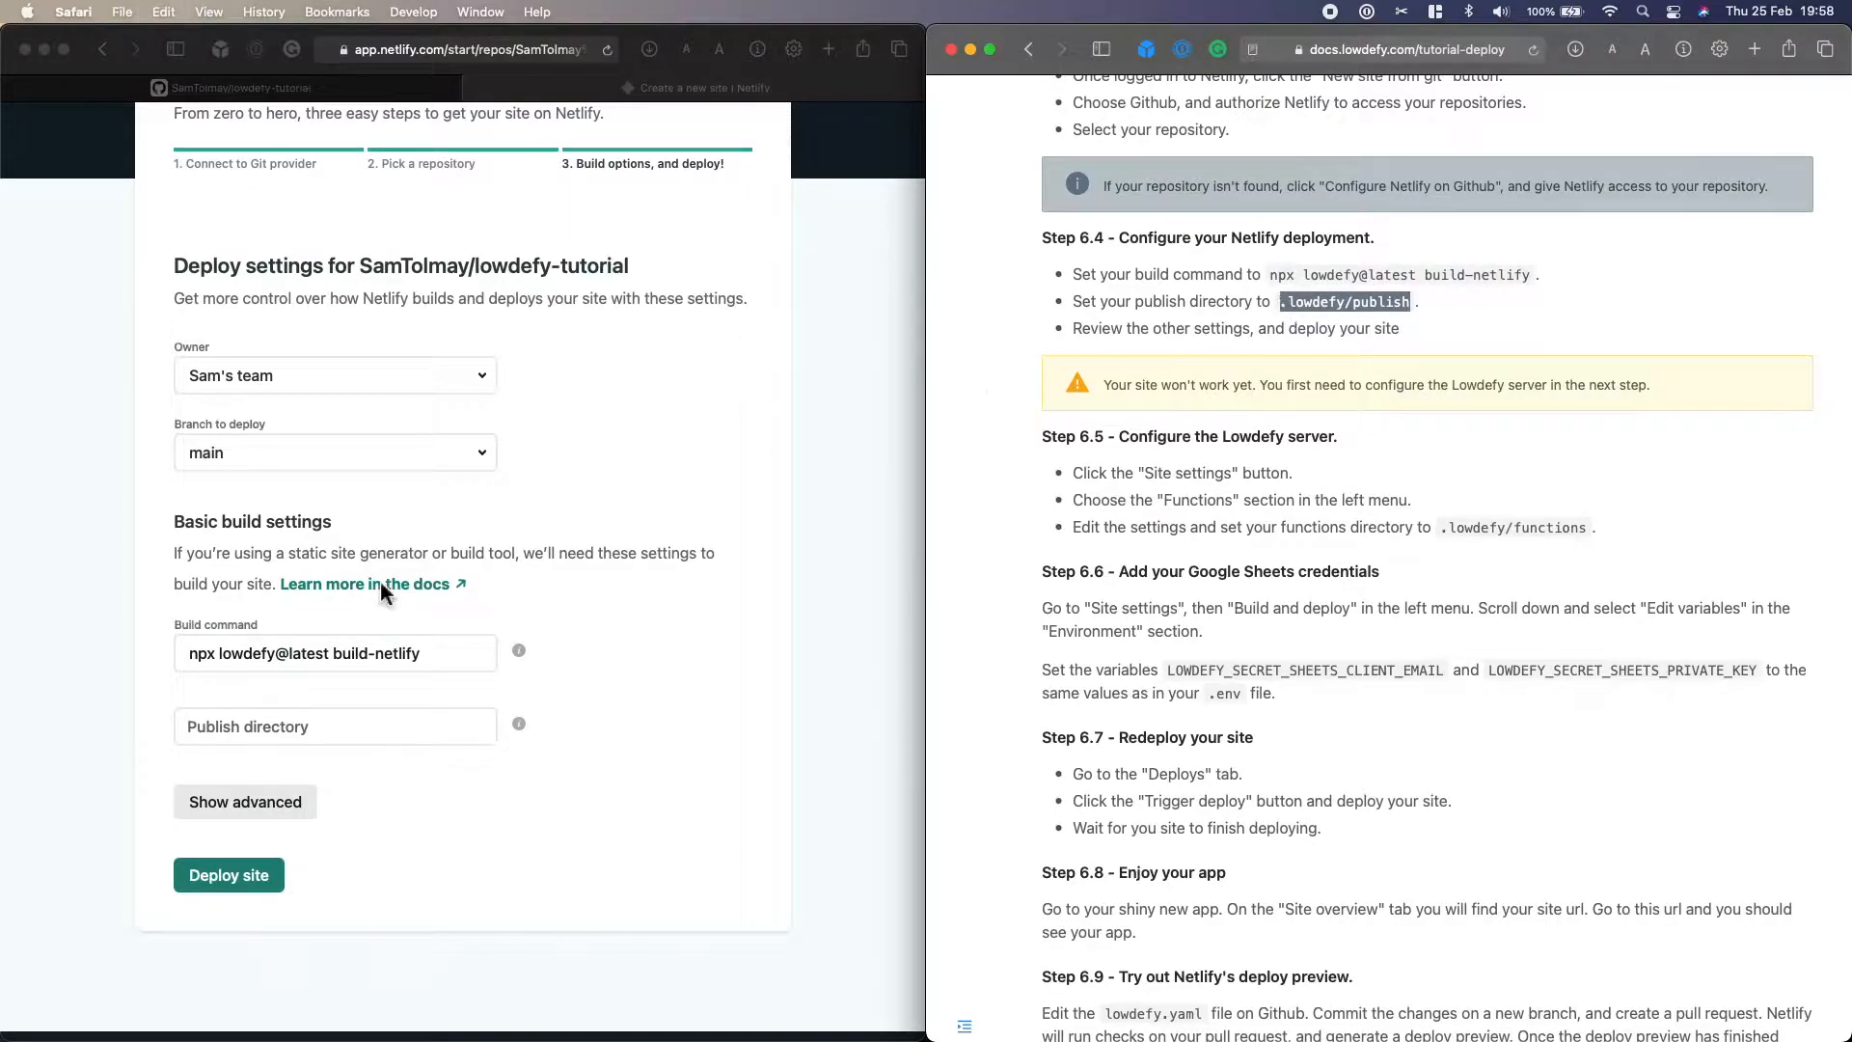
click(367, 730)
click(367, 730)
key(super+v)
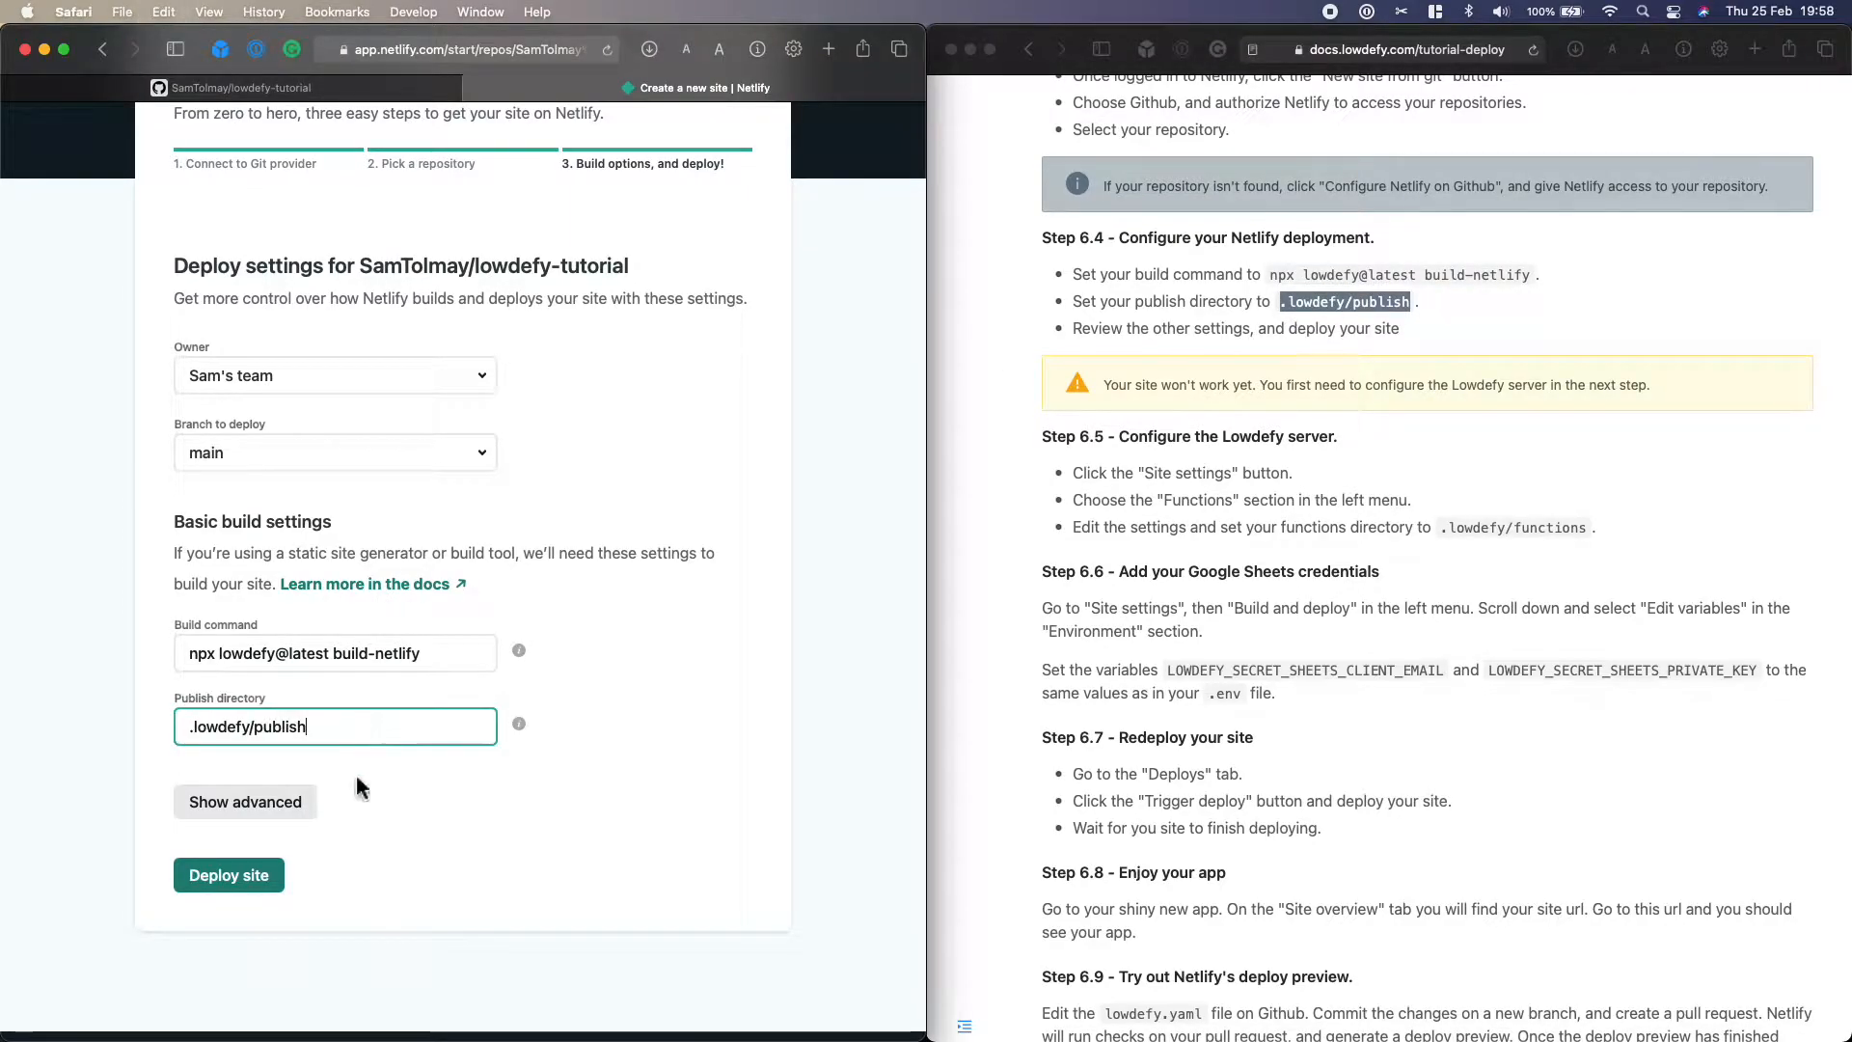
click(243, 886)
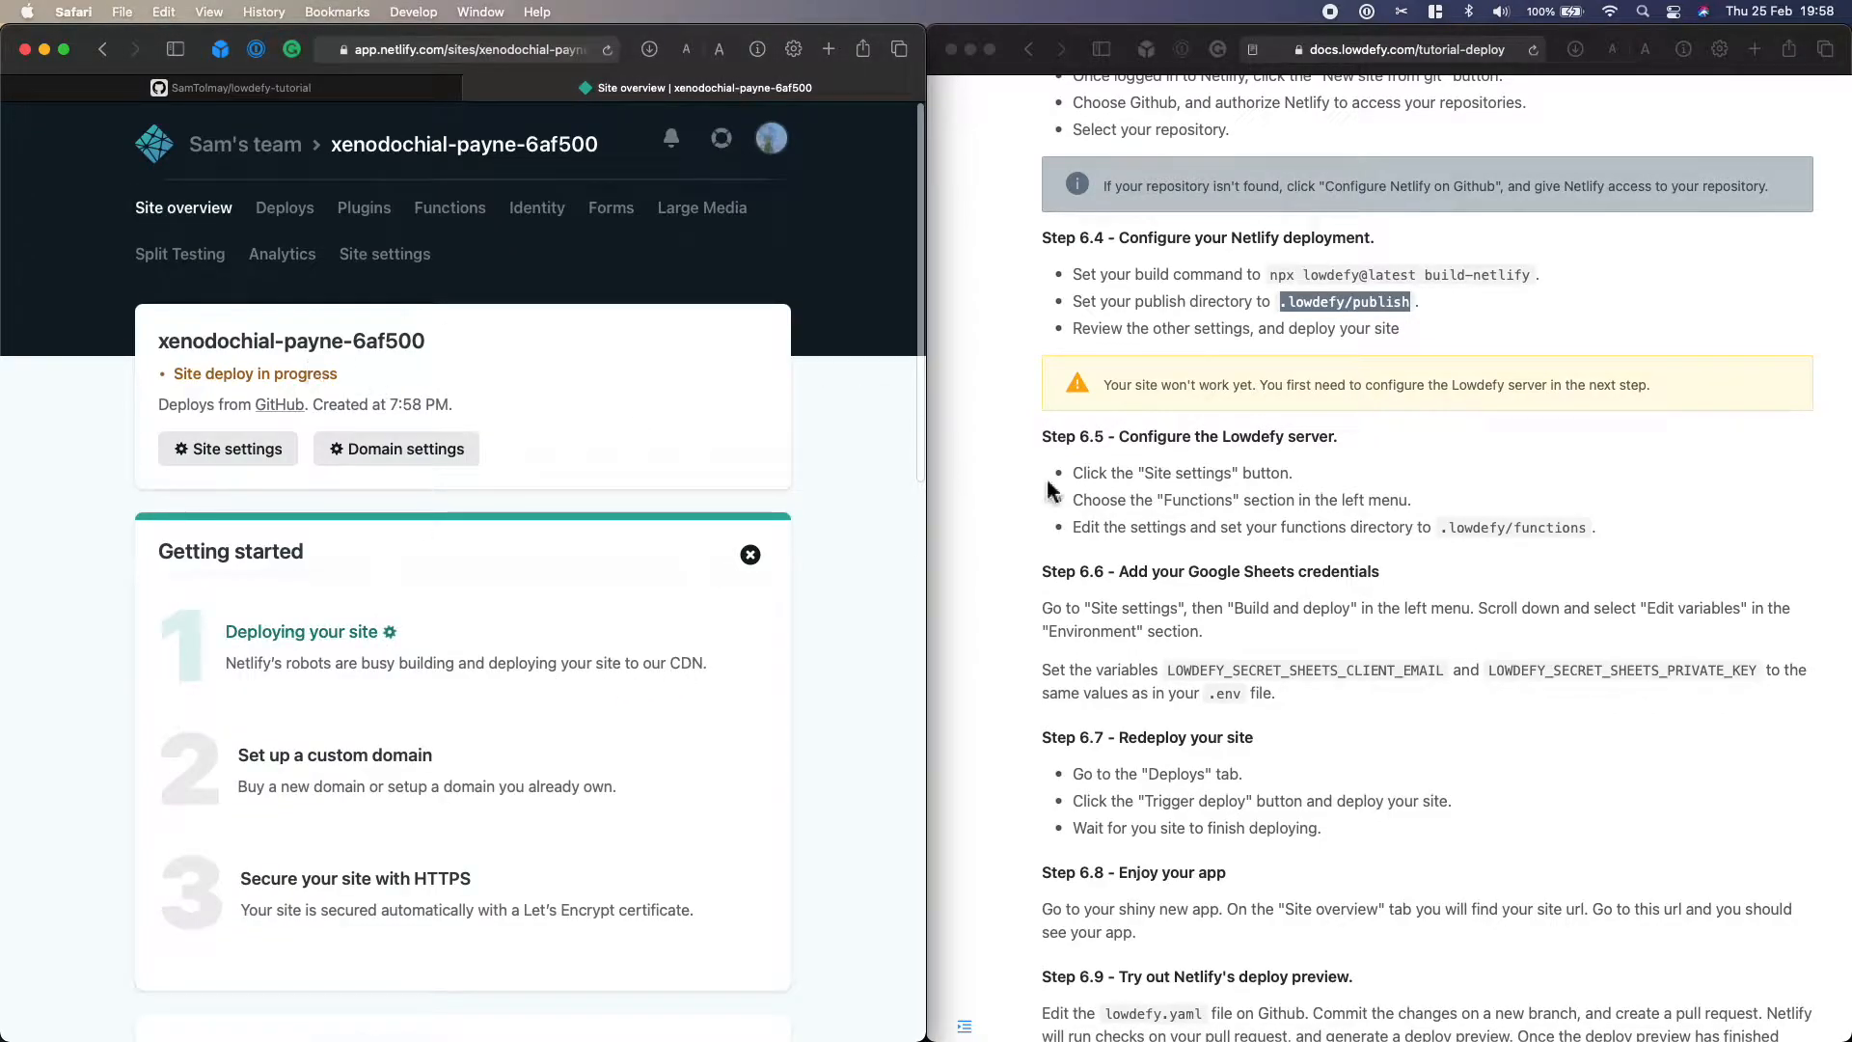
Open the Functions section in the new Netlify site's settings
scroll(1389, 703, down, 3)
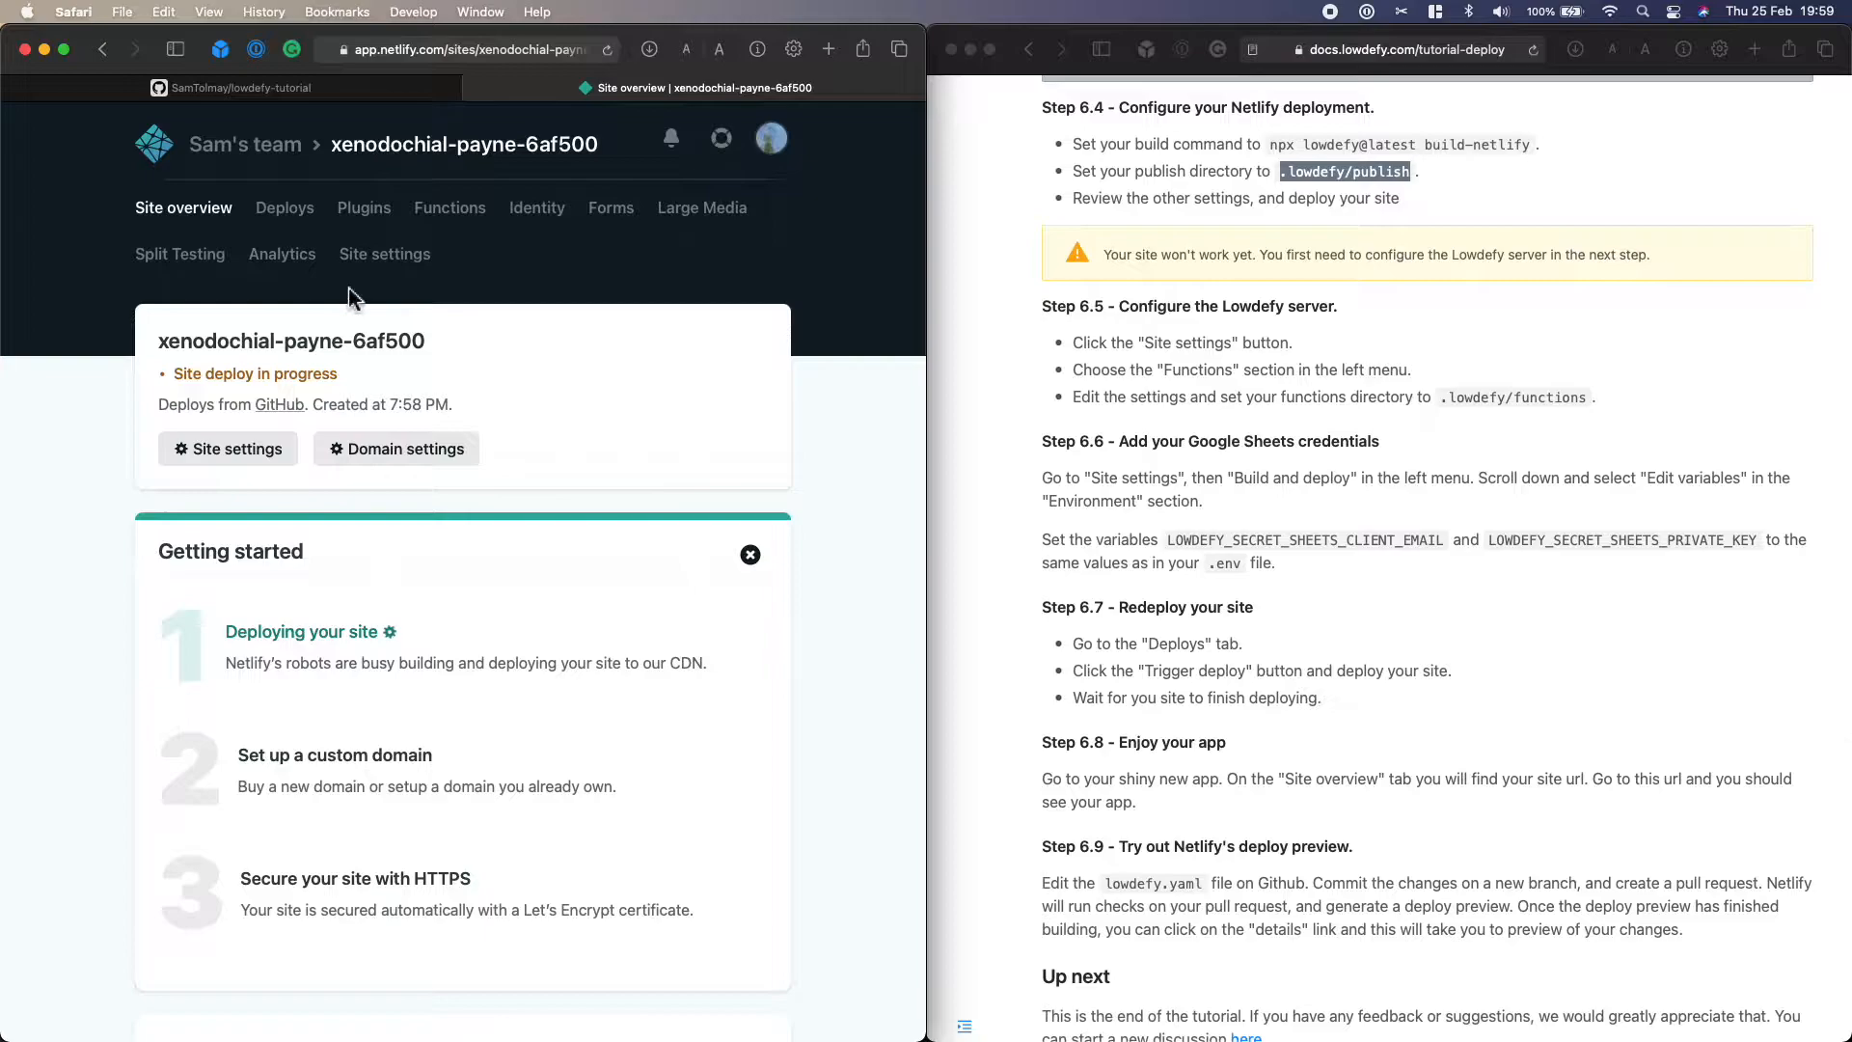
click(228, 448)
scroll(356, 613, down, 2)
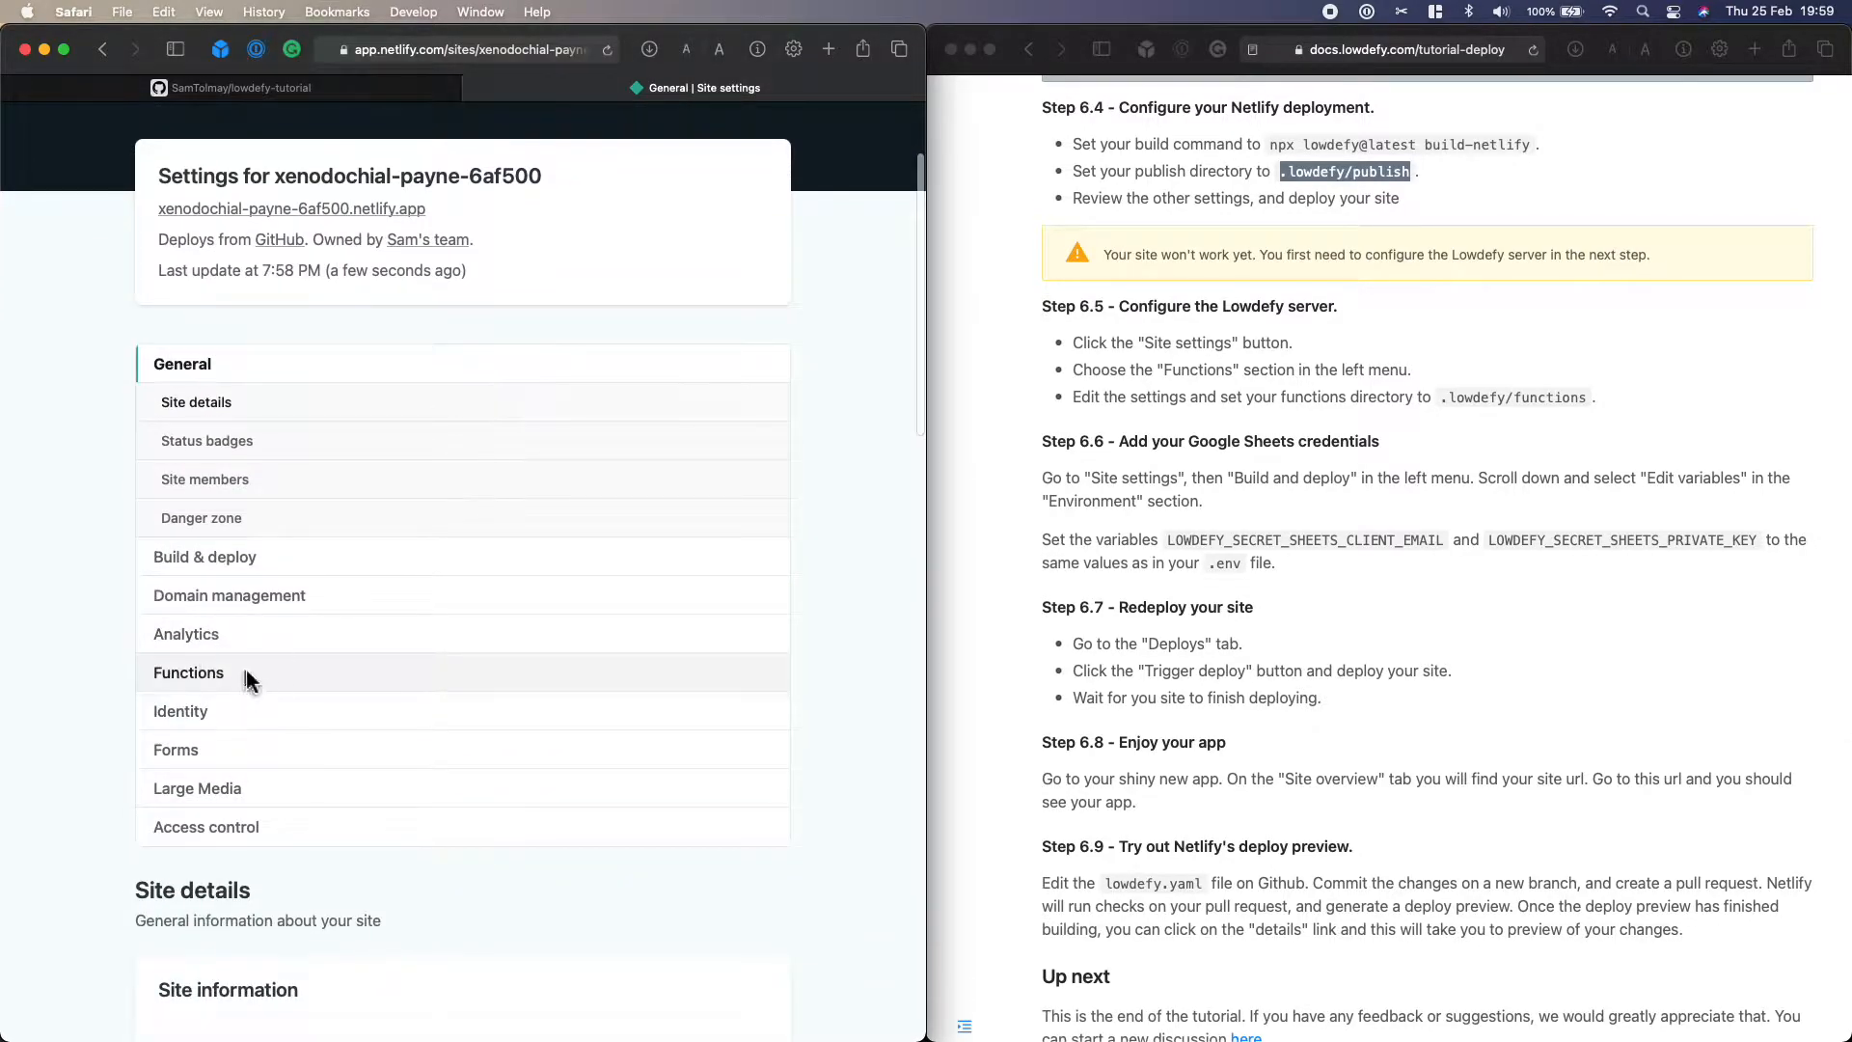
click(245, 675)
scroll(374, 849, down, 5)
Set the functions directory in the deploy settings to .lowdefy/functions and save the change
click(253, 797)
click(1585, 400)
drag(1588, 399, 1443, 410)
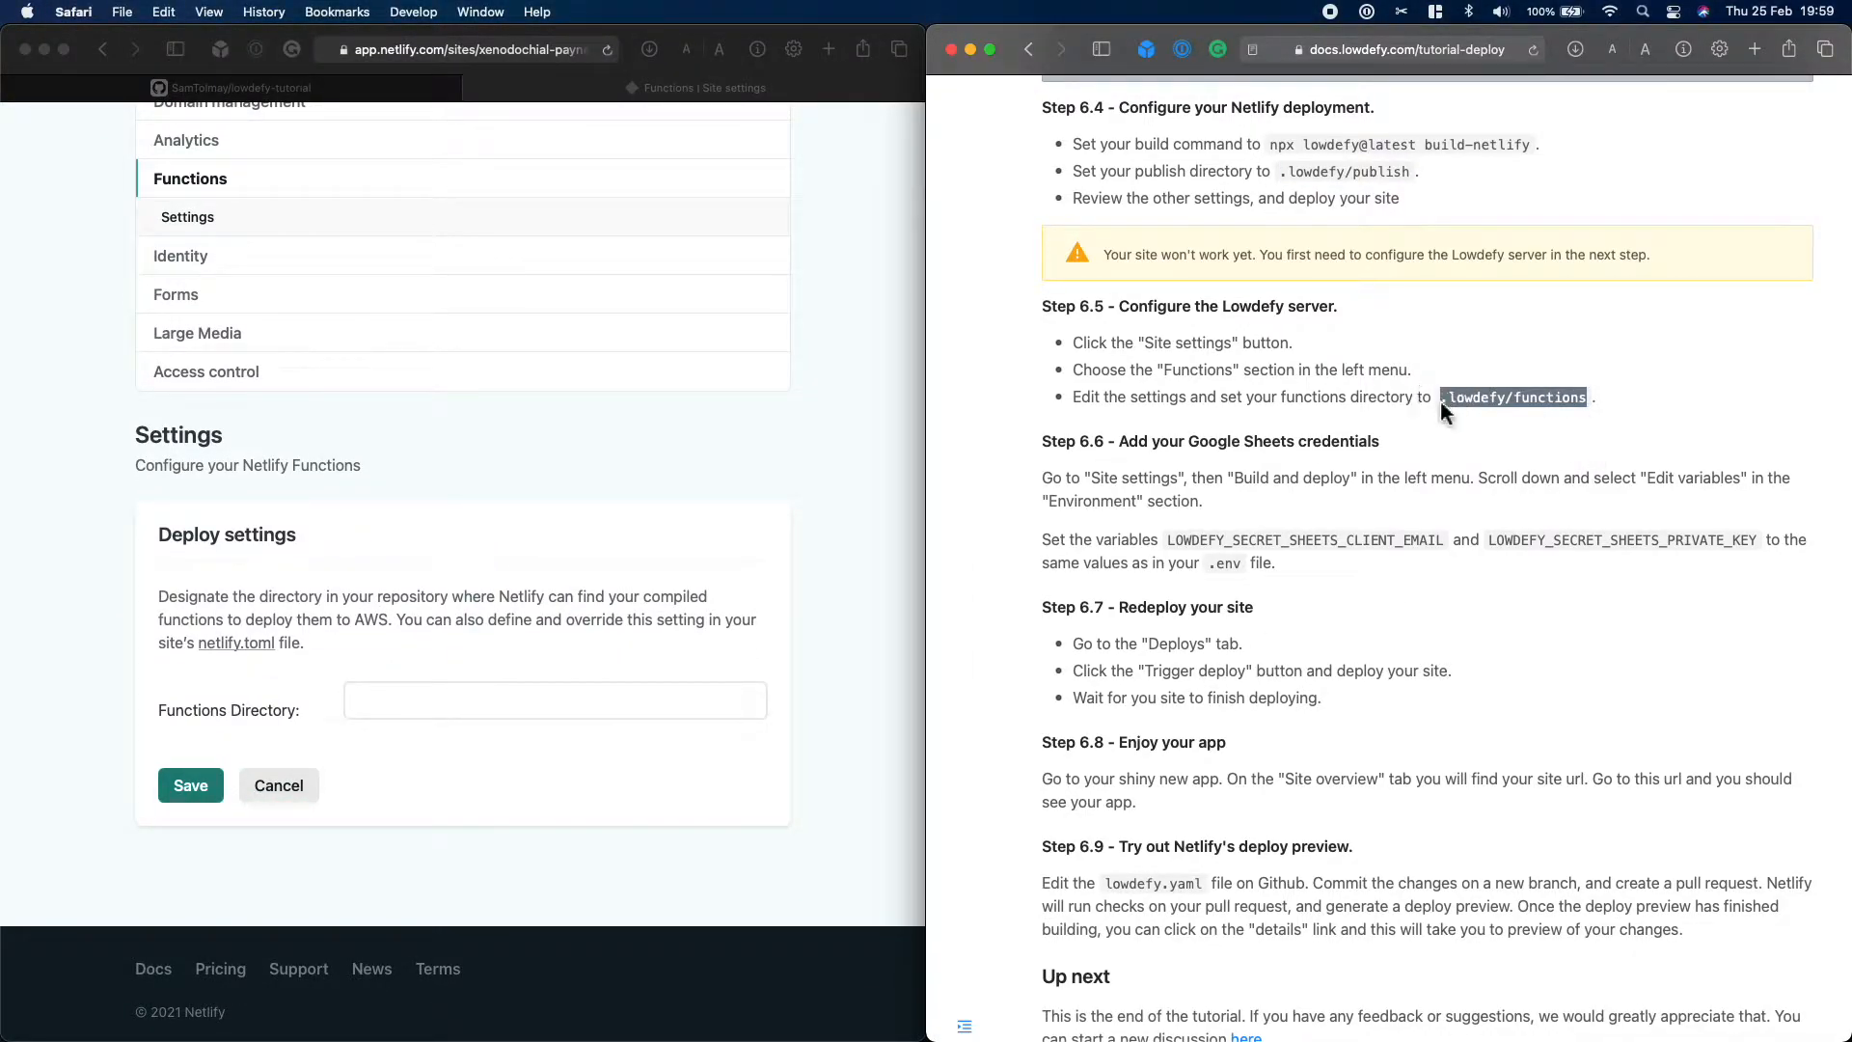
click(565, 702)
key(super+v)
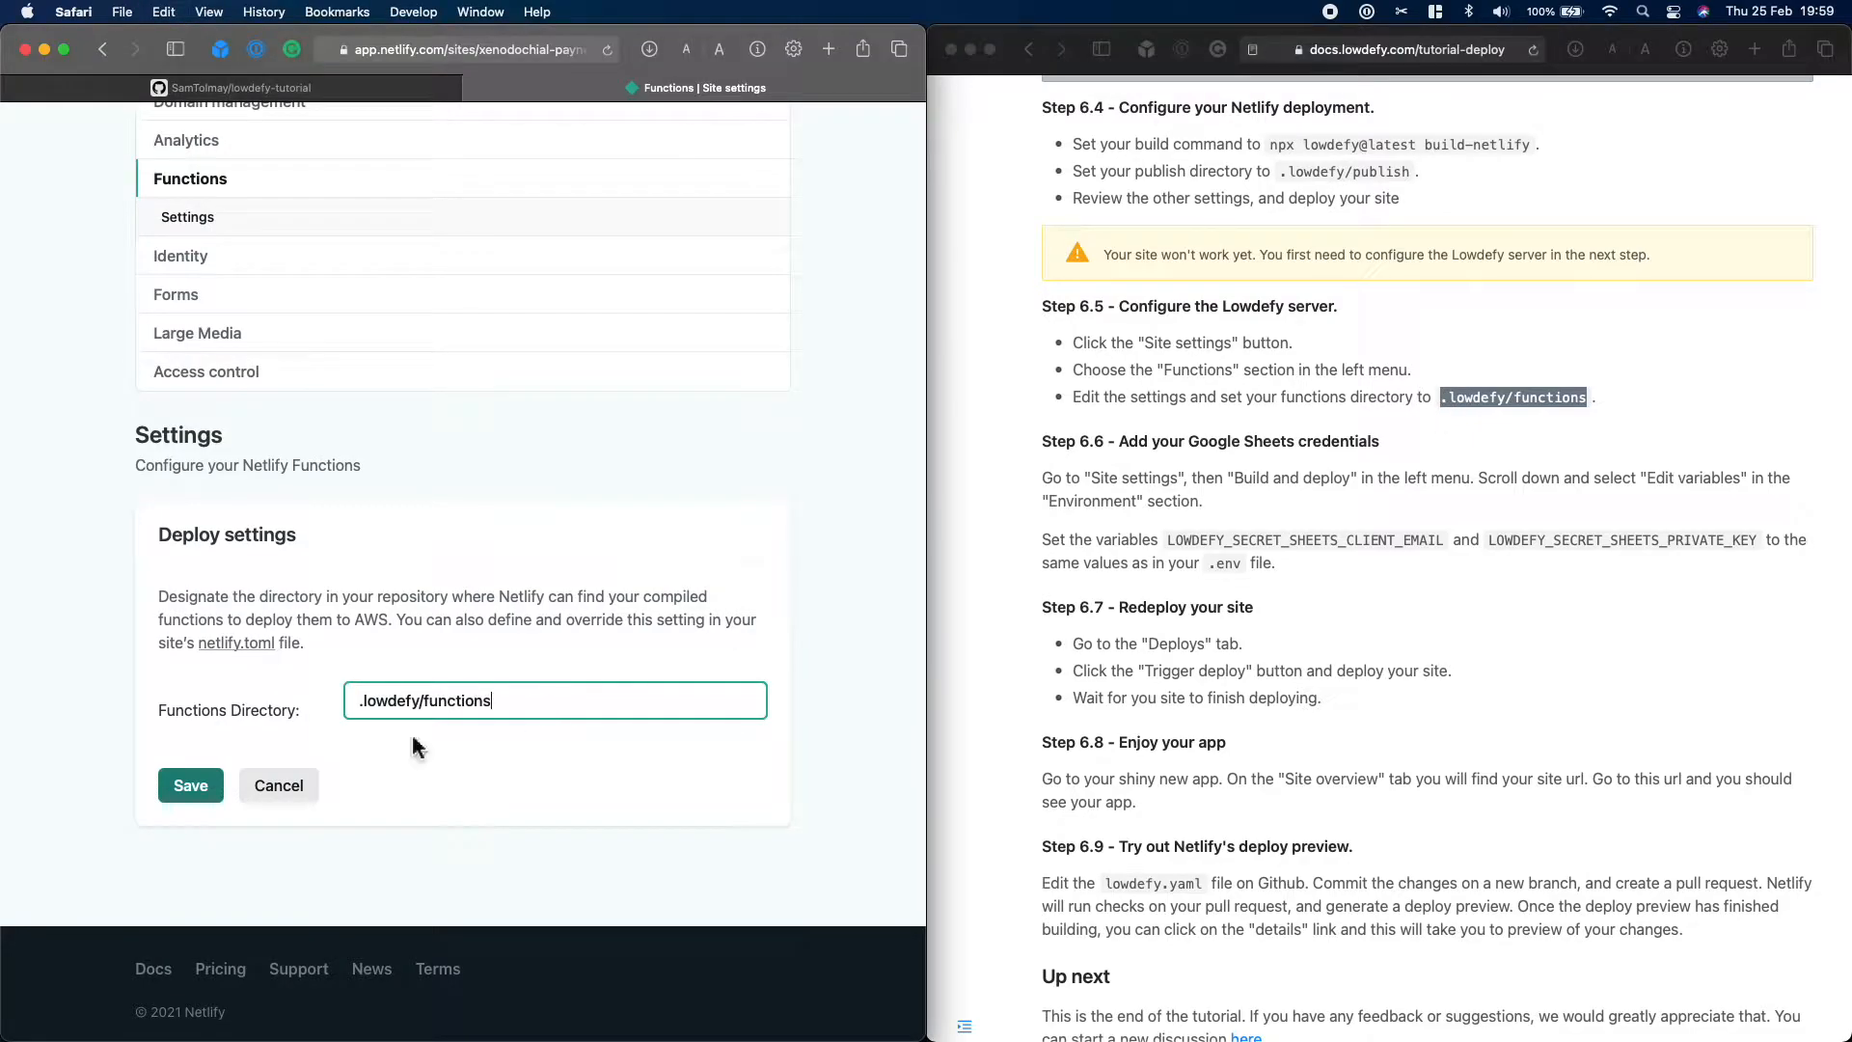
click(190, 785)
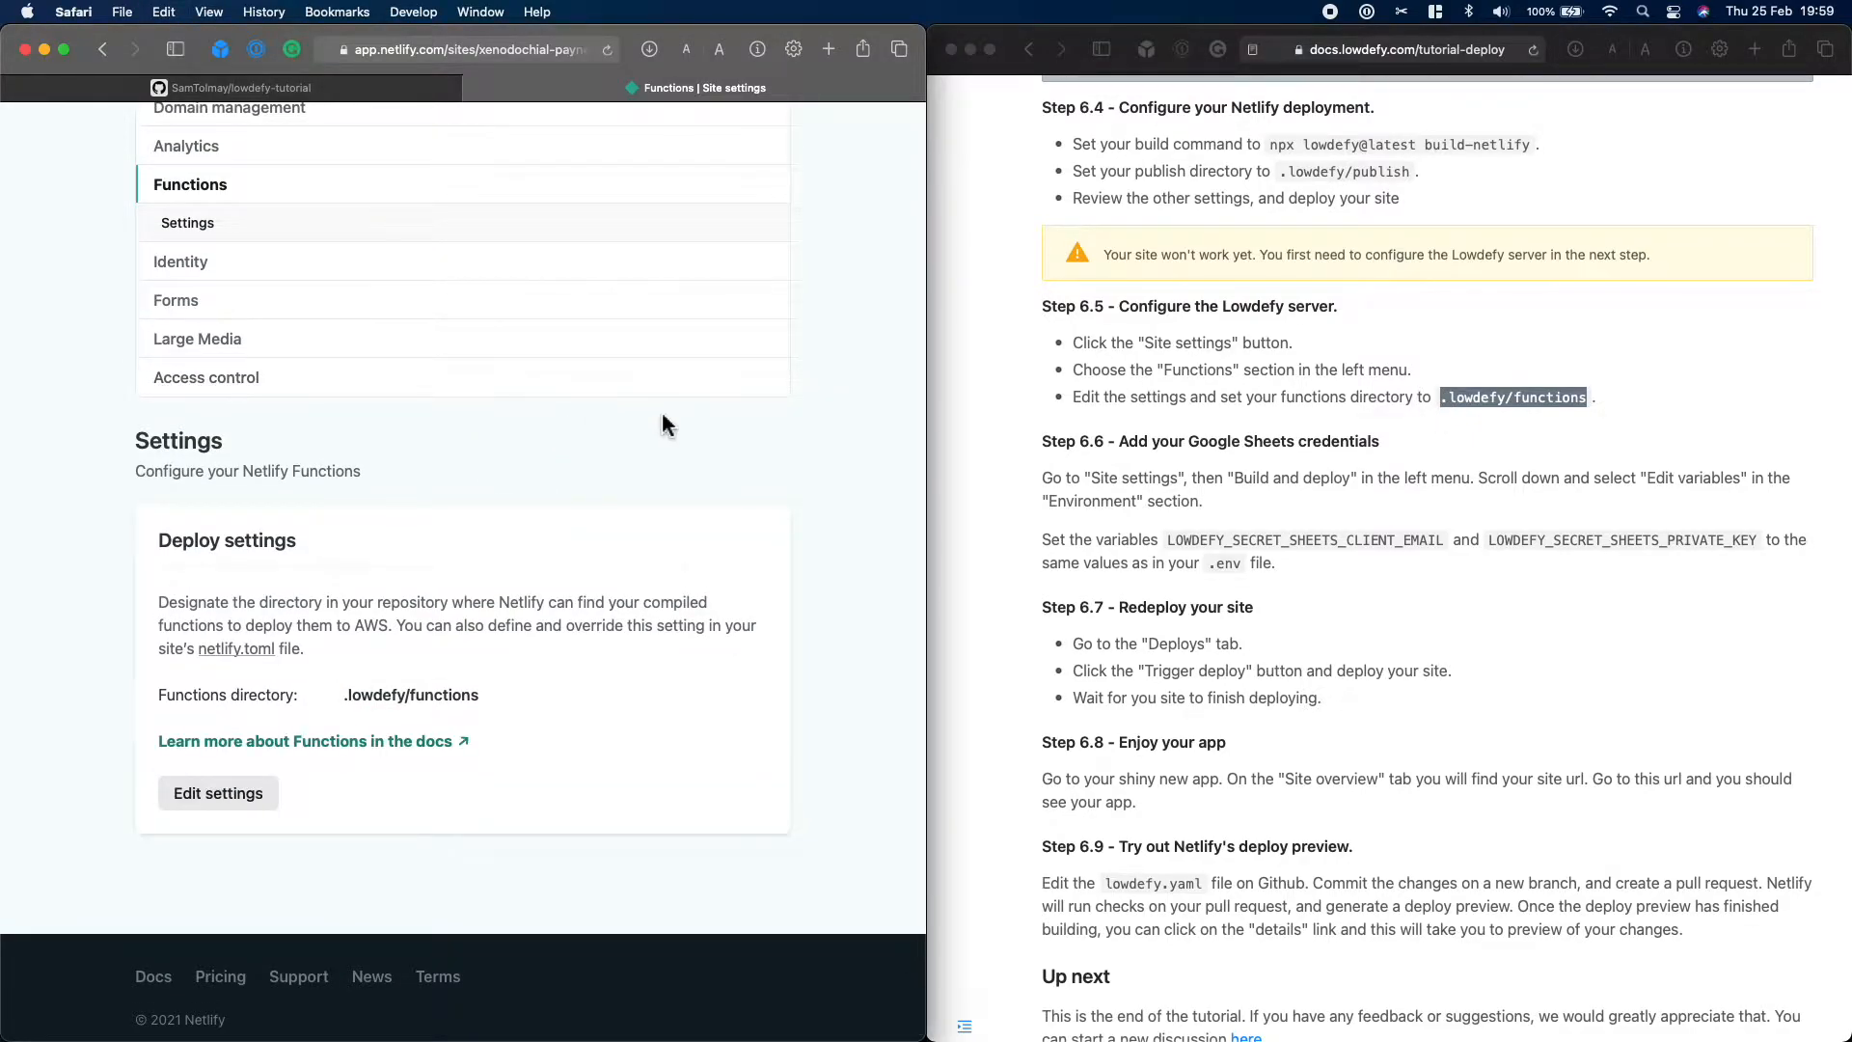
Open the environment variables for editing in the site's Build & deploy settings
scroll(663, 417, up, 1)
scroll(662, 418, up, 8)
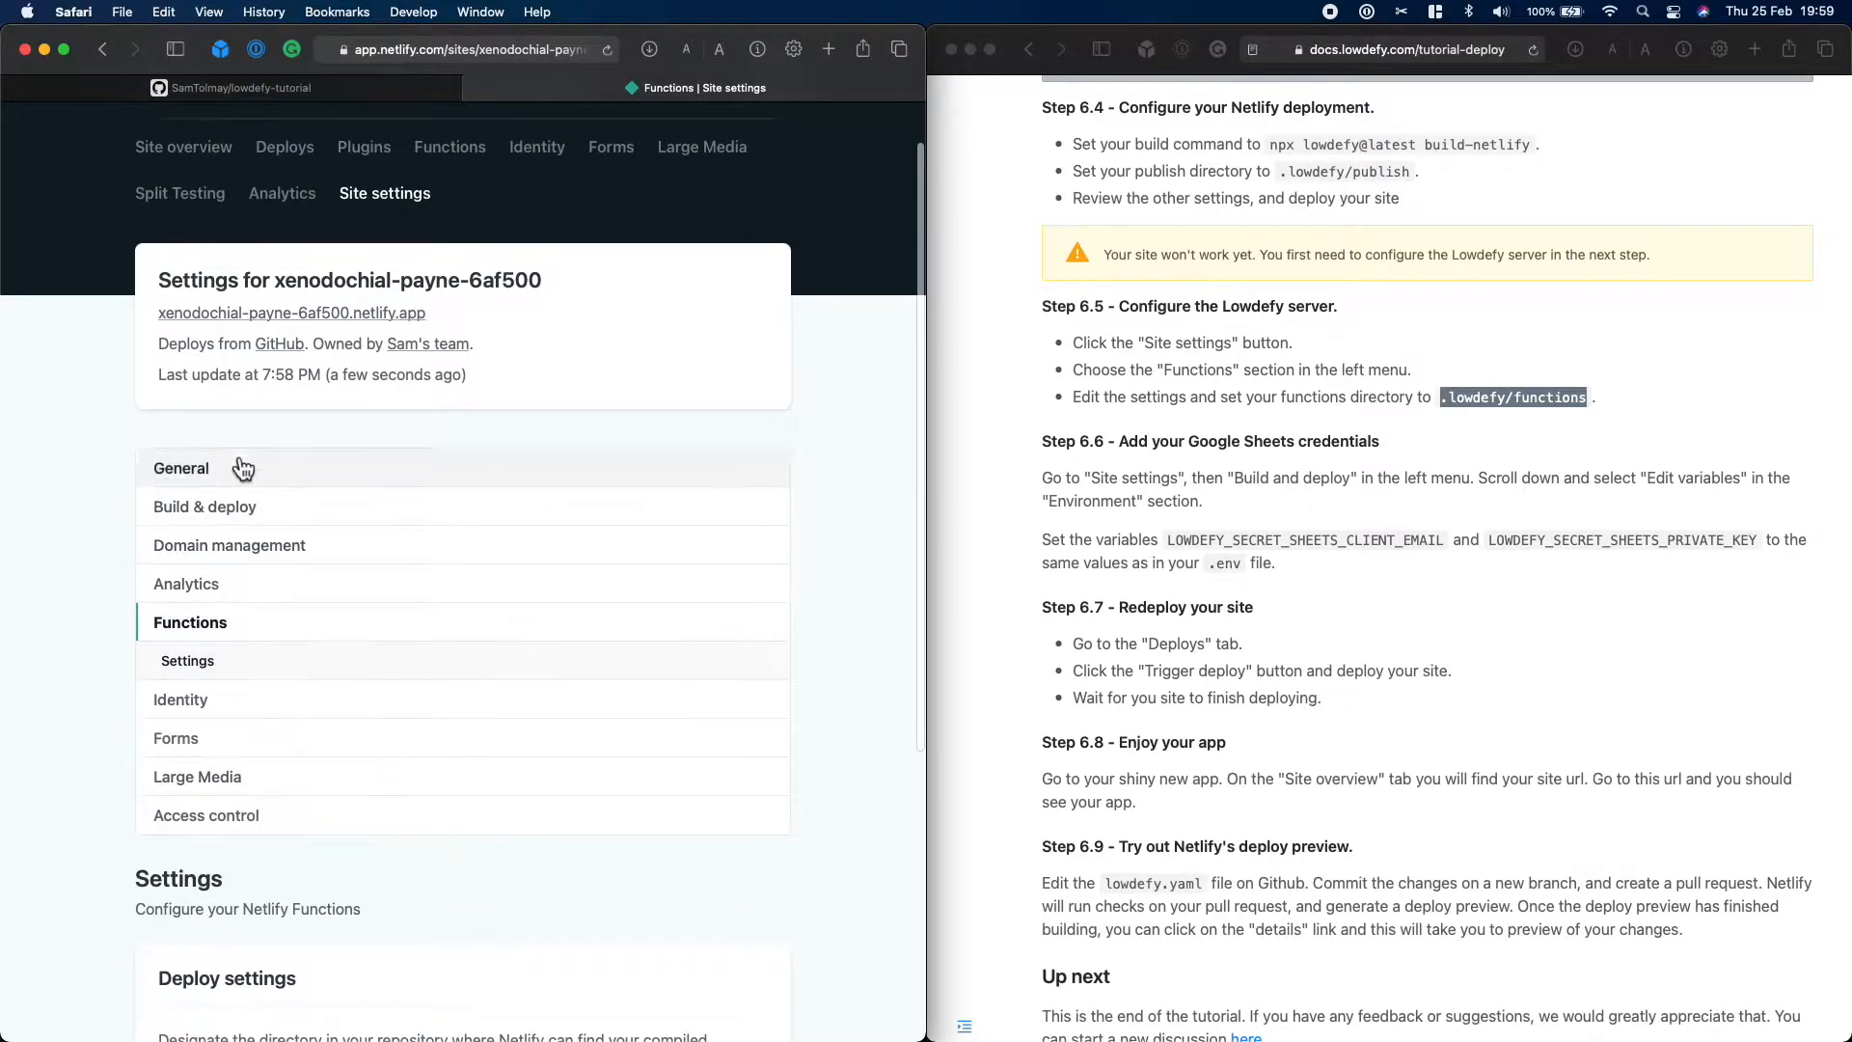
scroll(258, 328, up, 2)
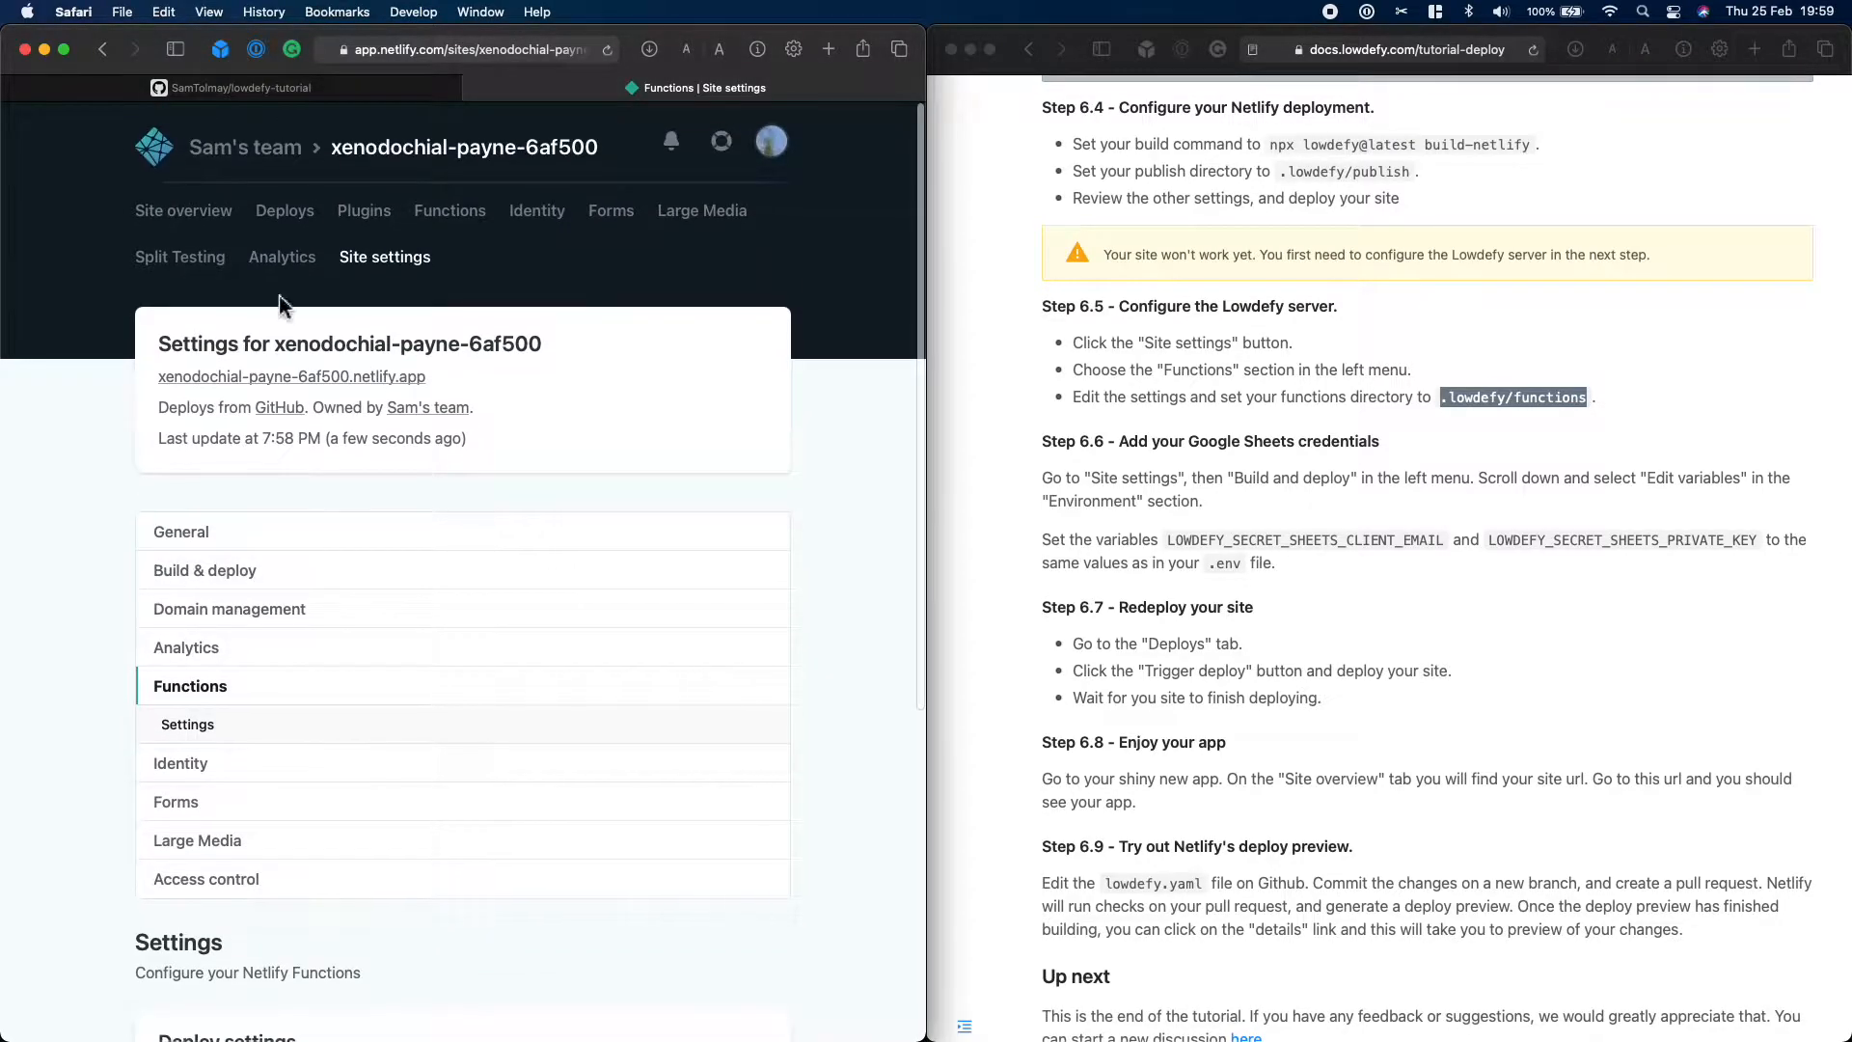
click(258, 577)
click(253, 648)
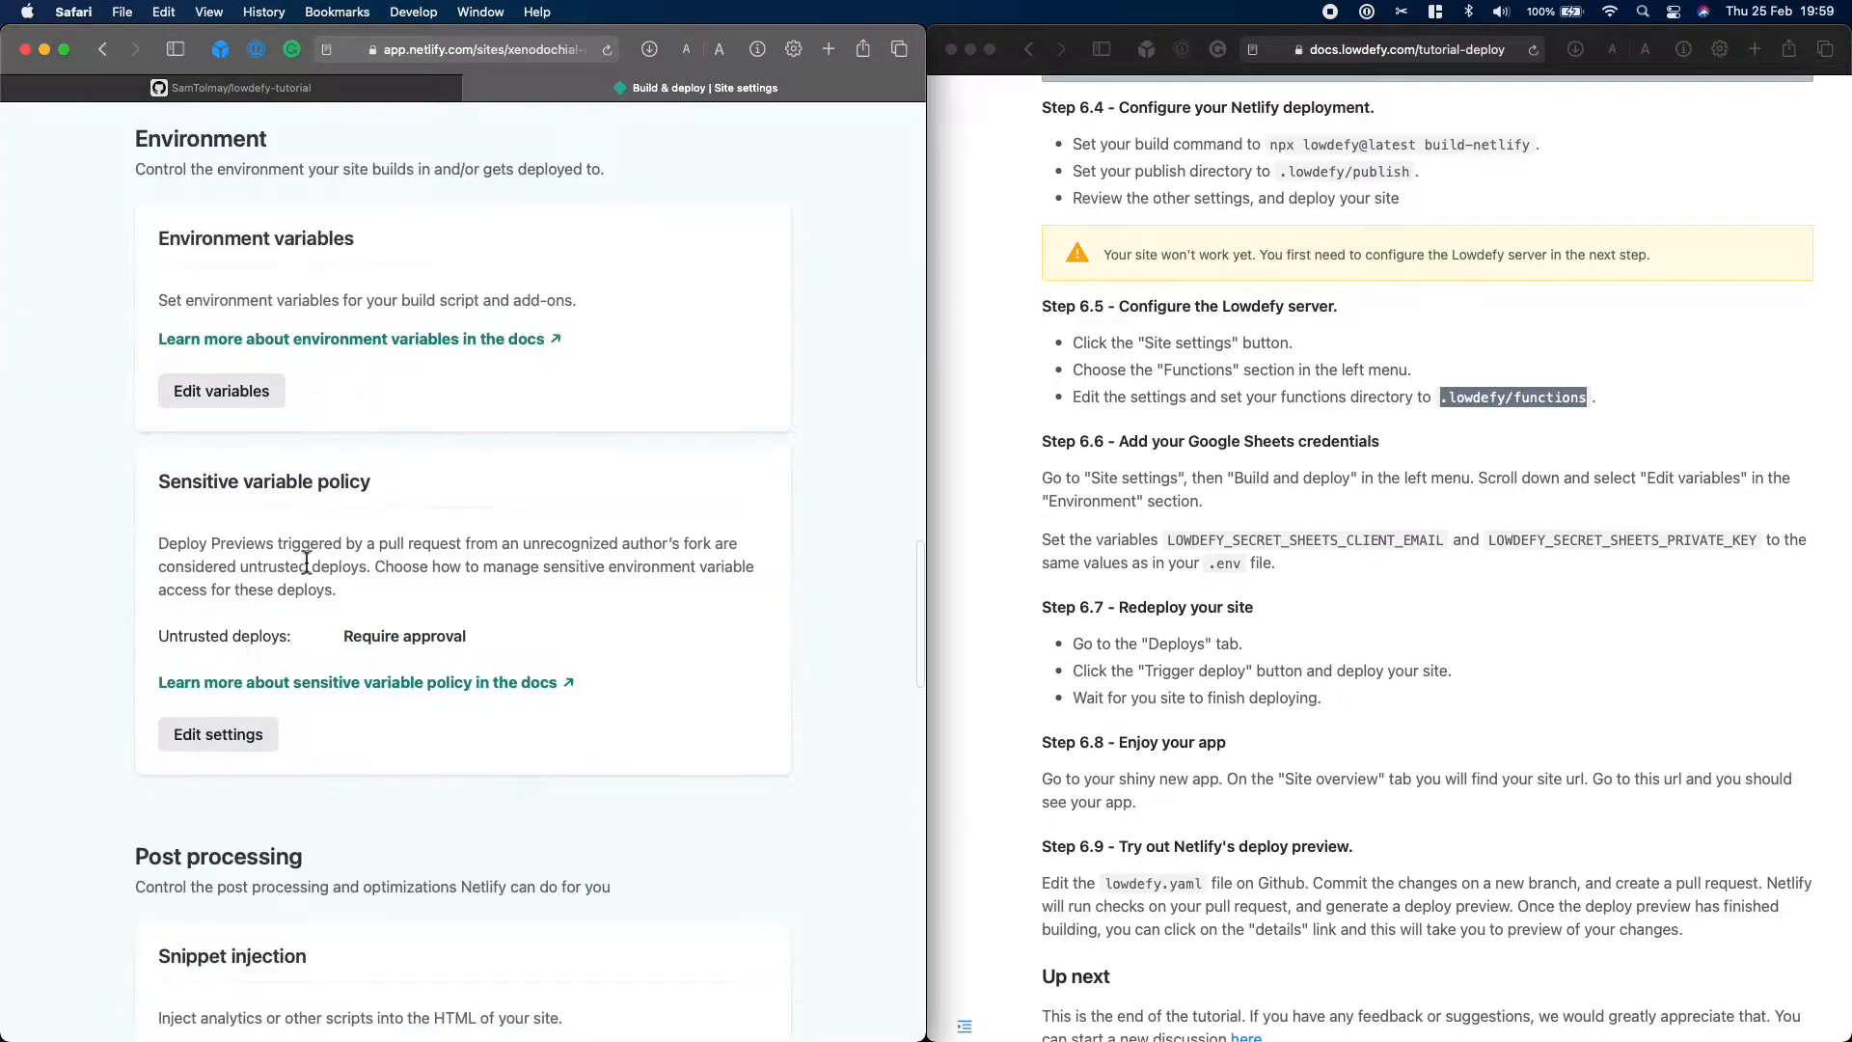
click(272, 396)
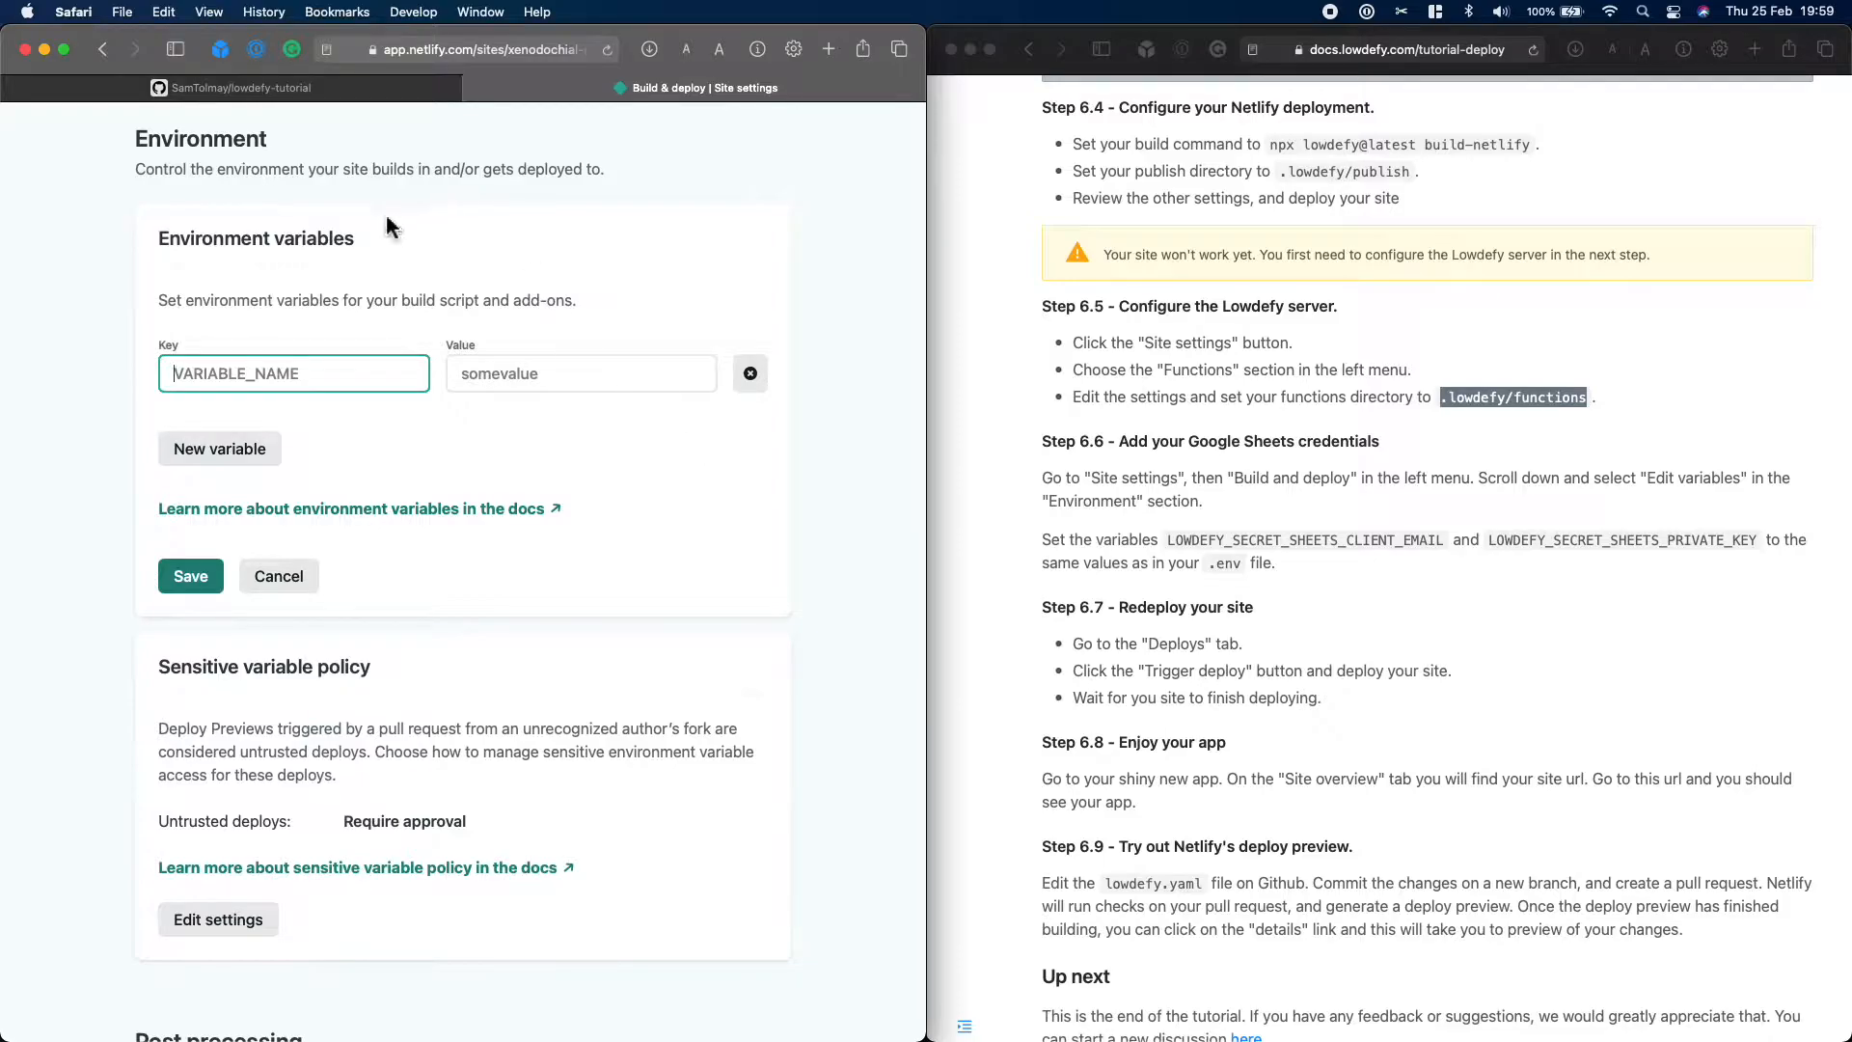
Switch to VS Code and copy LOWDEFY_SECRET_SHEETS_CLIENT_EMAIL from the .env file into the first Netlify variable's key
key(ctrl+Up)
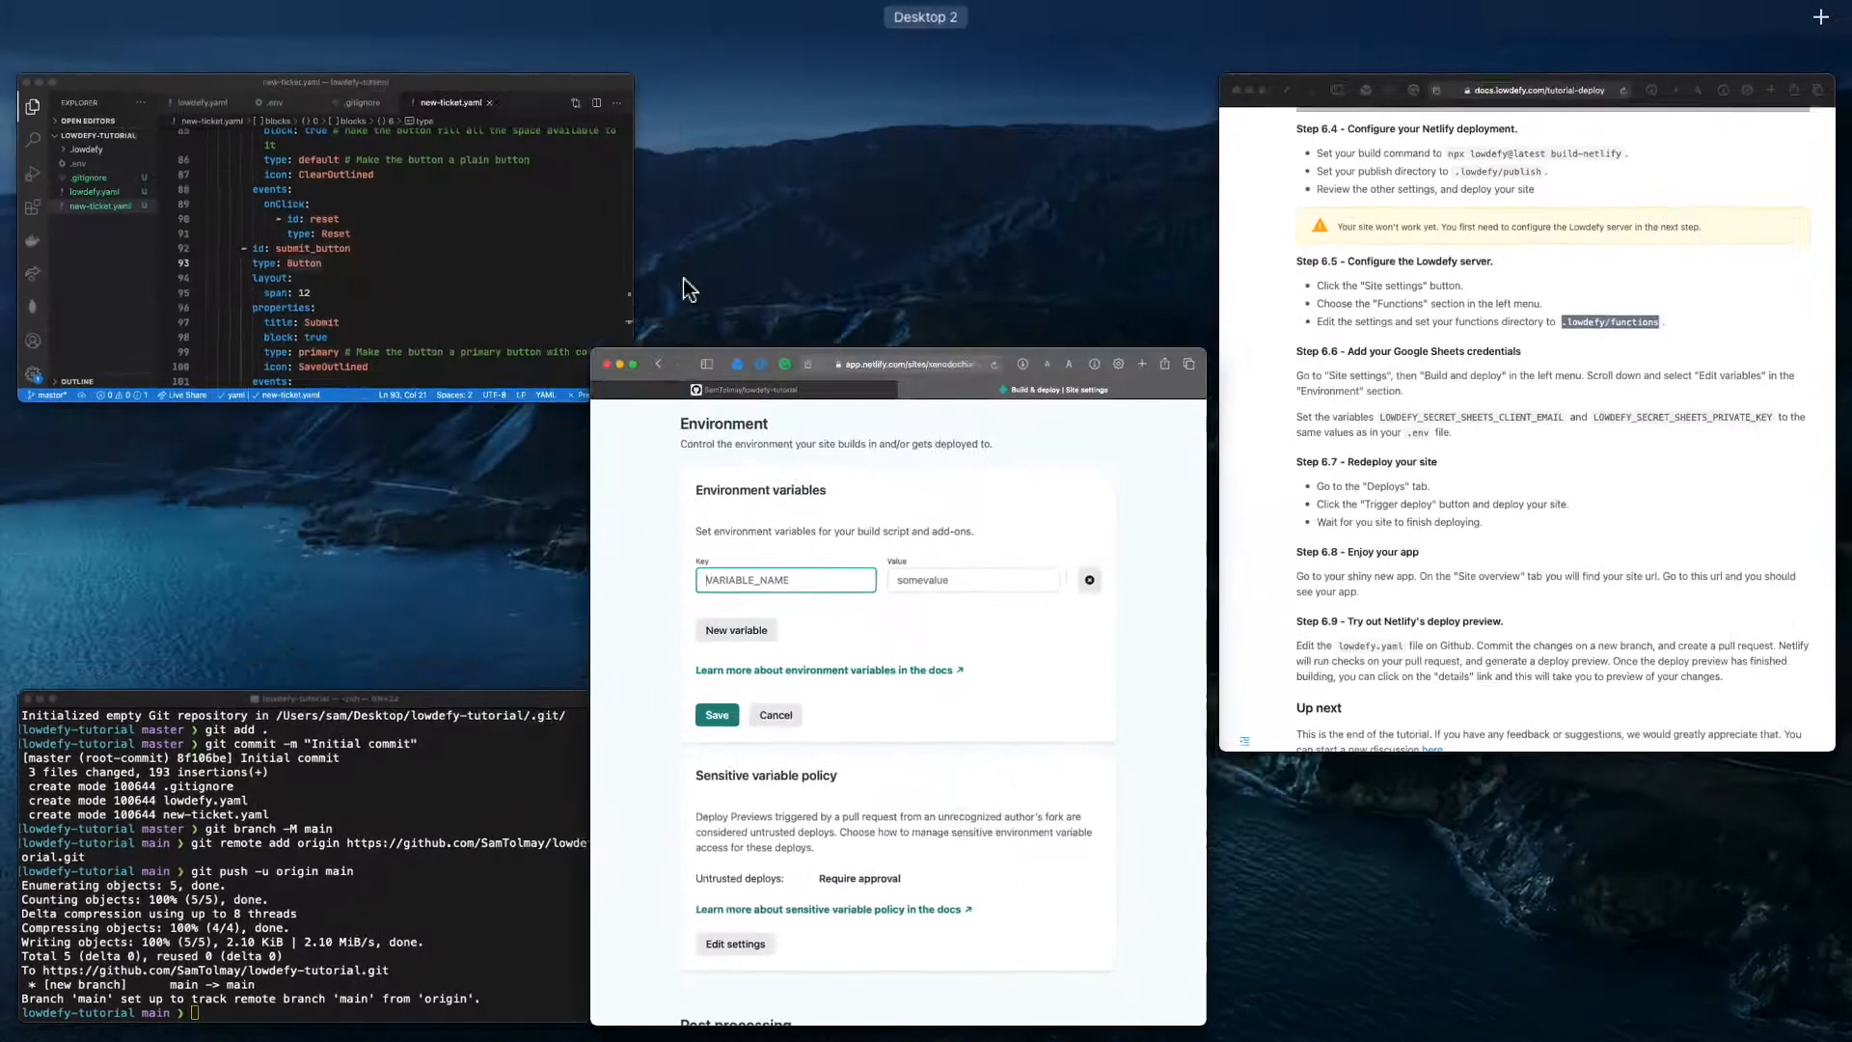
click(550, 274)
drag(834, 48, 1741, 67)
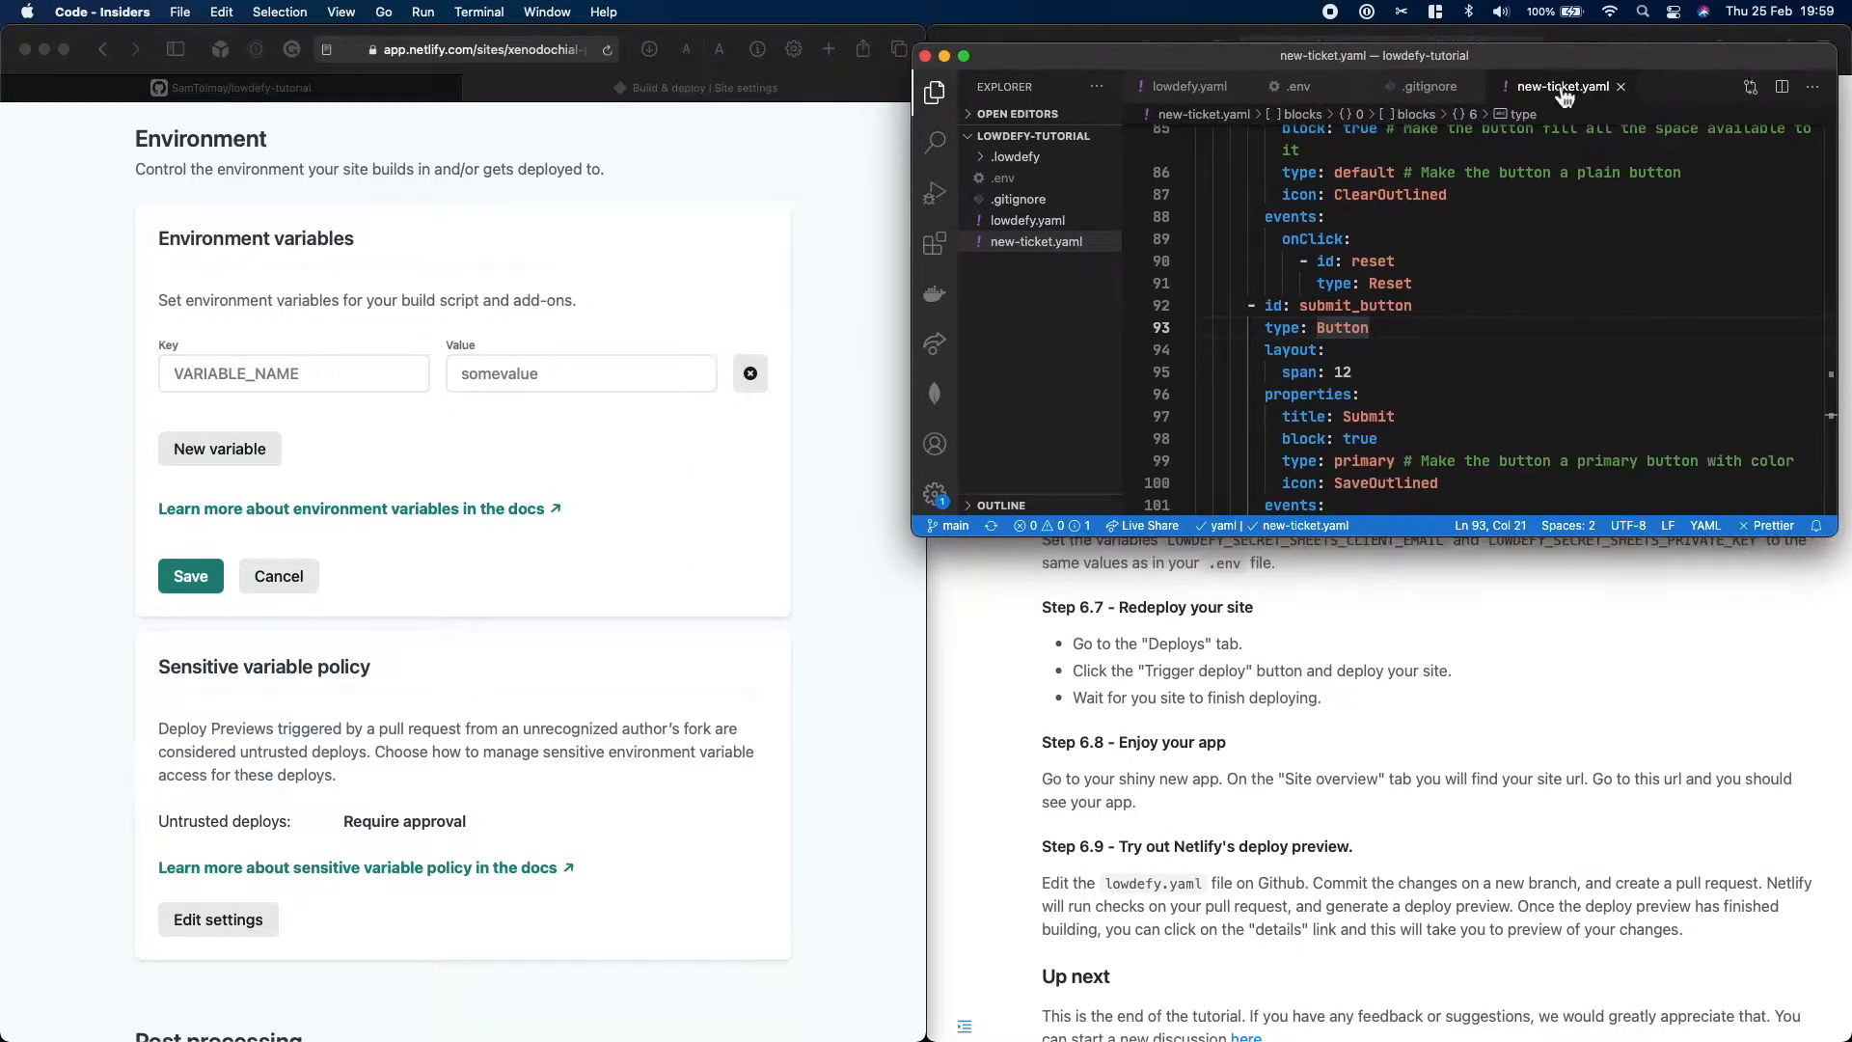
click(1352, 98)
double_click(1322, 138)
key(super+c)
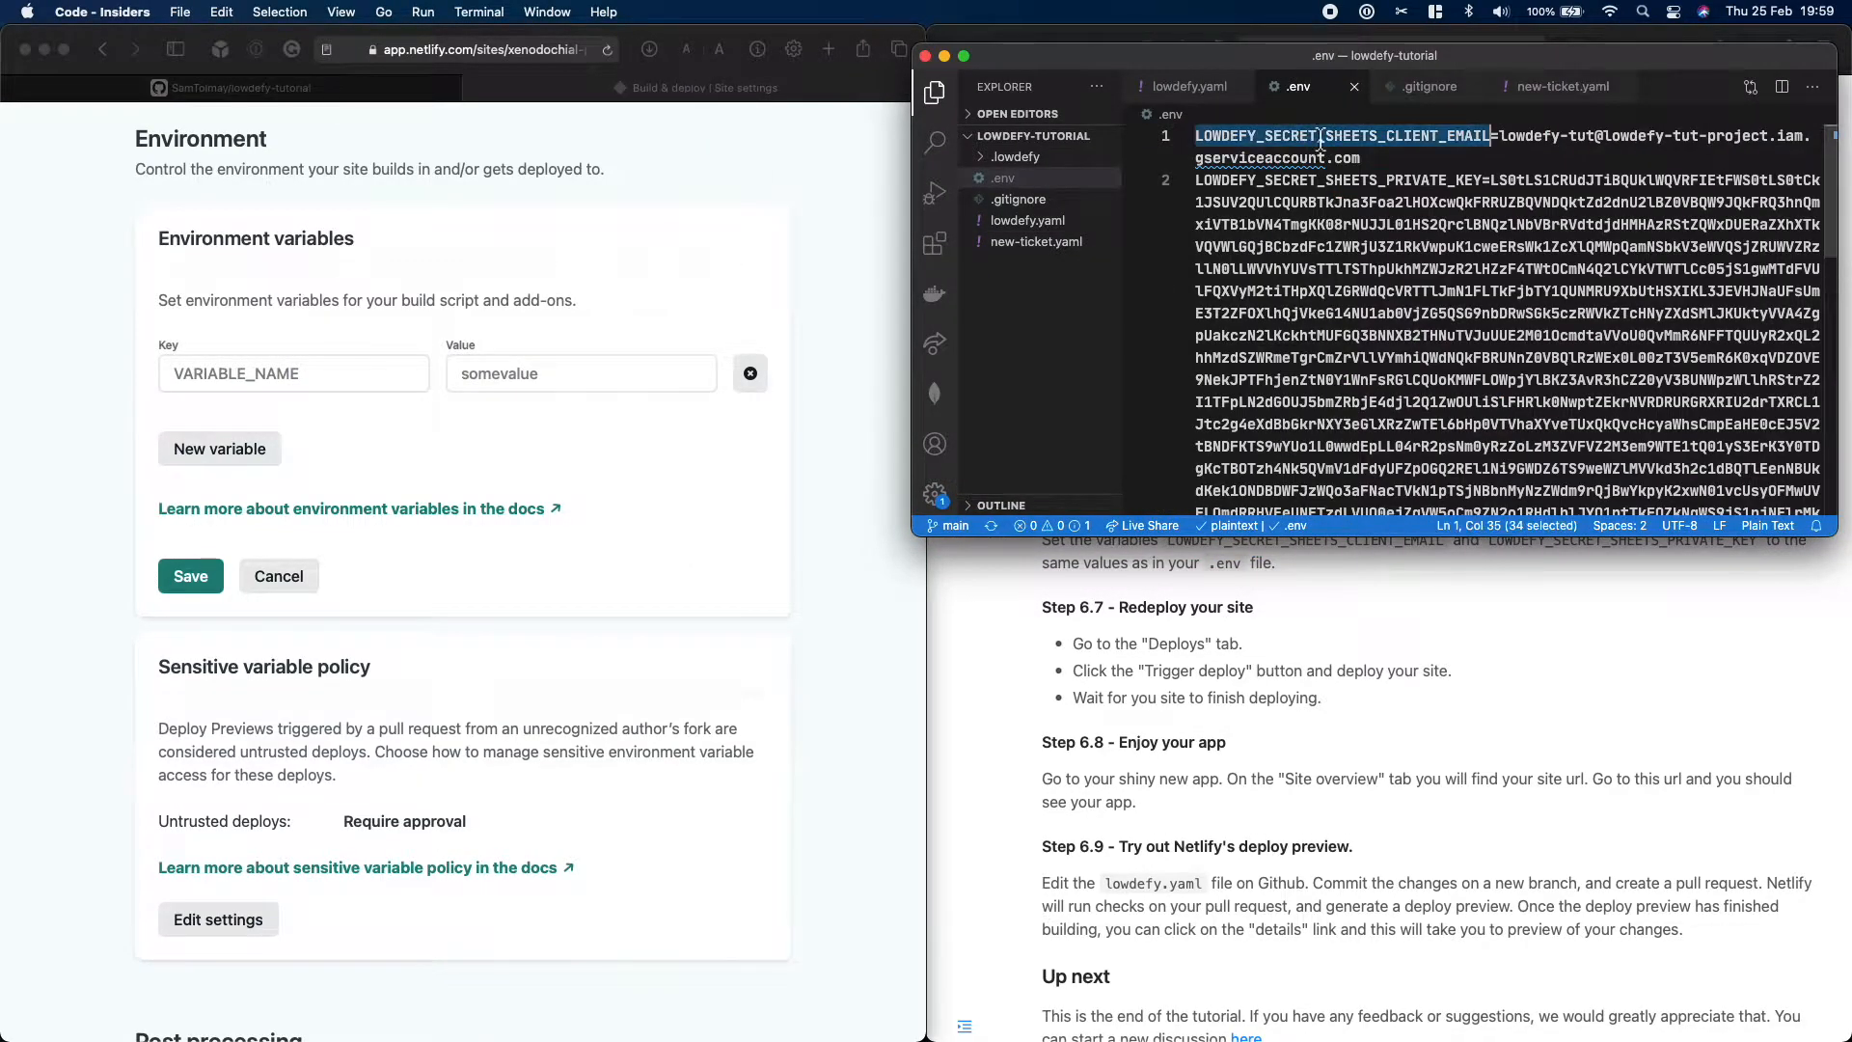
click(360, 373)
key(super+v)
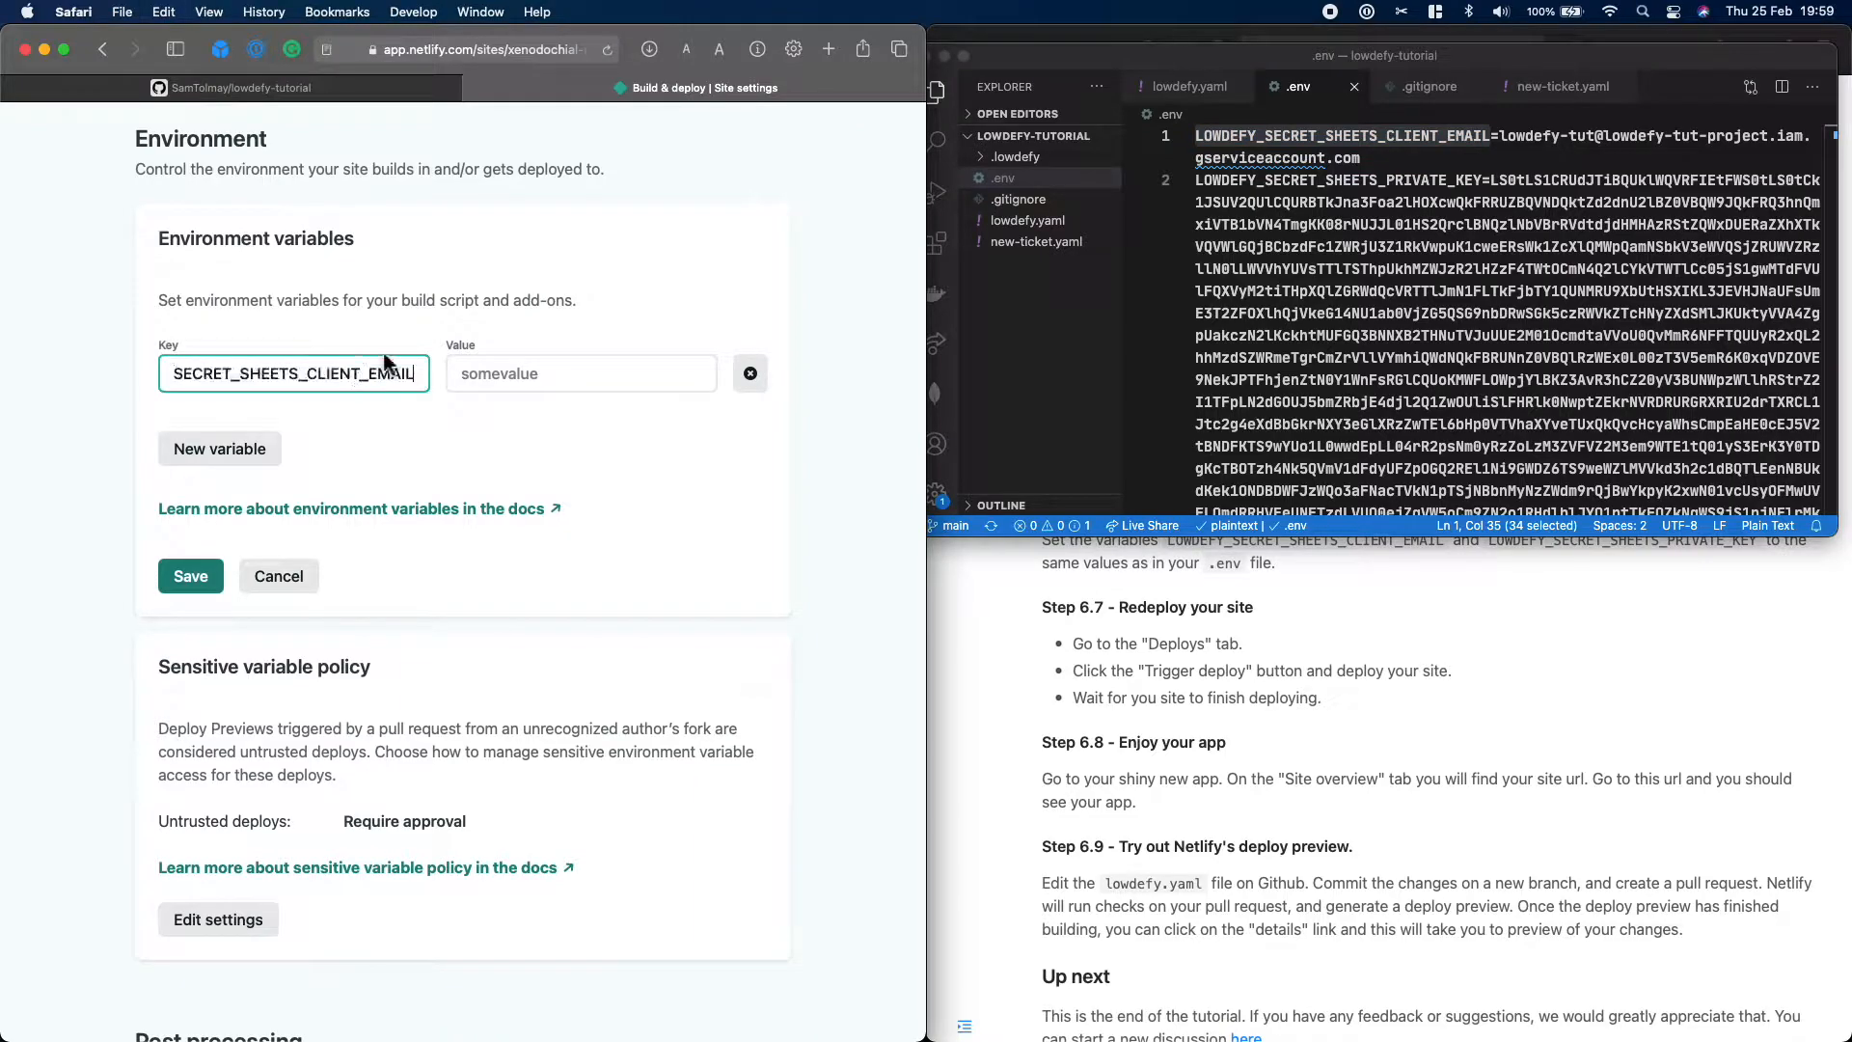
Fill in the first variable's value with the service account's client email copied from the .env file
click(1468, 186)
drag(1361, 157, 1502, 140)
key(super+c)
click(488, 372)
key(super+v)
Add a second environment variable with the key LOWDEFY_SECRET_SHEETS_PRIVATE_KEY, copied from the .env file
click(192, 467)
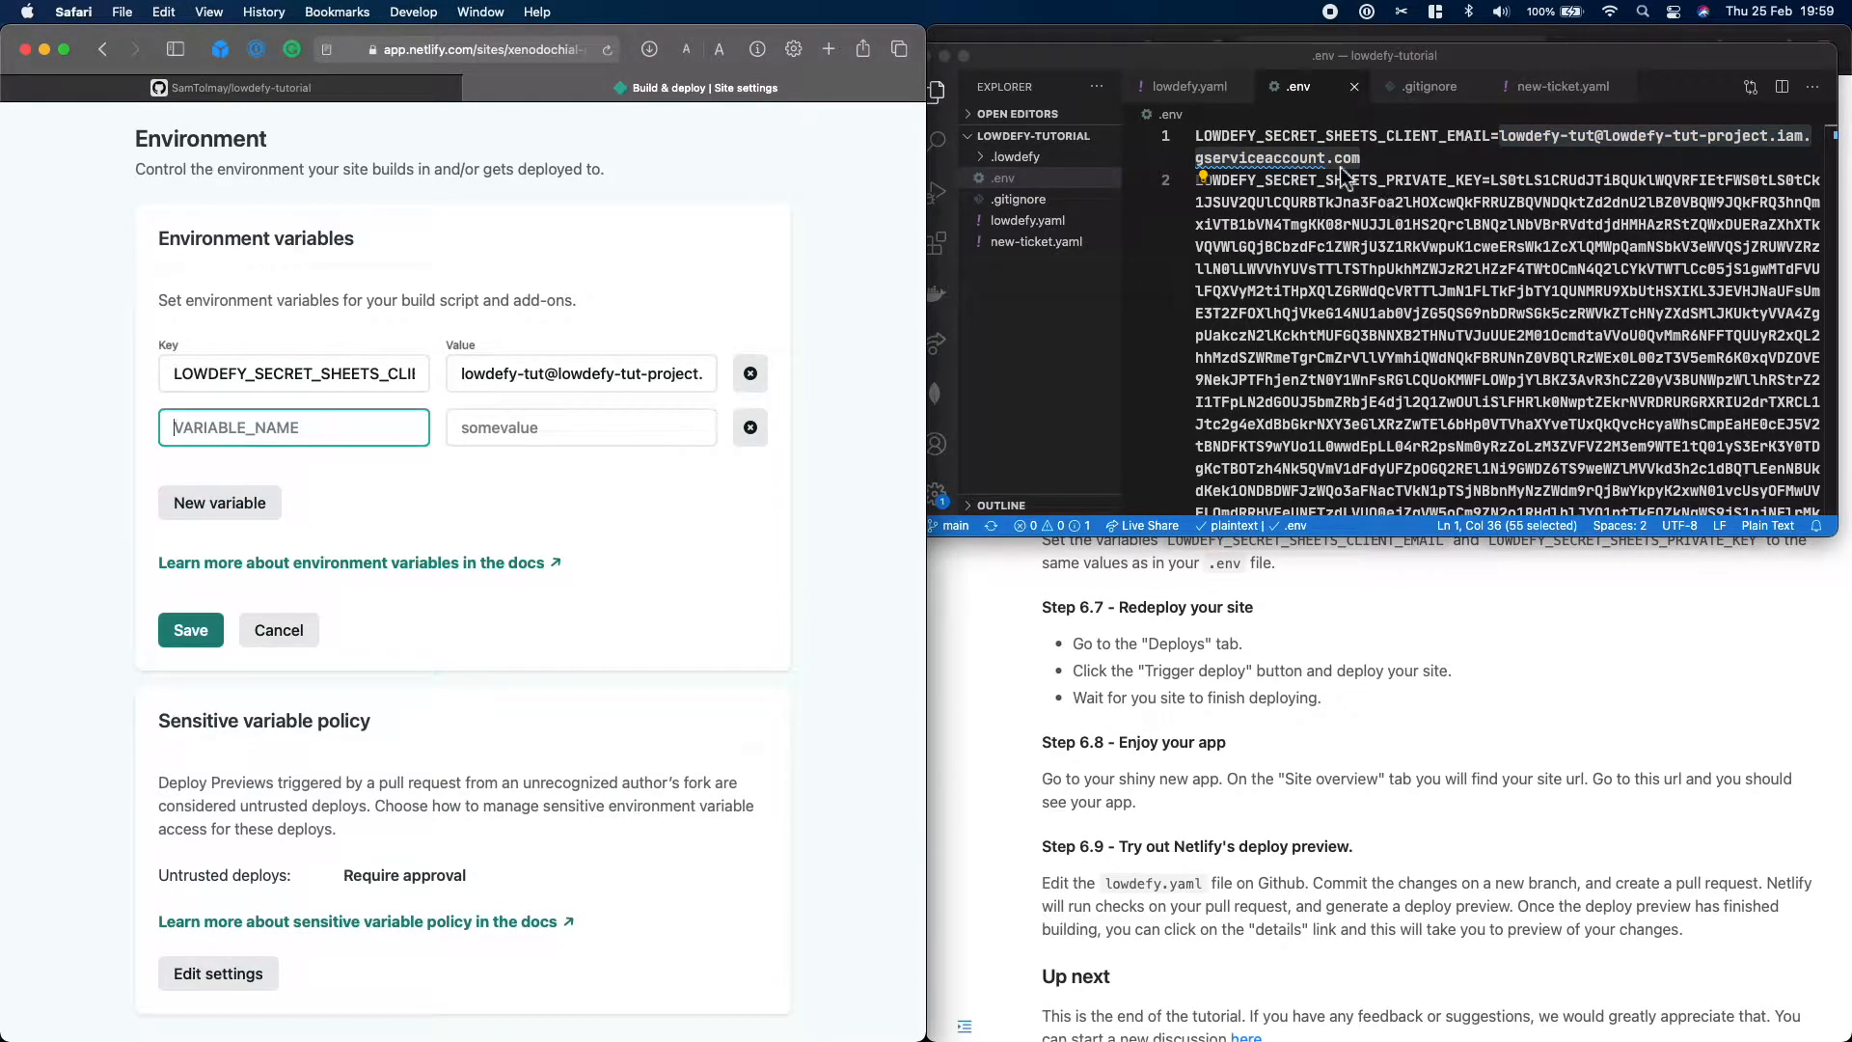
double_click(1345, 177)
key(super+c)
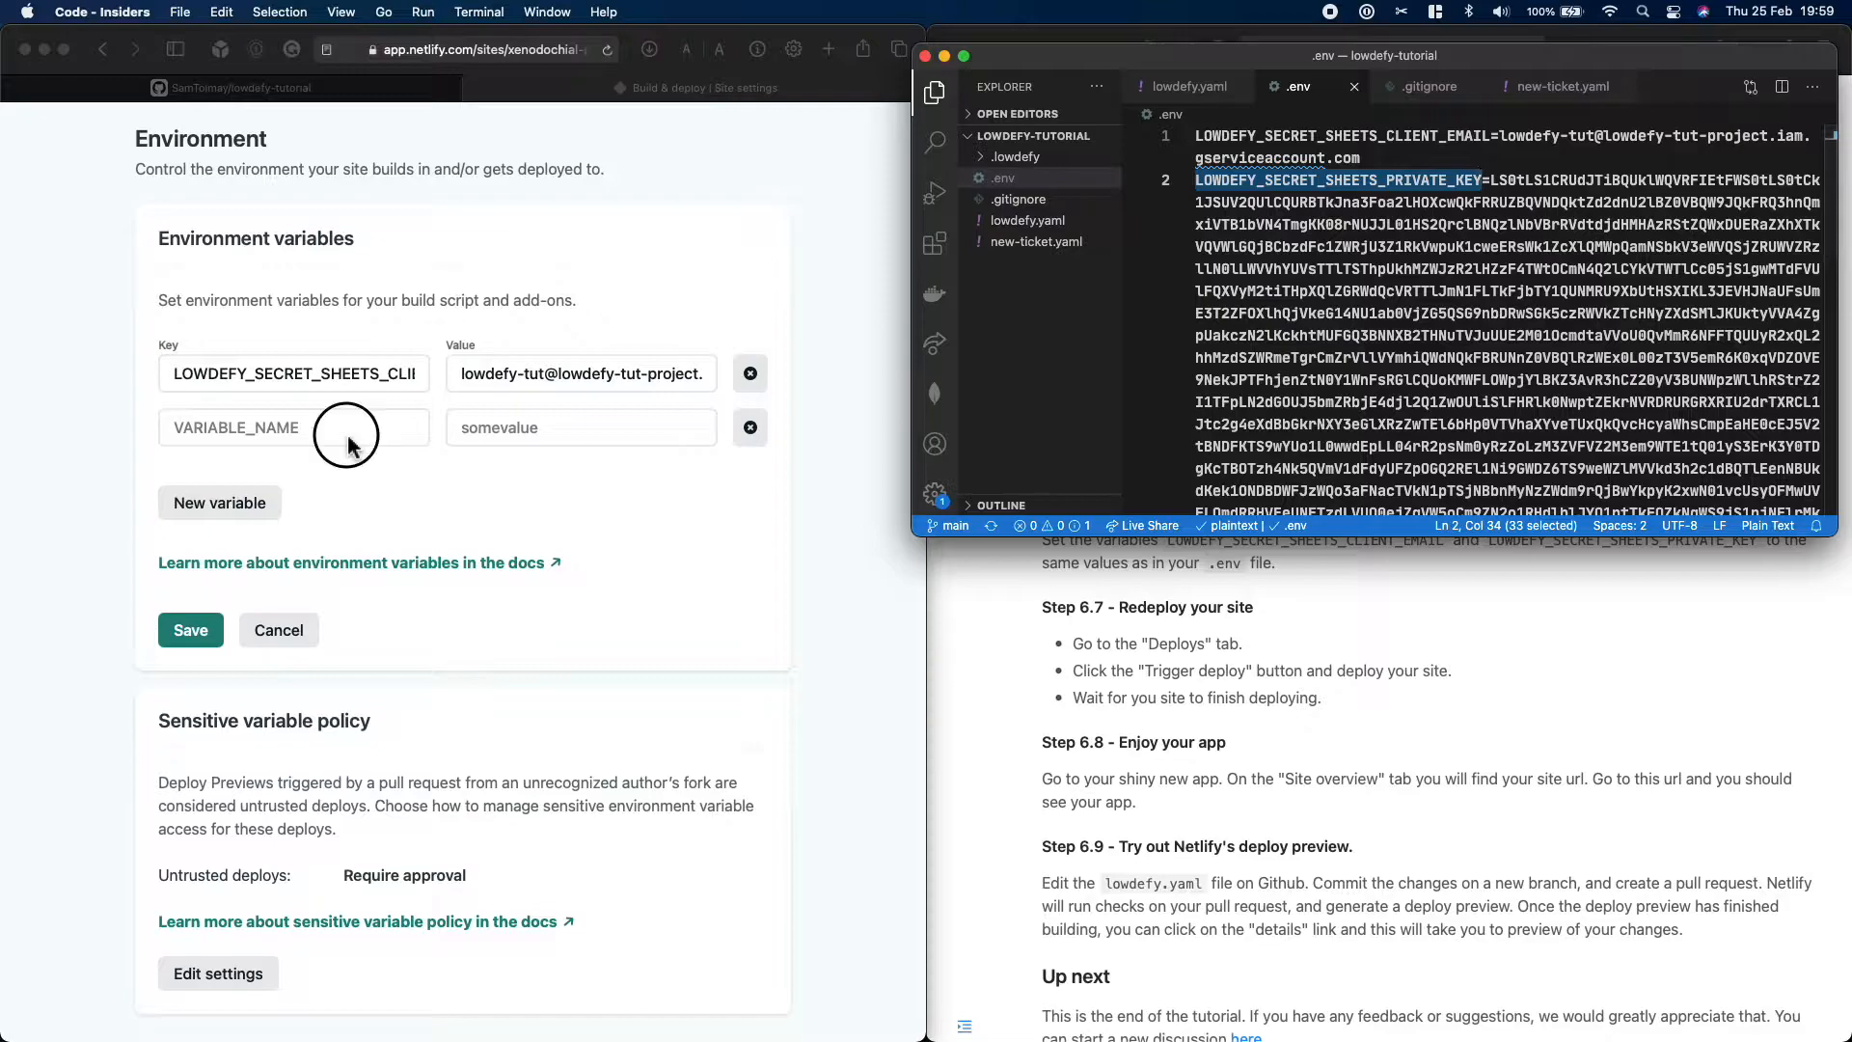
click(350, 427)
key(super+v)
Paste the full private key from the .env file as the second variable's value and save the environment variables
scroll(1440, 354, down, 3)
scroll(1441, 354, down, 5)
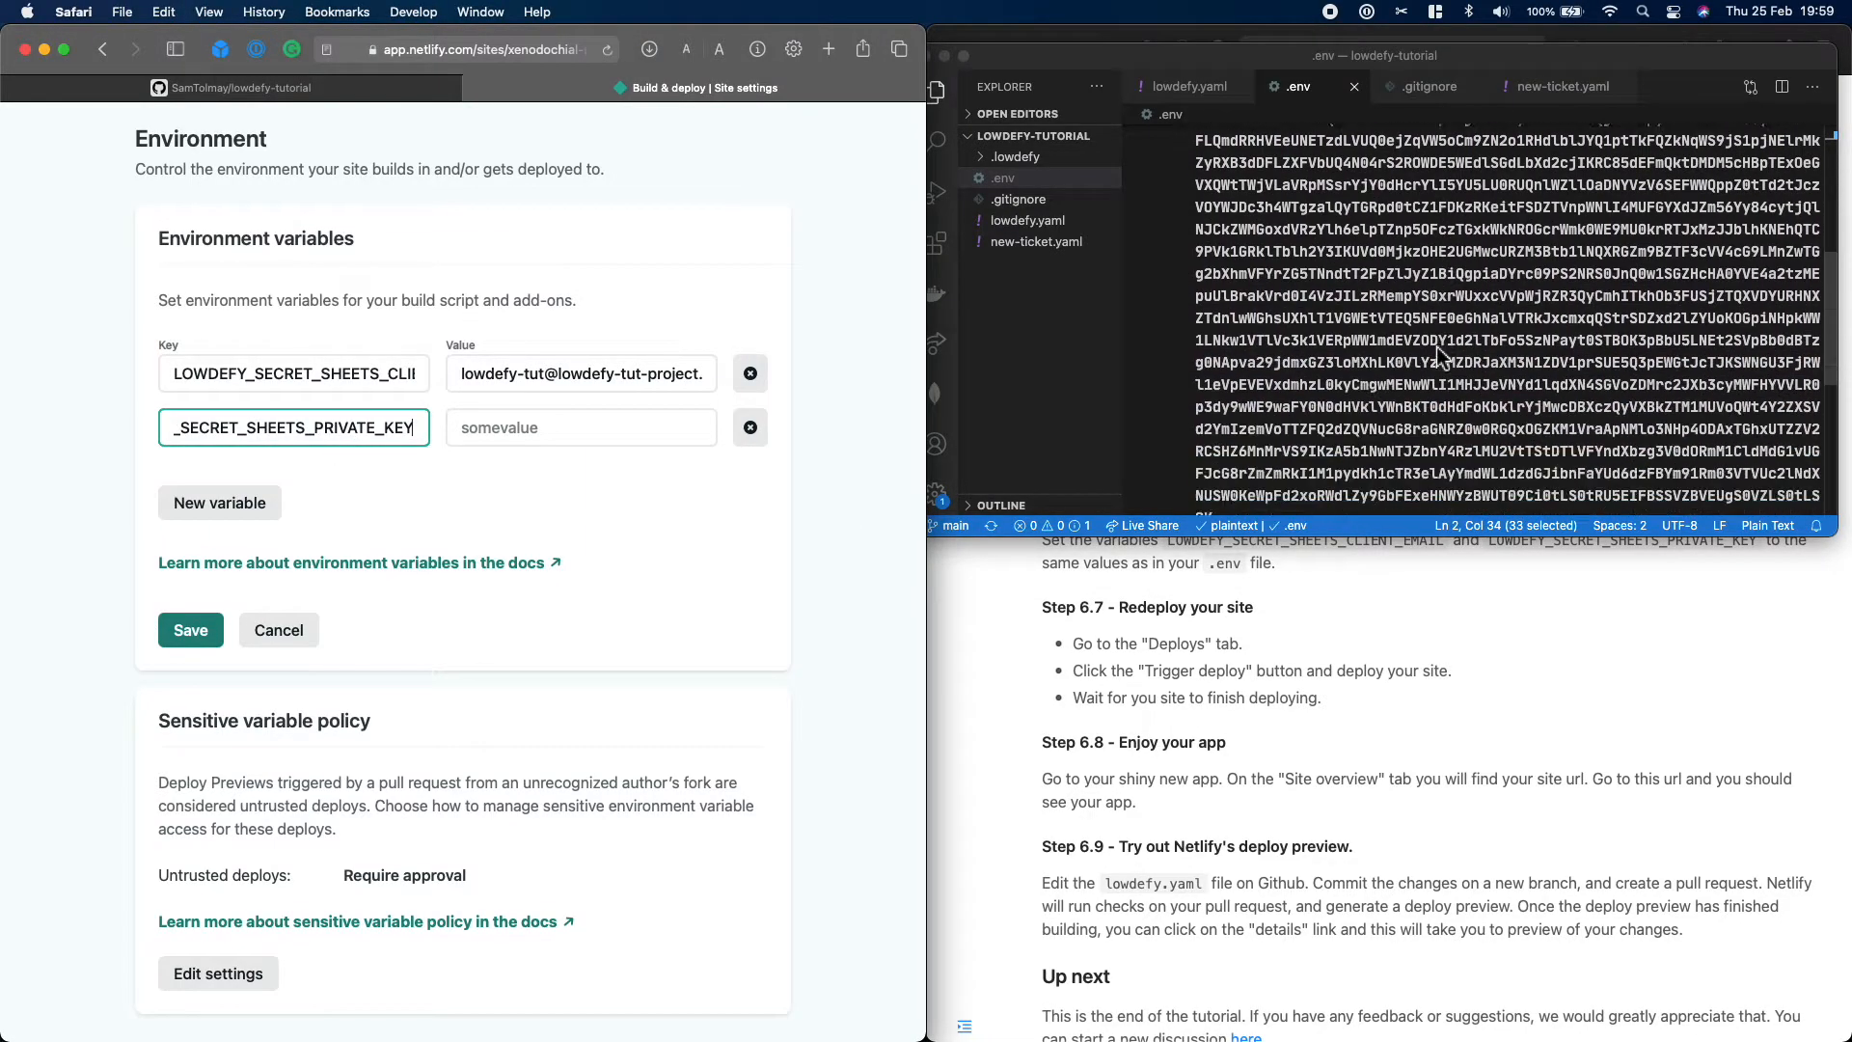
double_click(1269, 303)
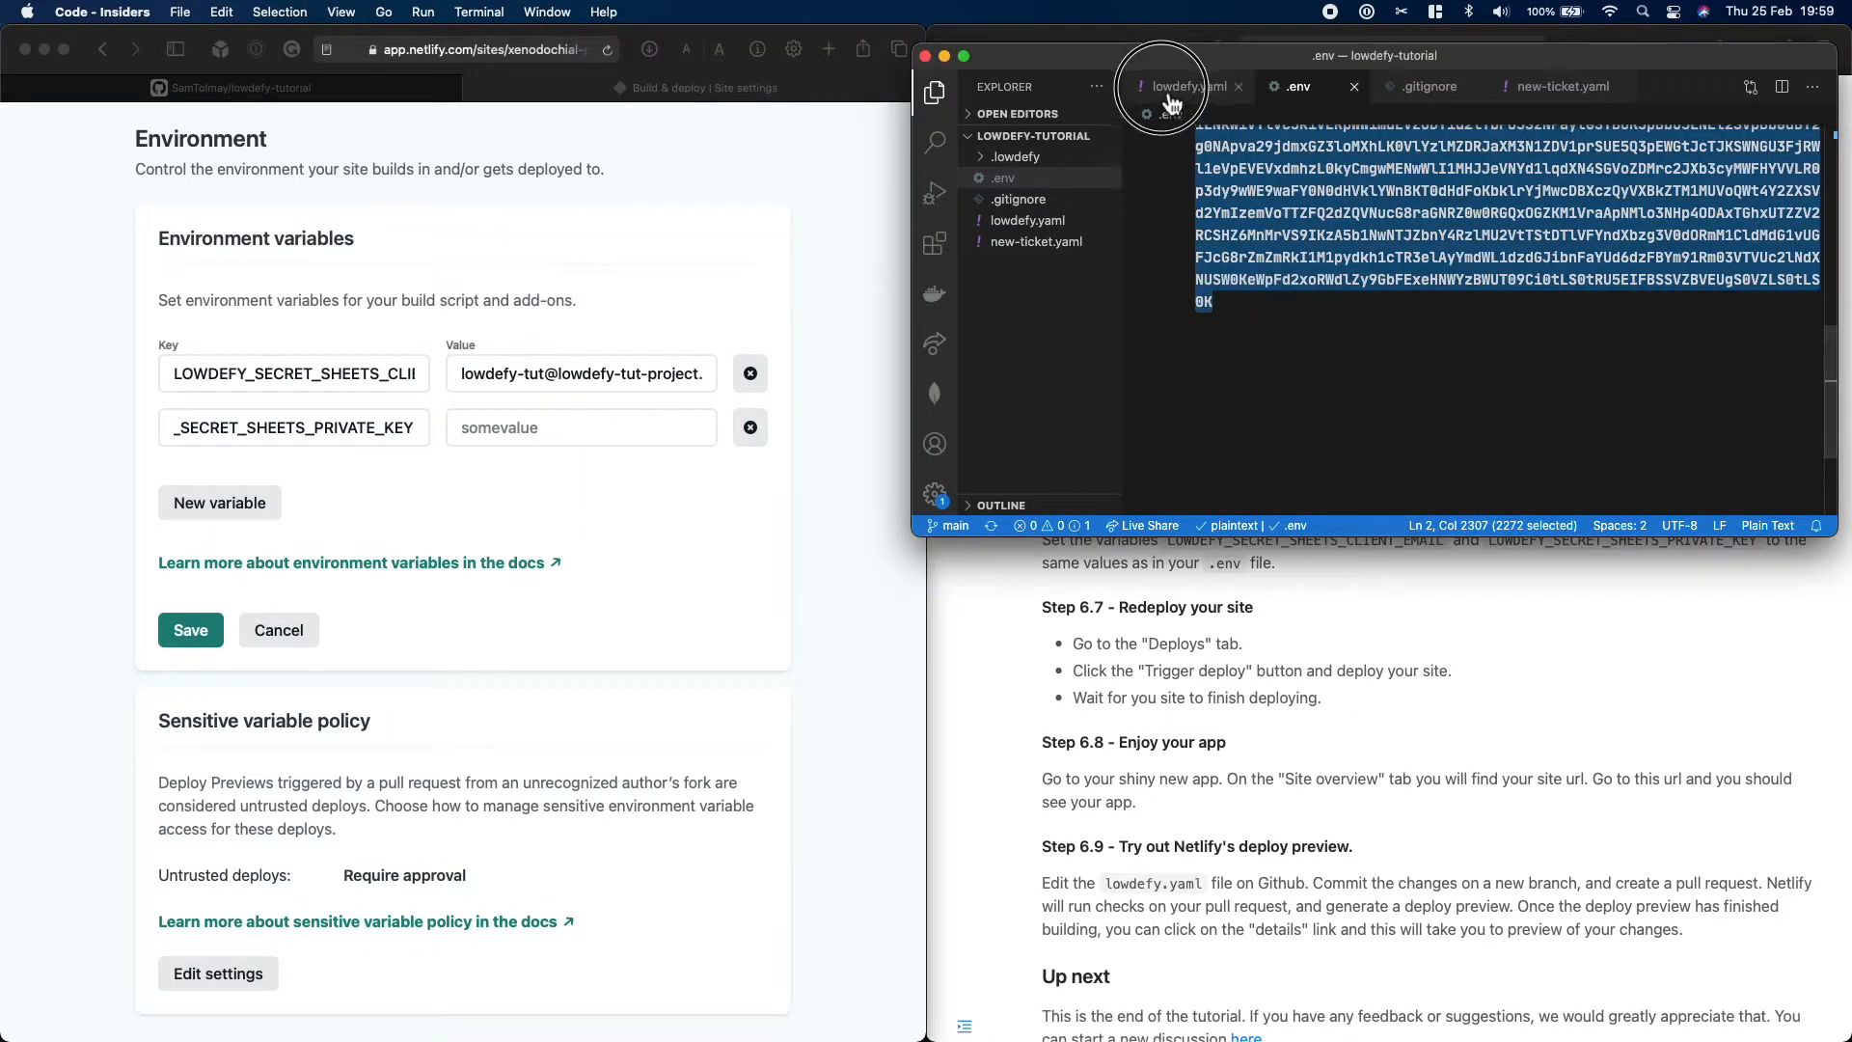
click(1283, 352)
scroll(1286, 356, up, 5)
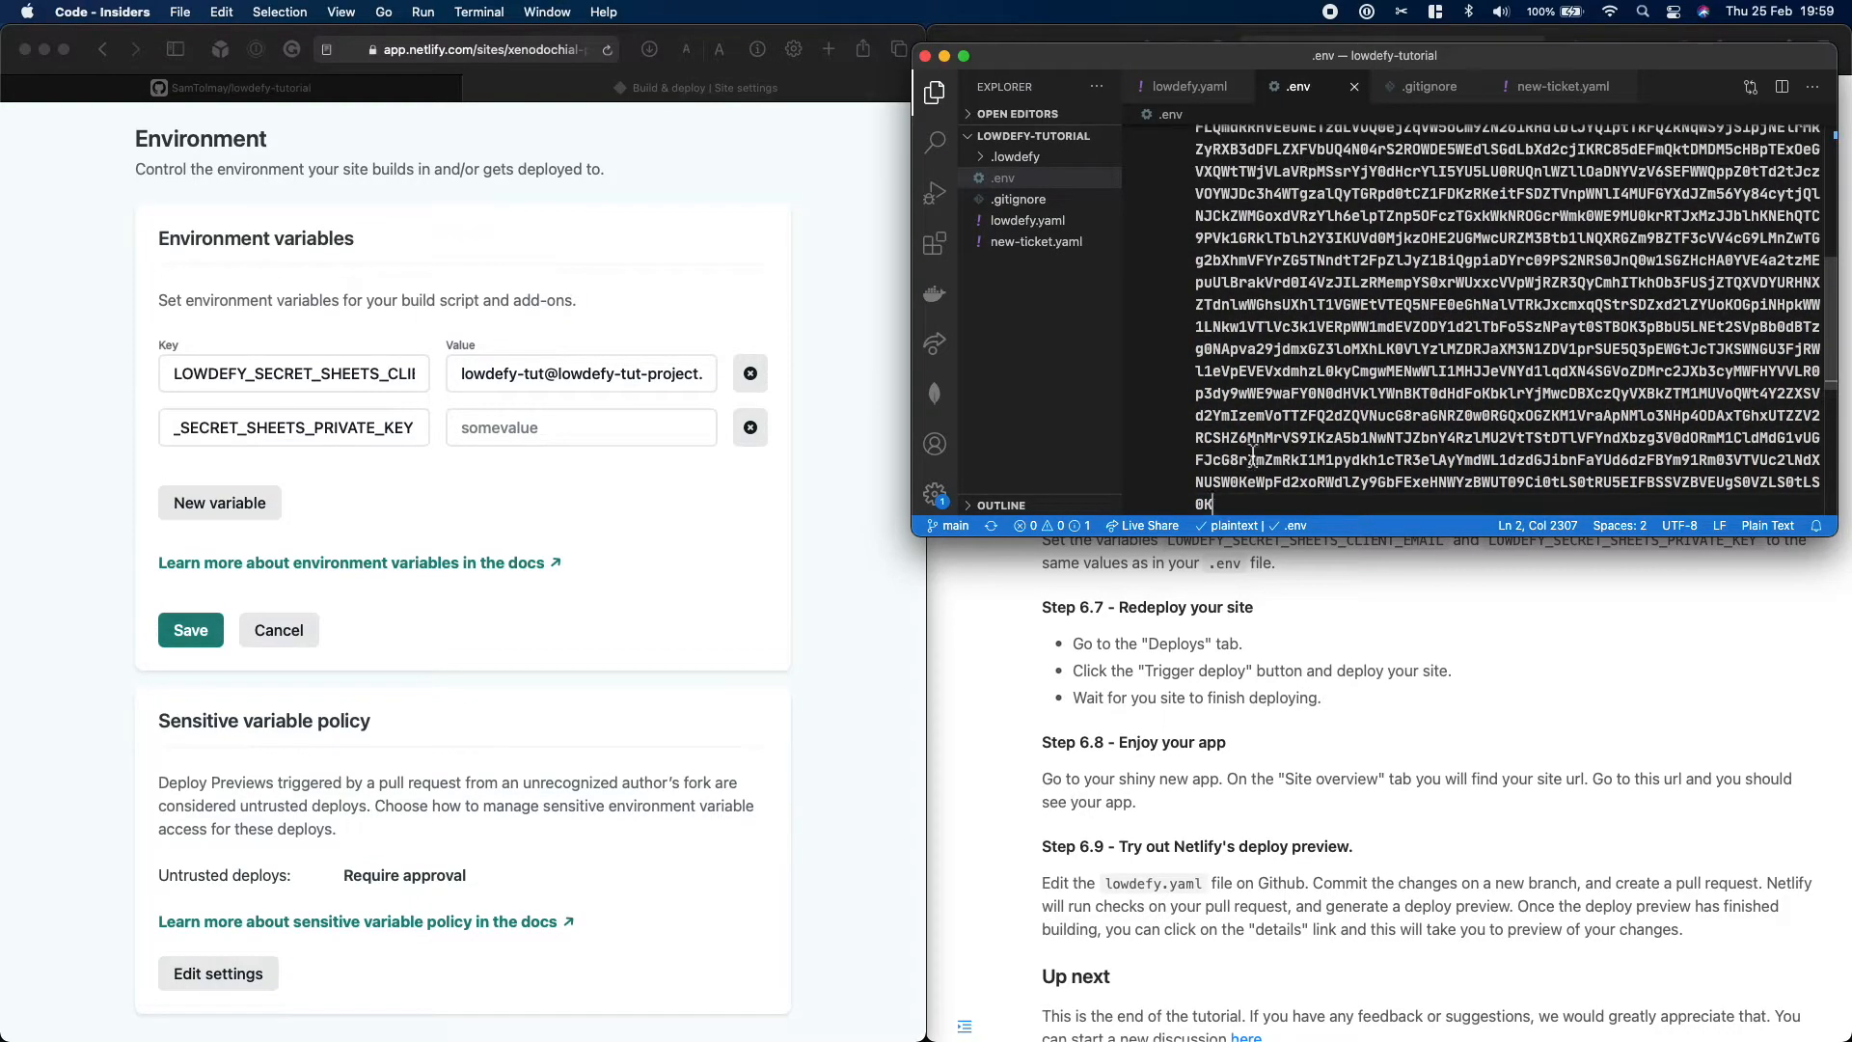
drag(1238, 508, 1493, 183)
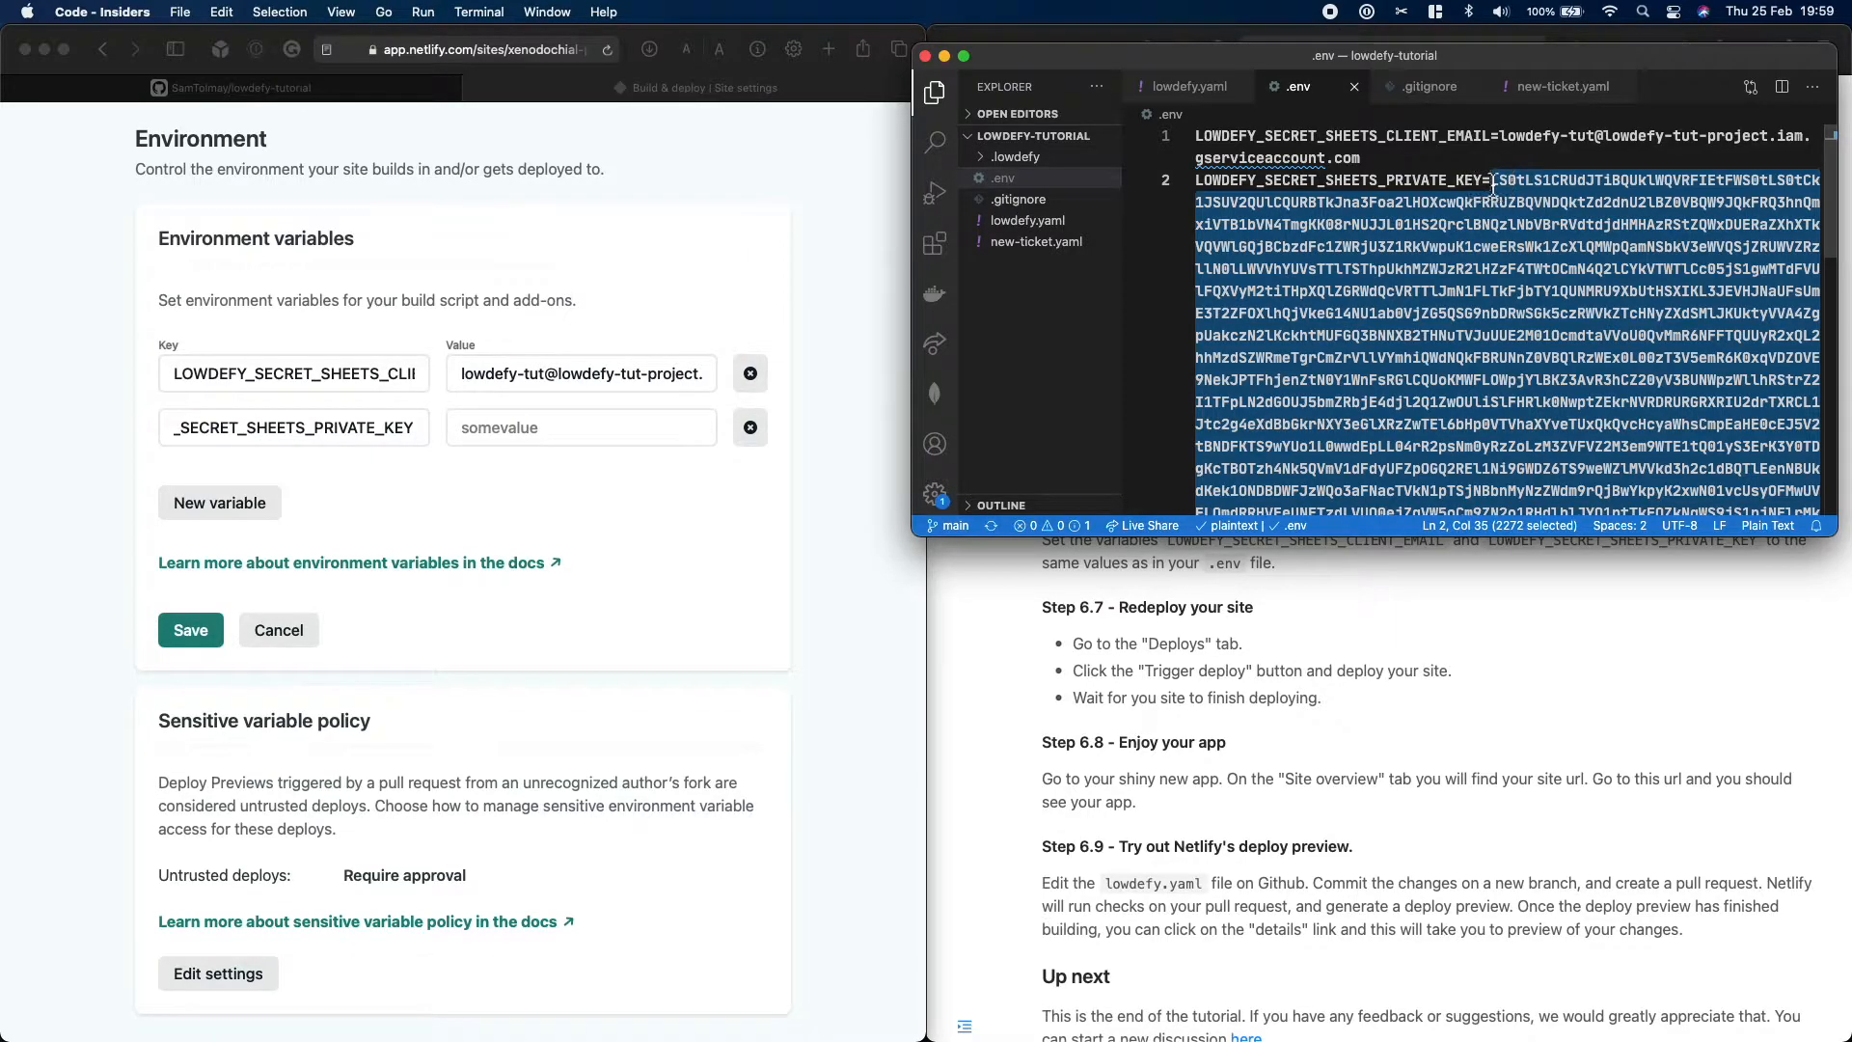
click(553, 450)
click(547, 435)
key(super+v)
click(192, 632)
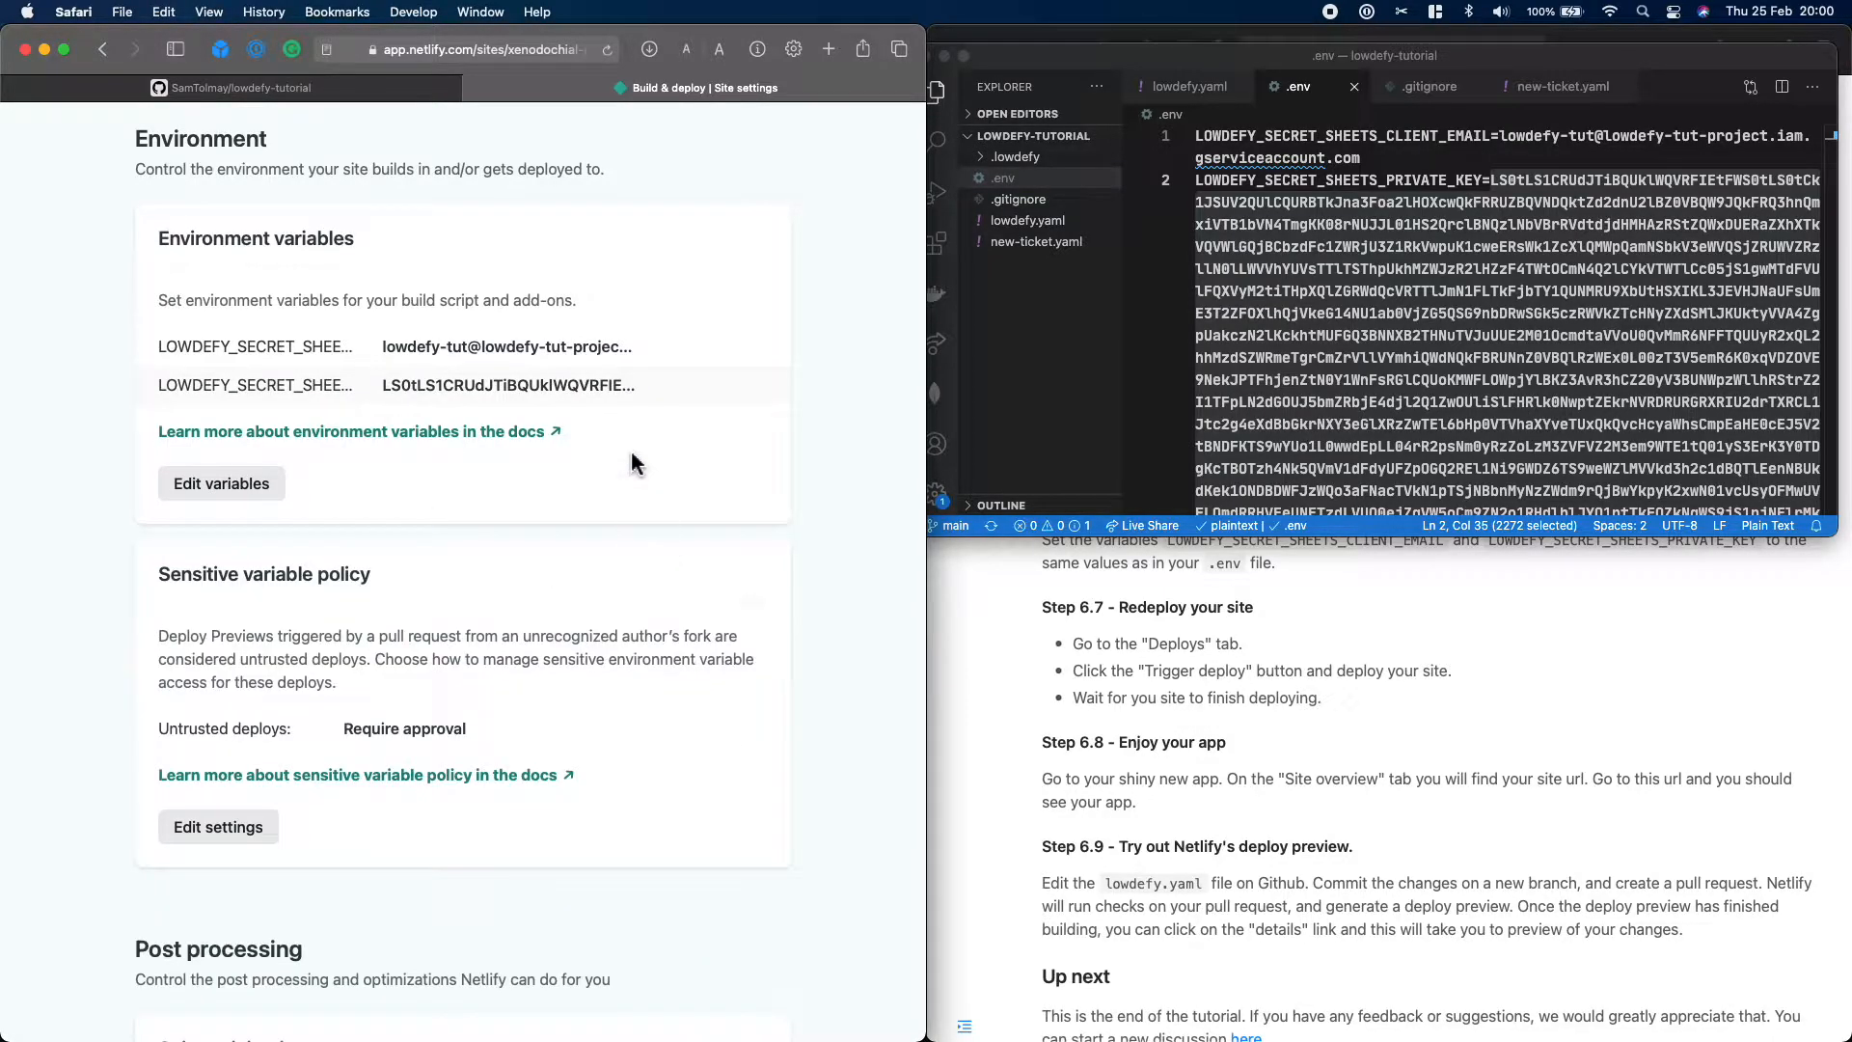
Trigger a new deploy of the site from its Deploys page
scroll(644, 494, up, 15)
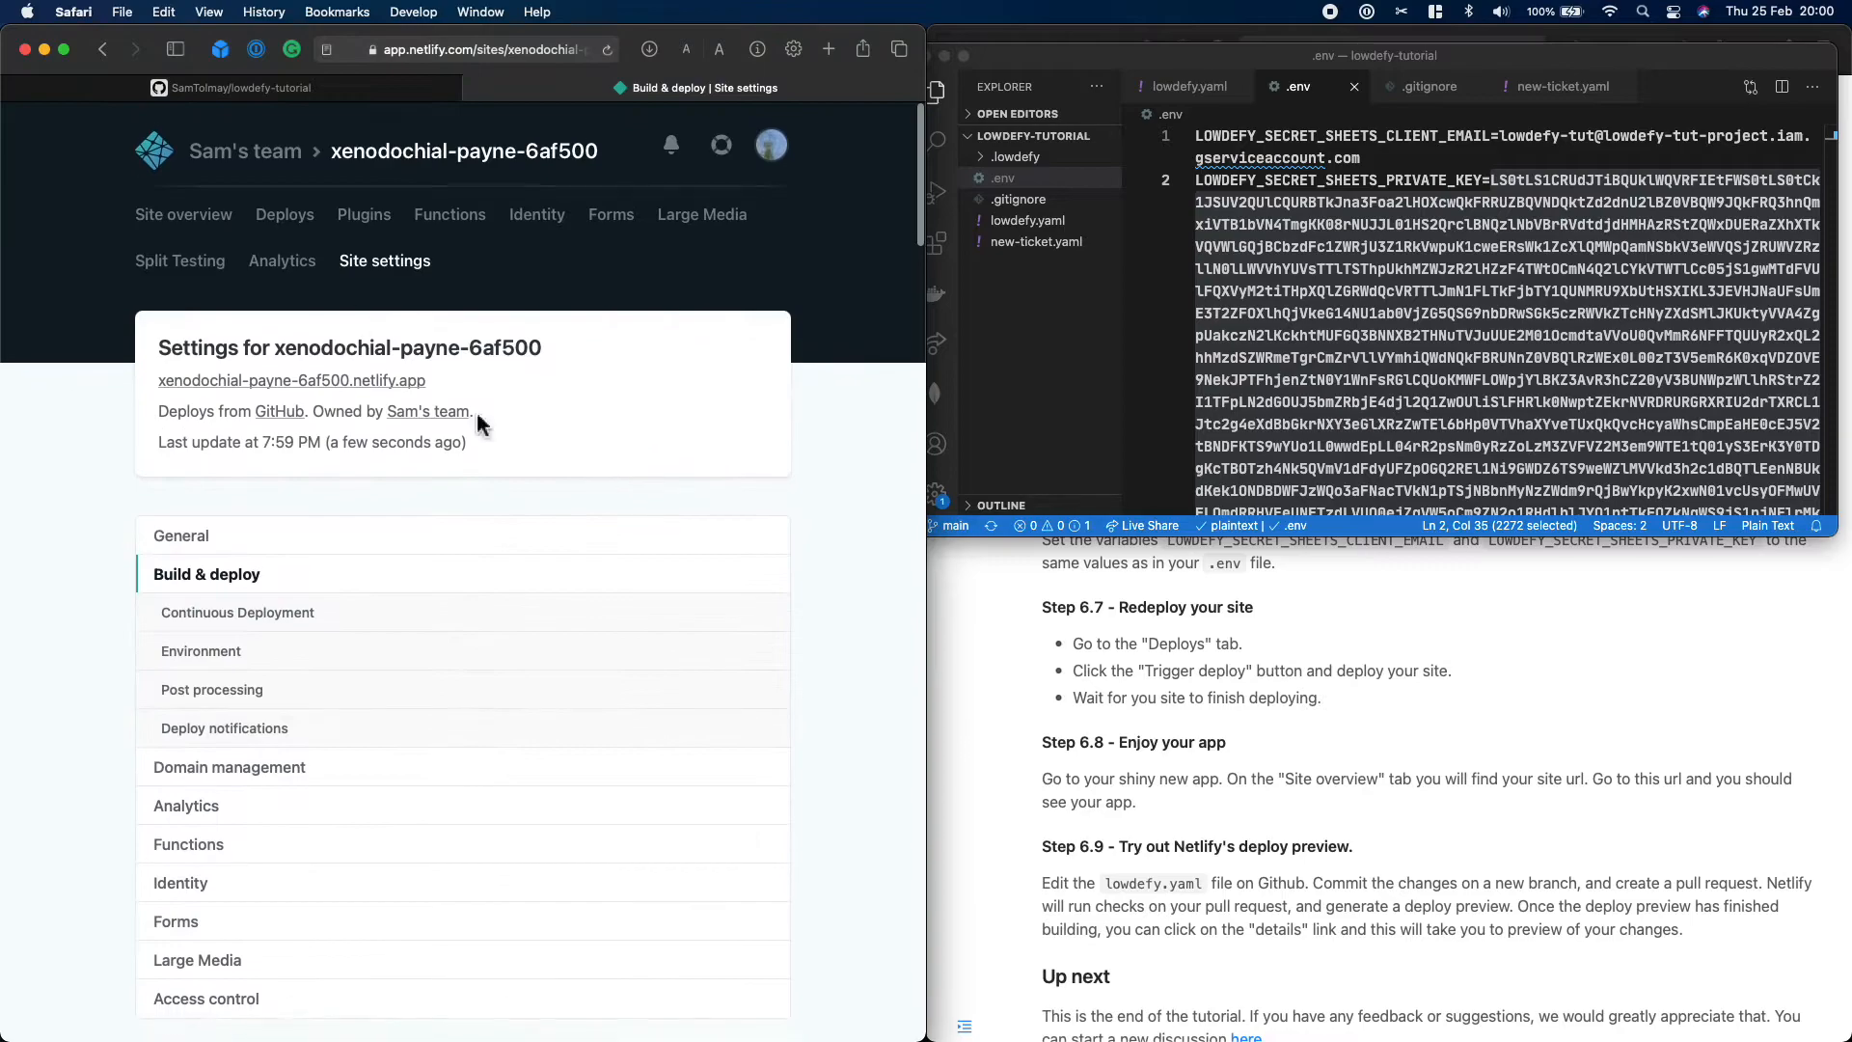
click(286, 210)
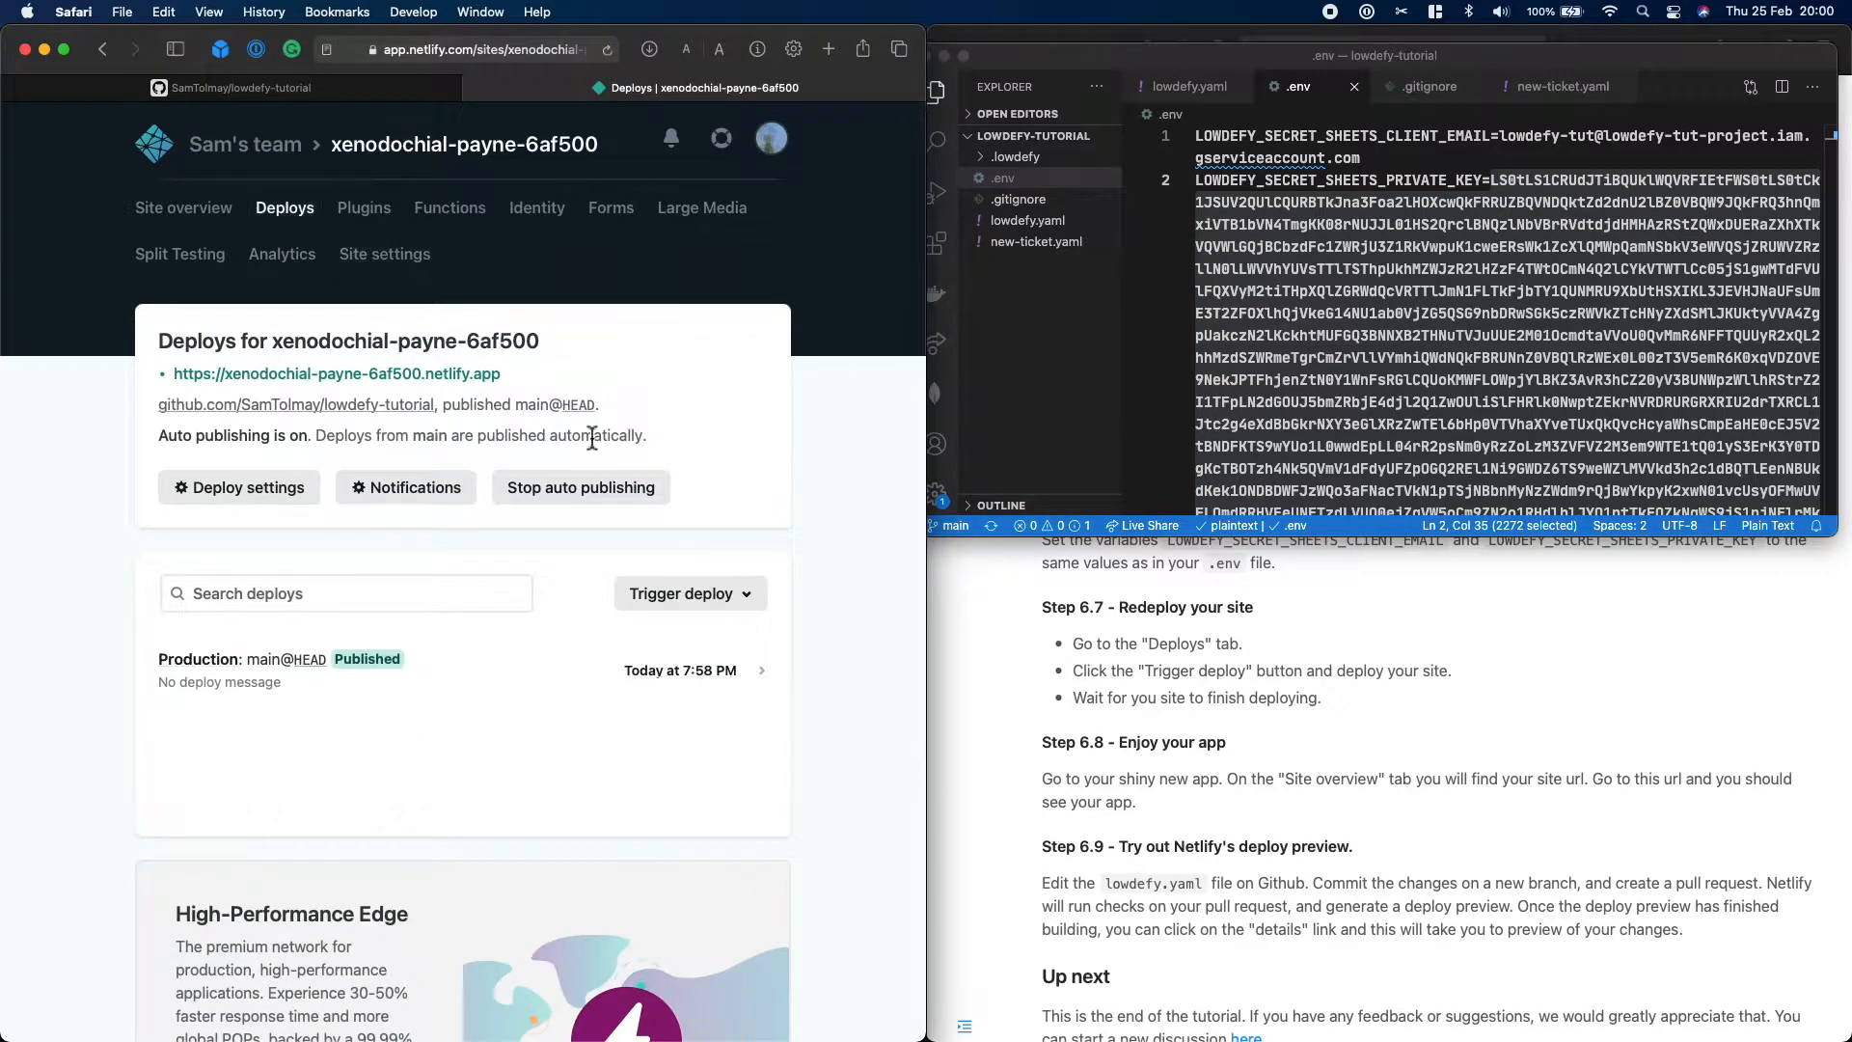
click(676, 595)
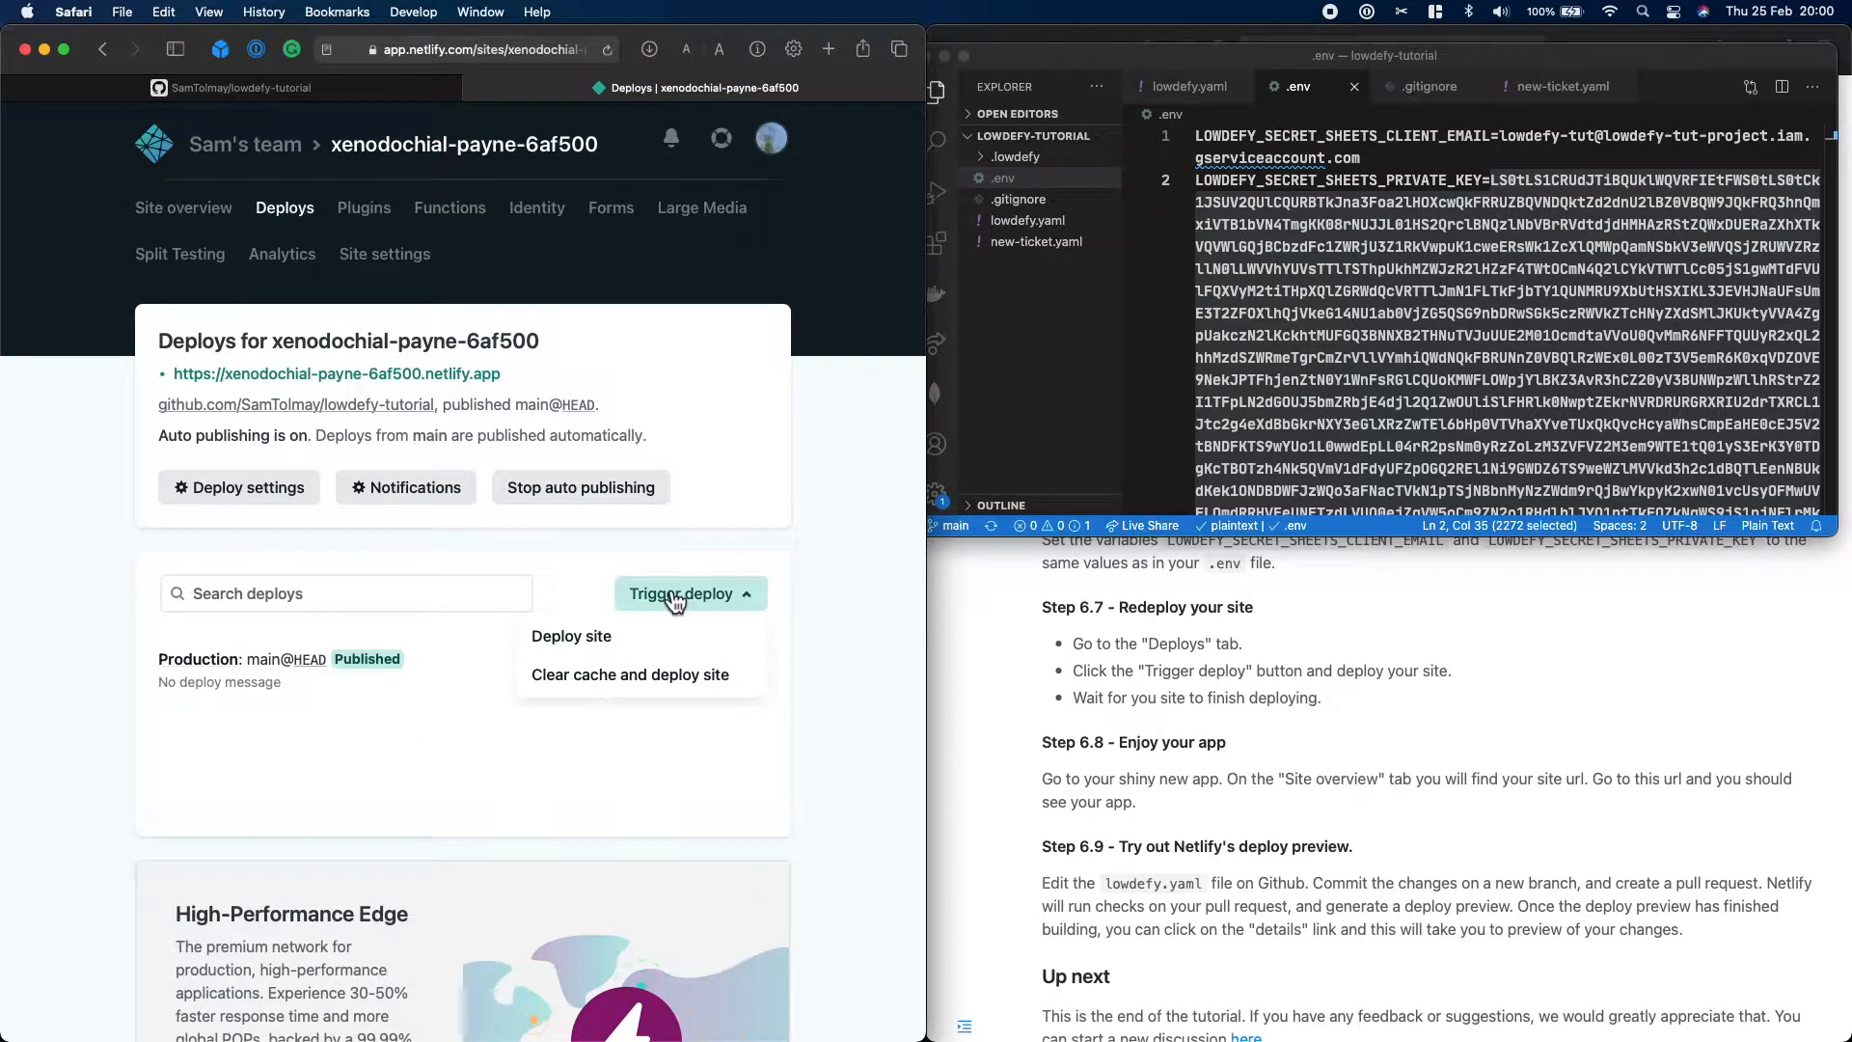
click(598, 656)
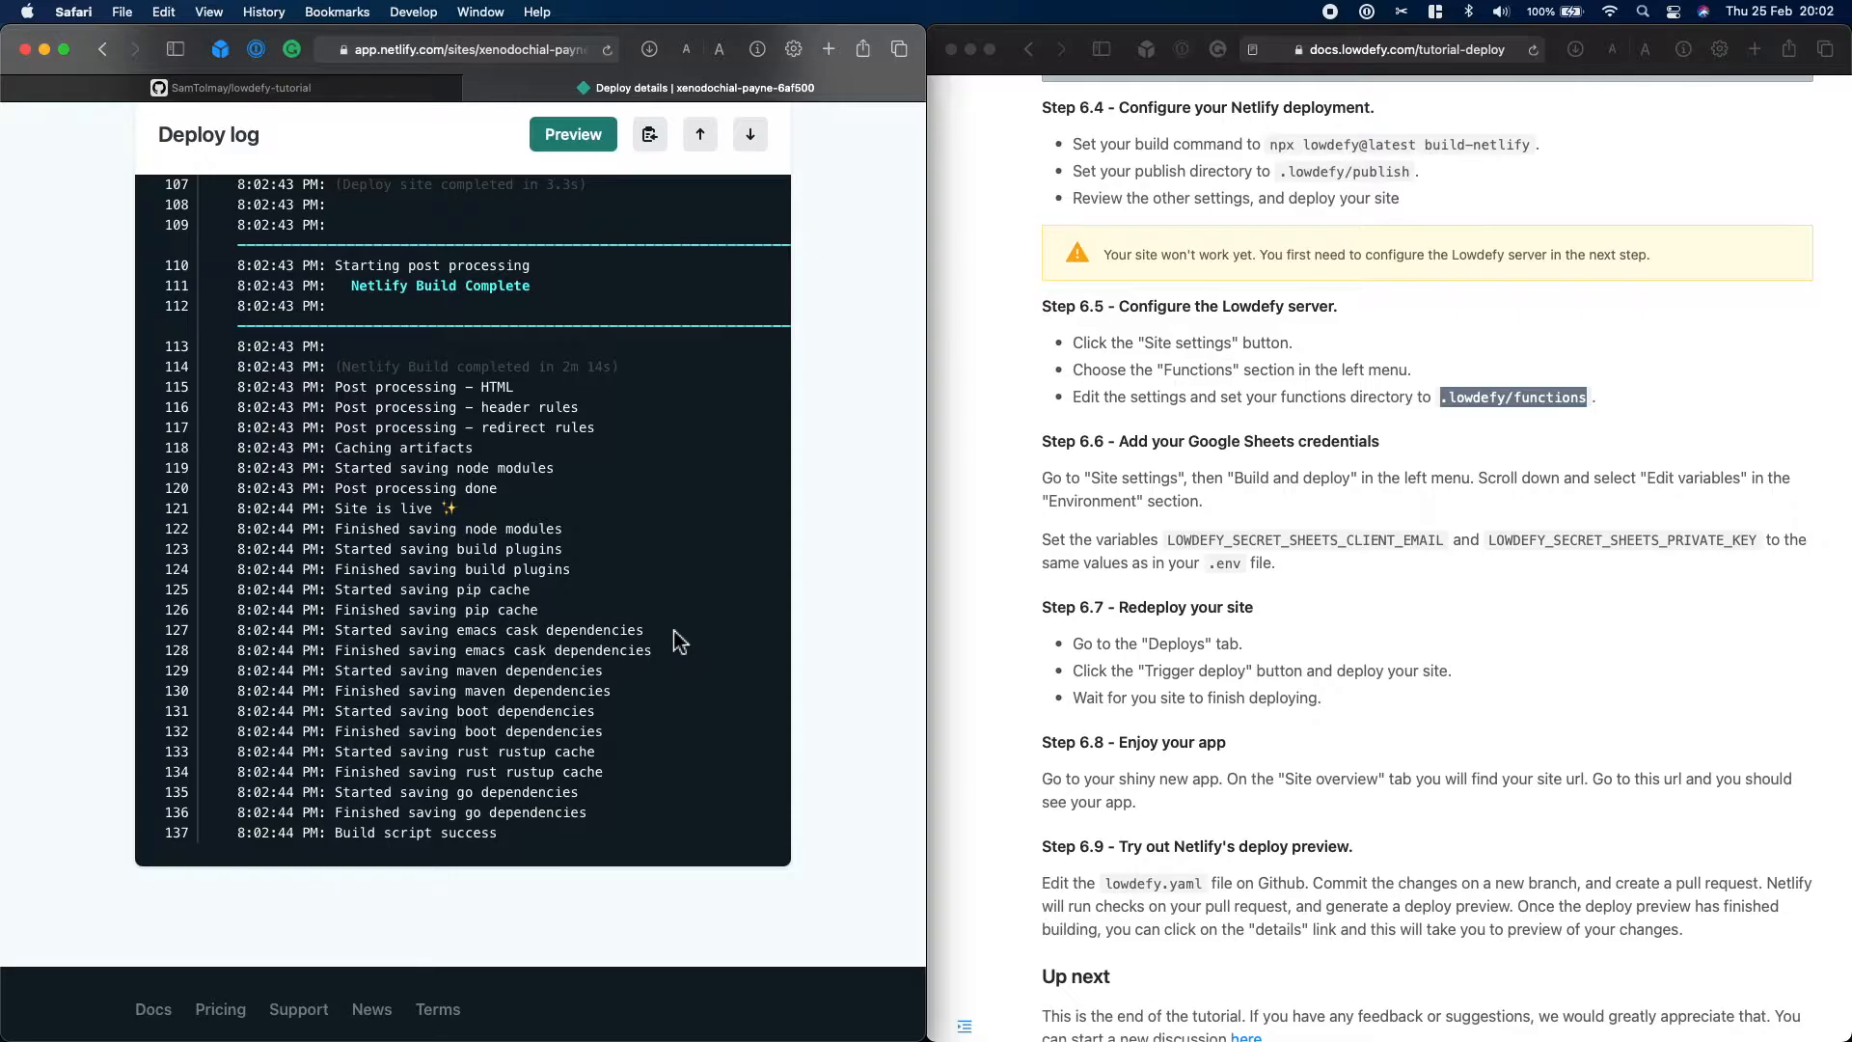
Return to the site's list of deploys and view the live site in a new browser tab
scroll(666, 478, up, 20)
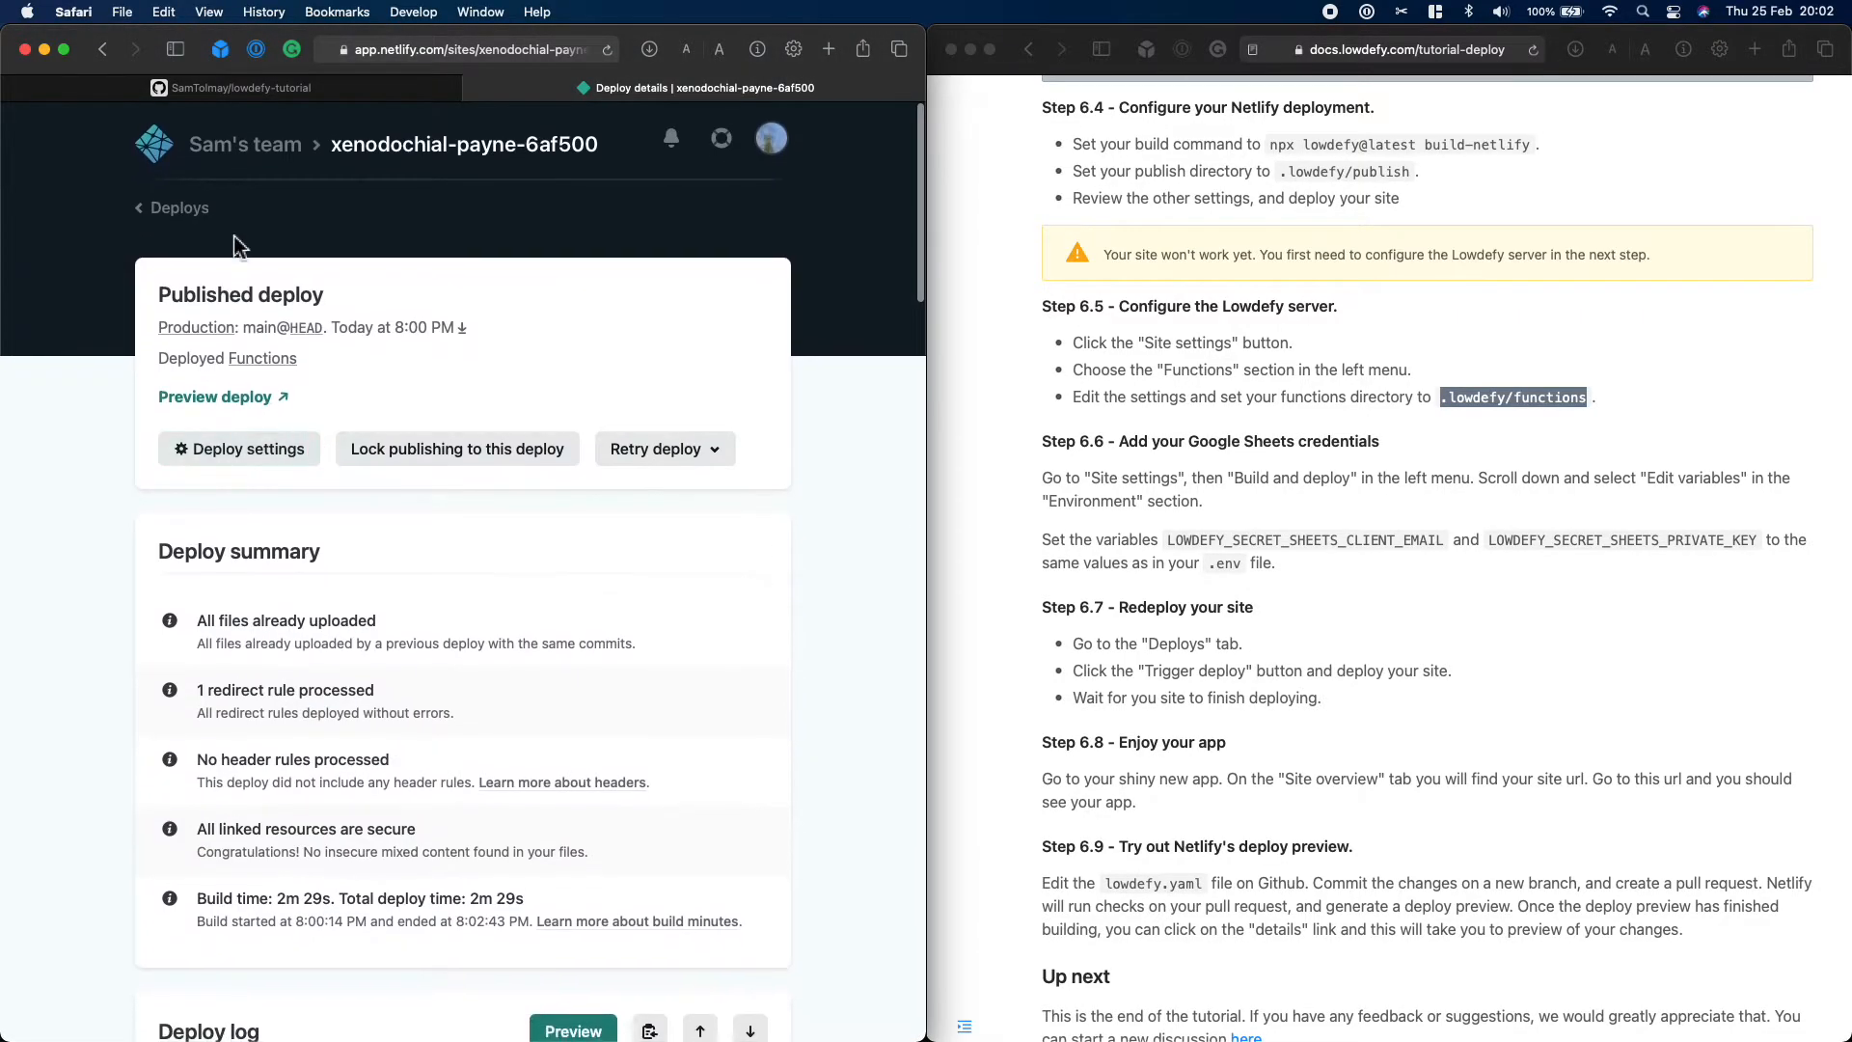
click(172, 208)
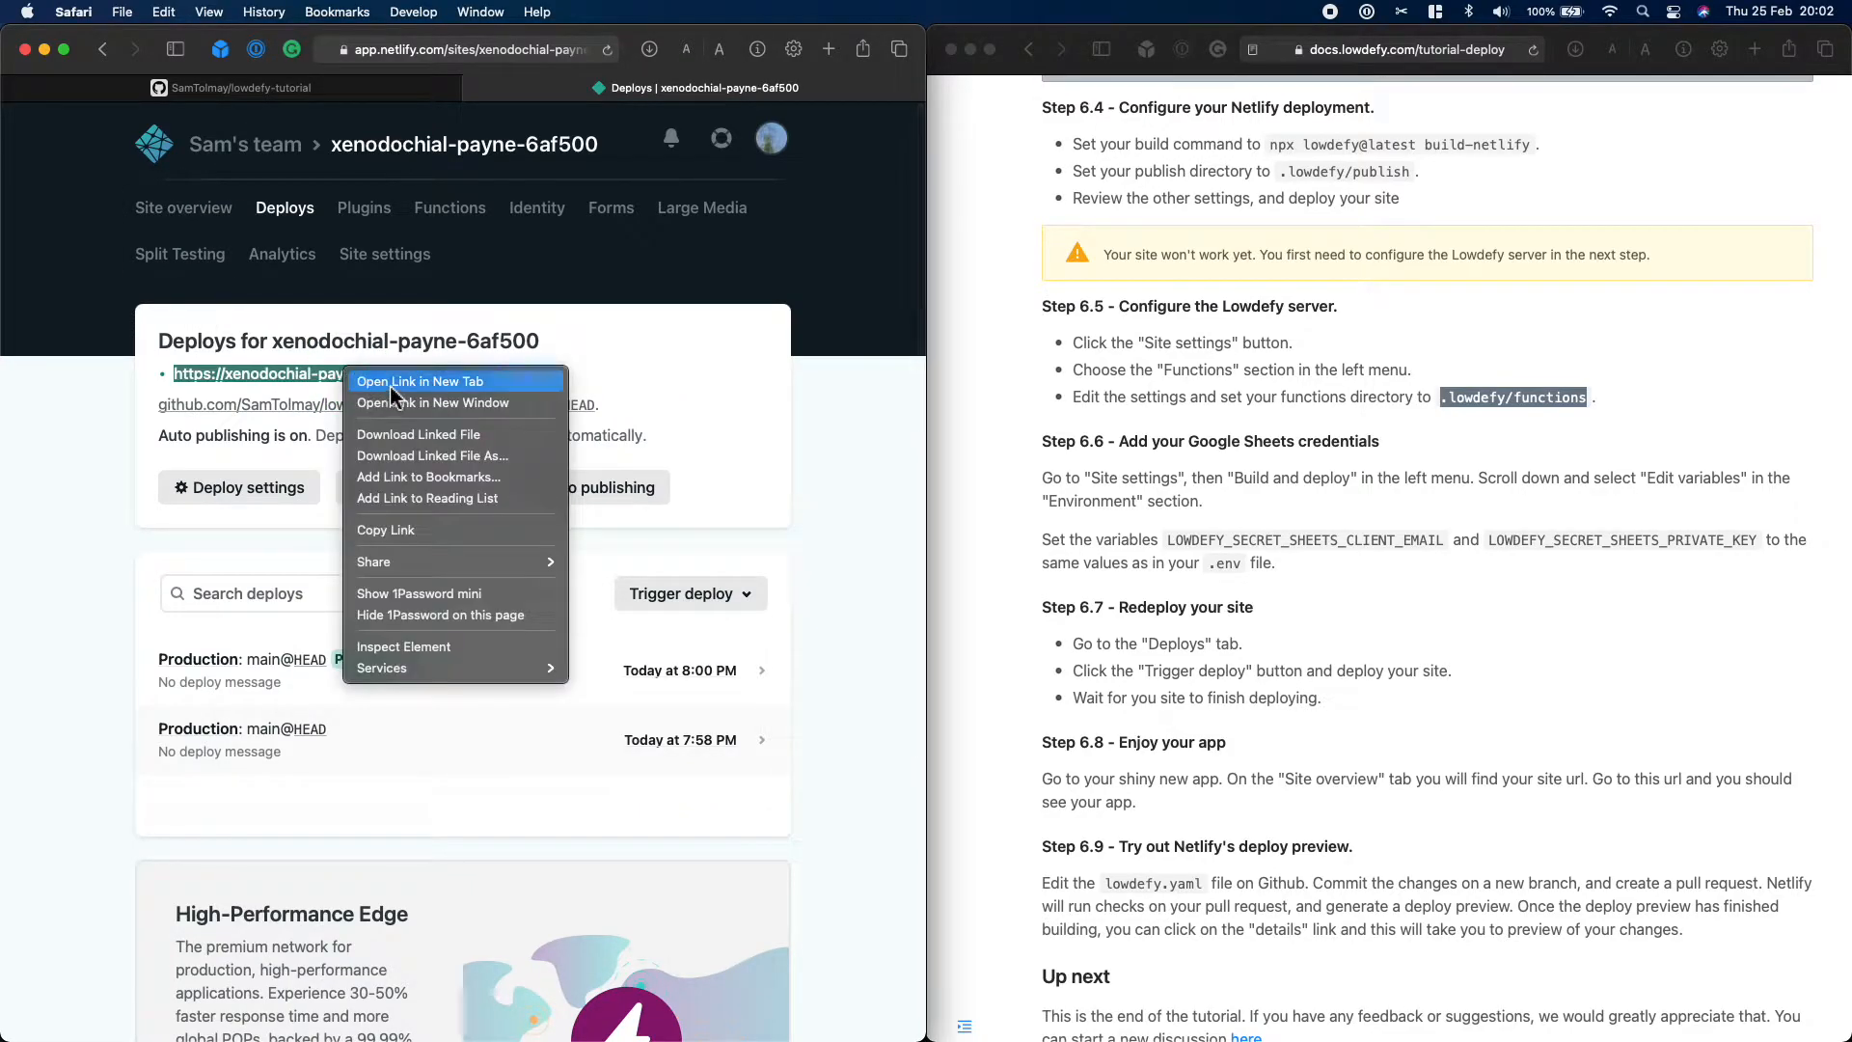
click(390, 382)
click(726, 88)
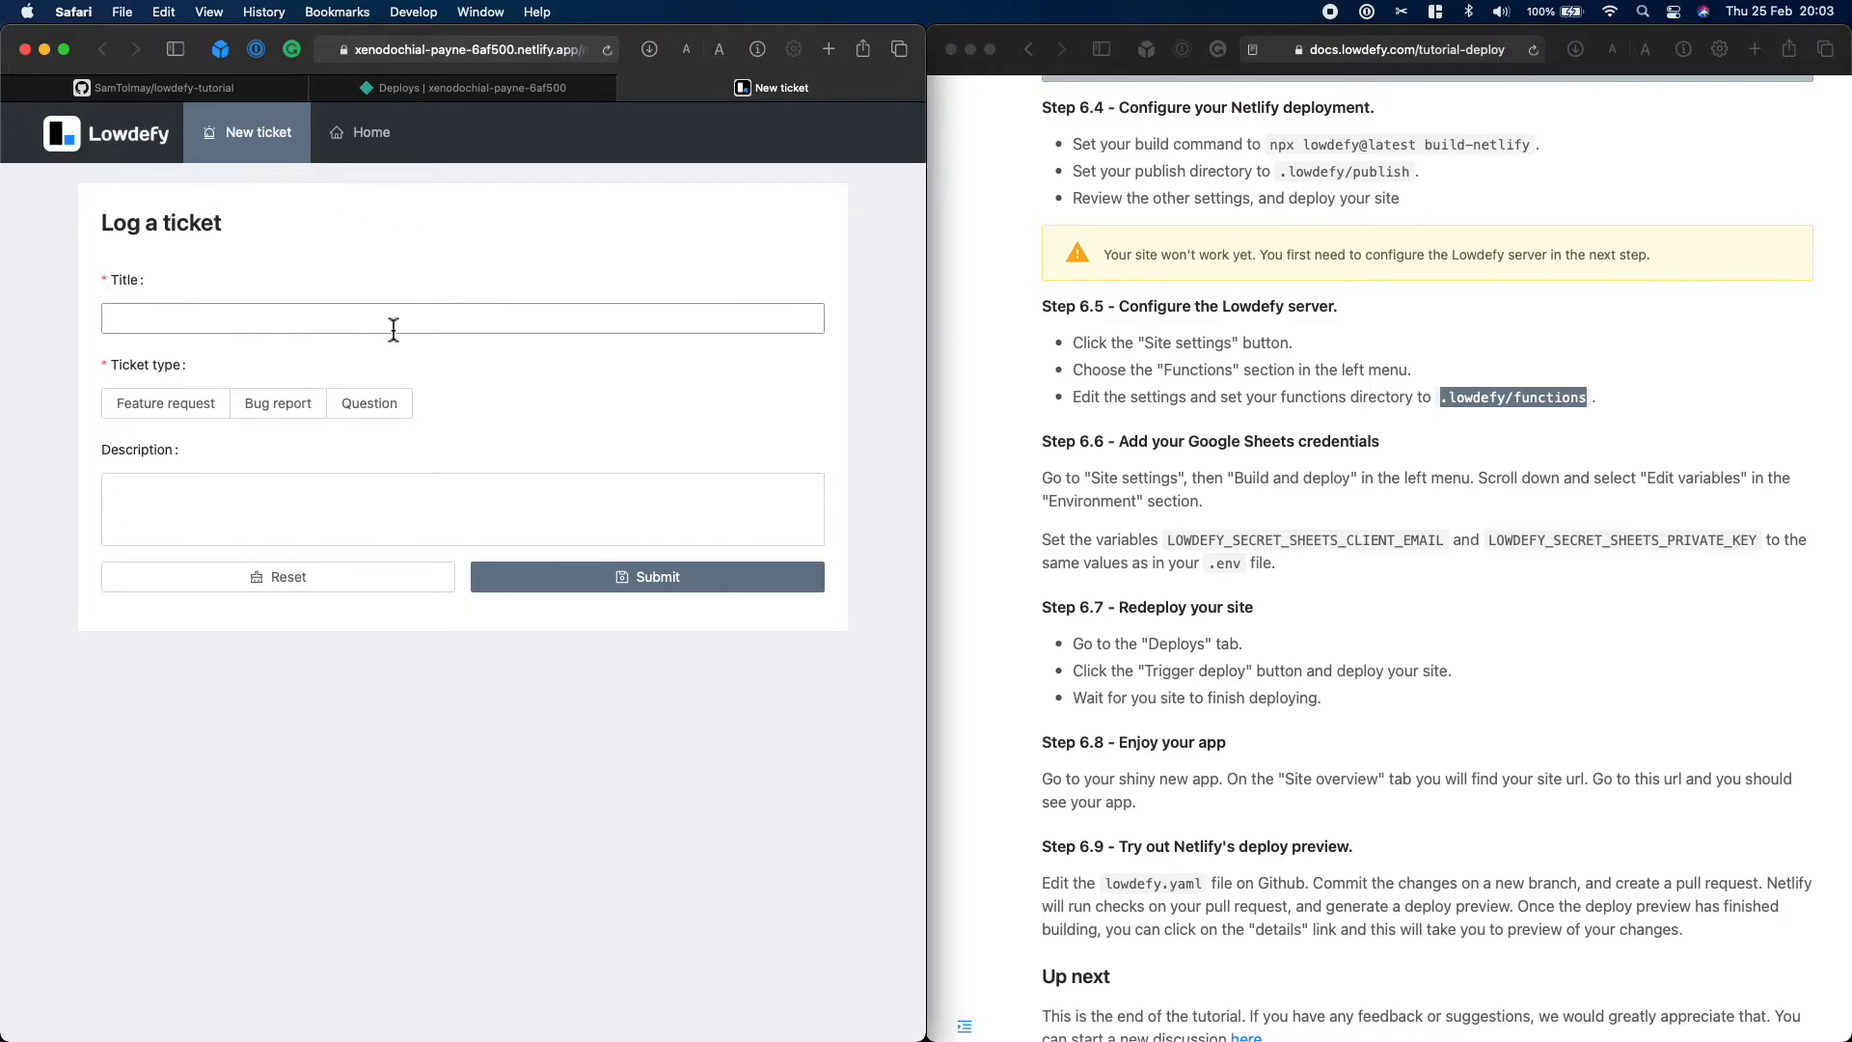
Edit new-ticket.yaml in the GitHub repository, replacing the confirm_restart warning message with one that starts "Please restart your"
click(178, 89)
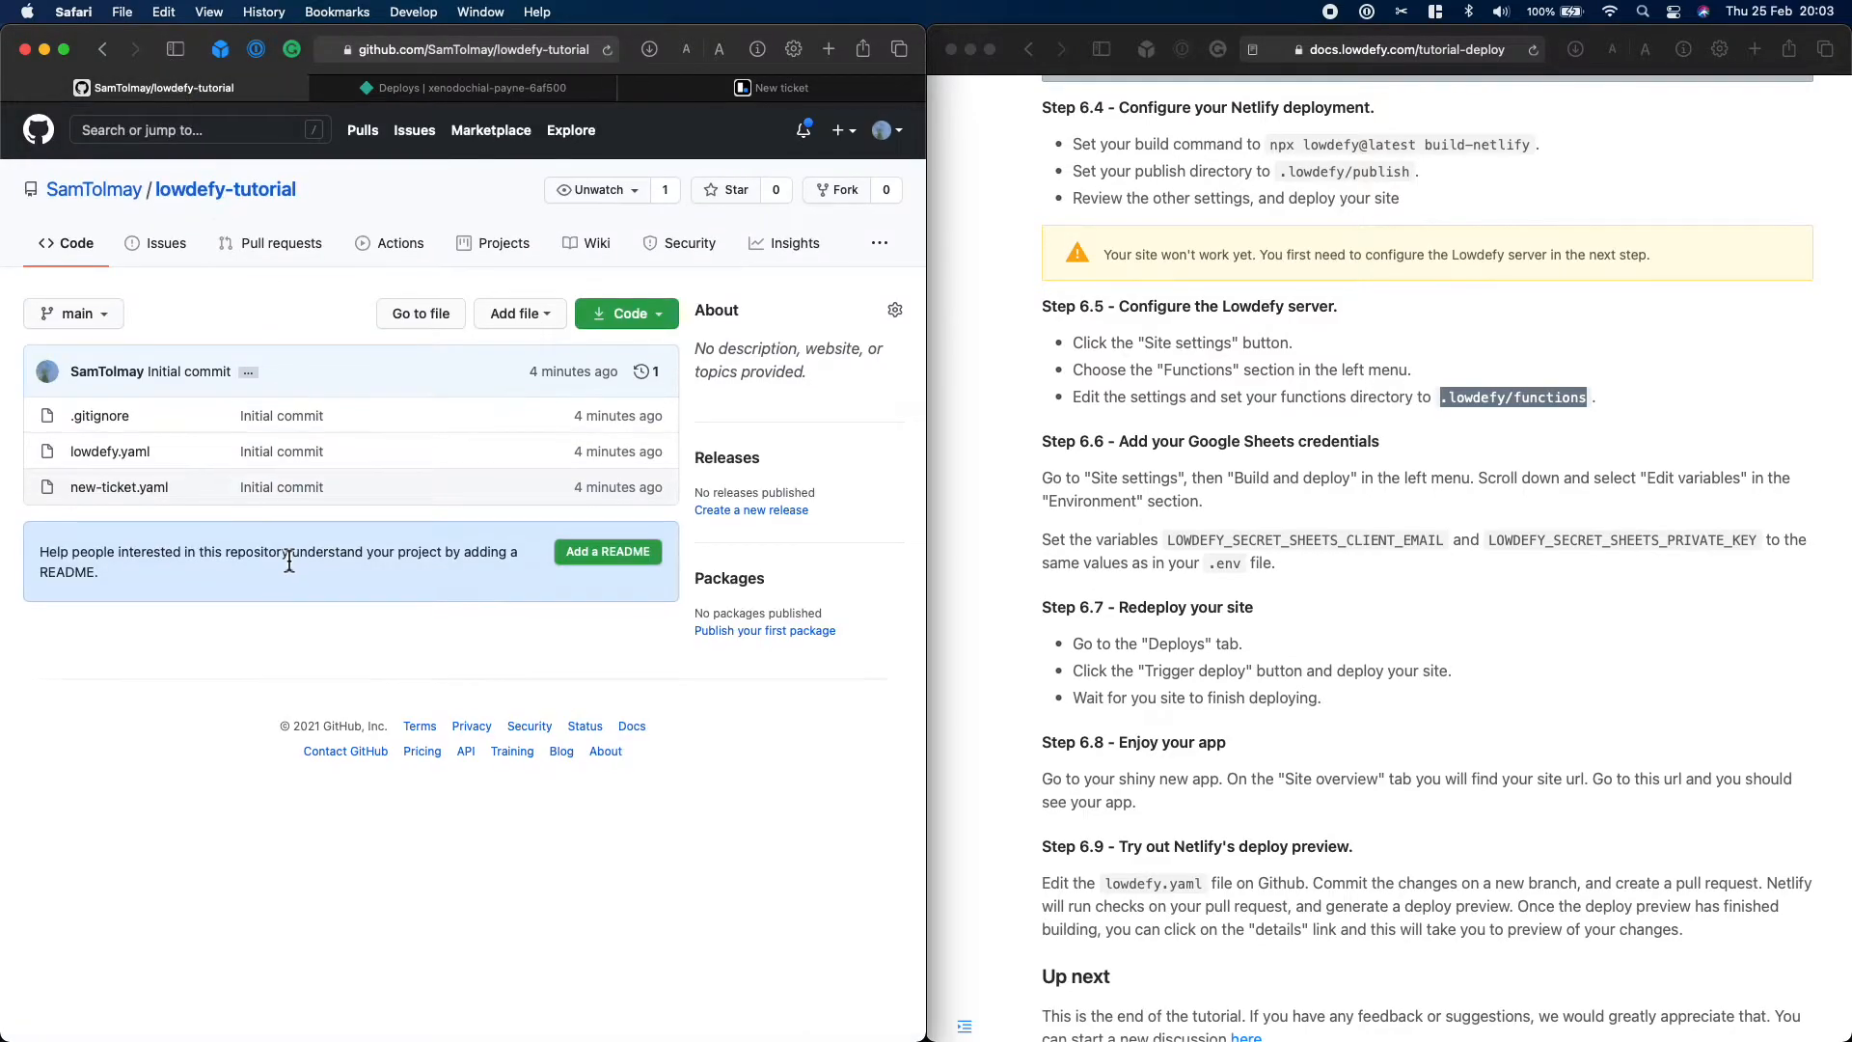
click(117, 492)
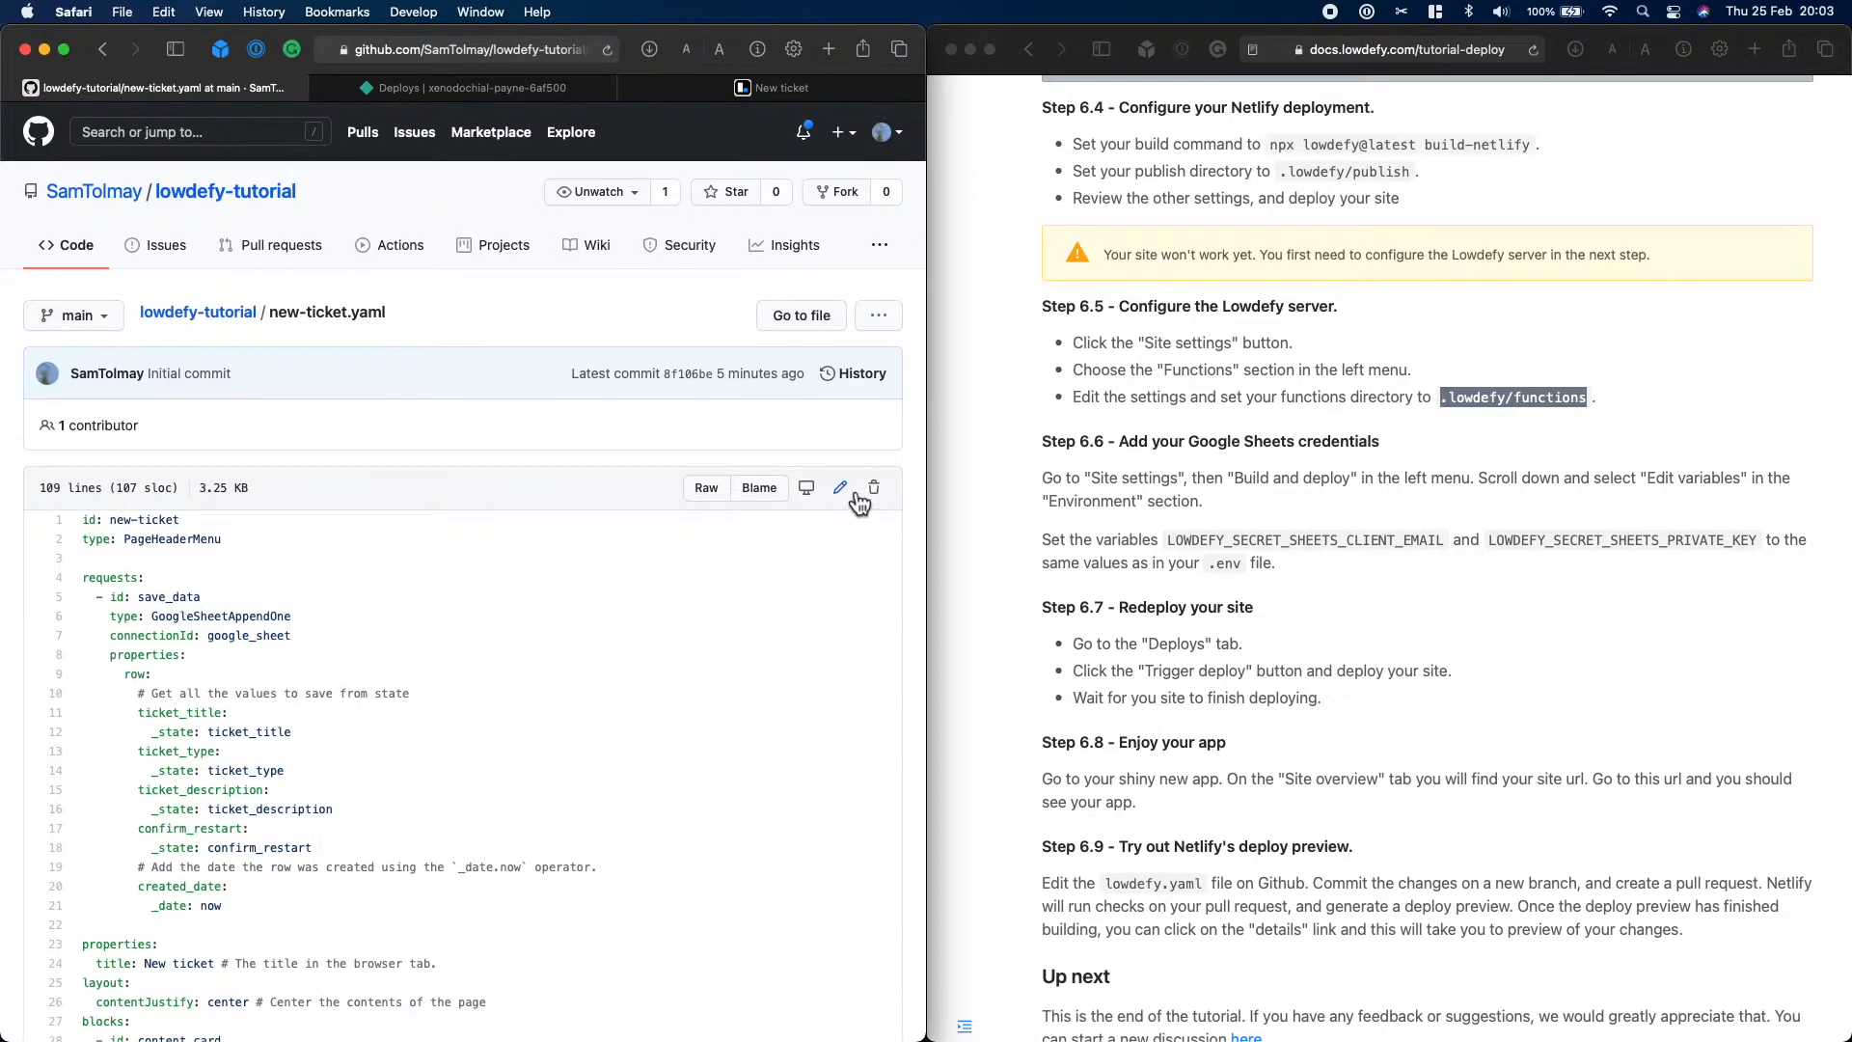
click(843, 490)
scroll(675, 685, down, 6)
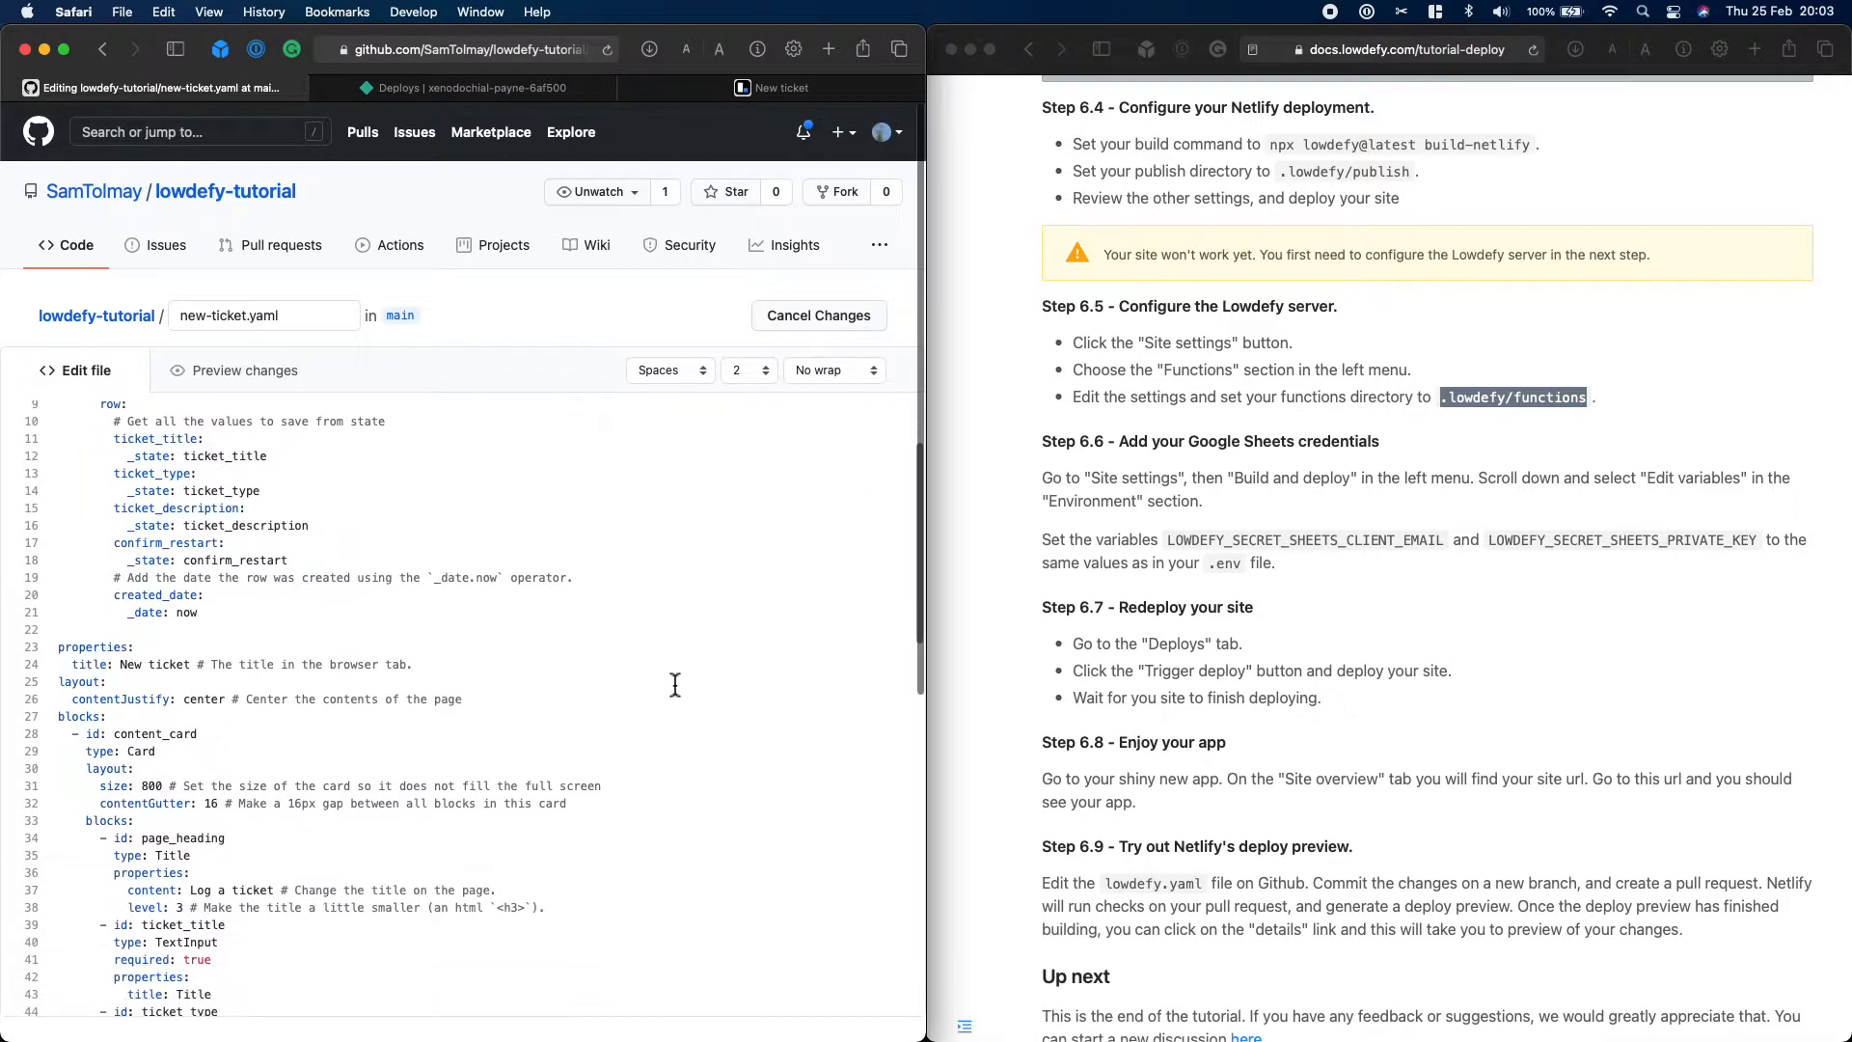
scroll(676, 685, down, 5)
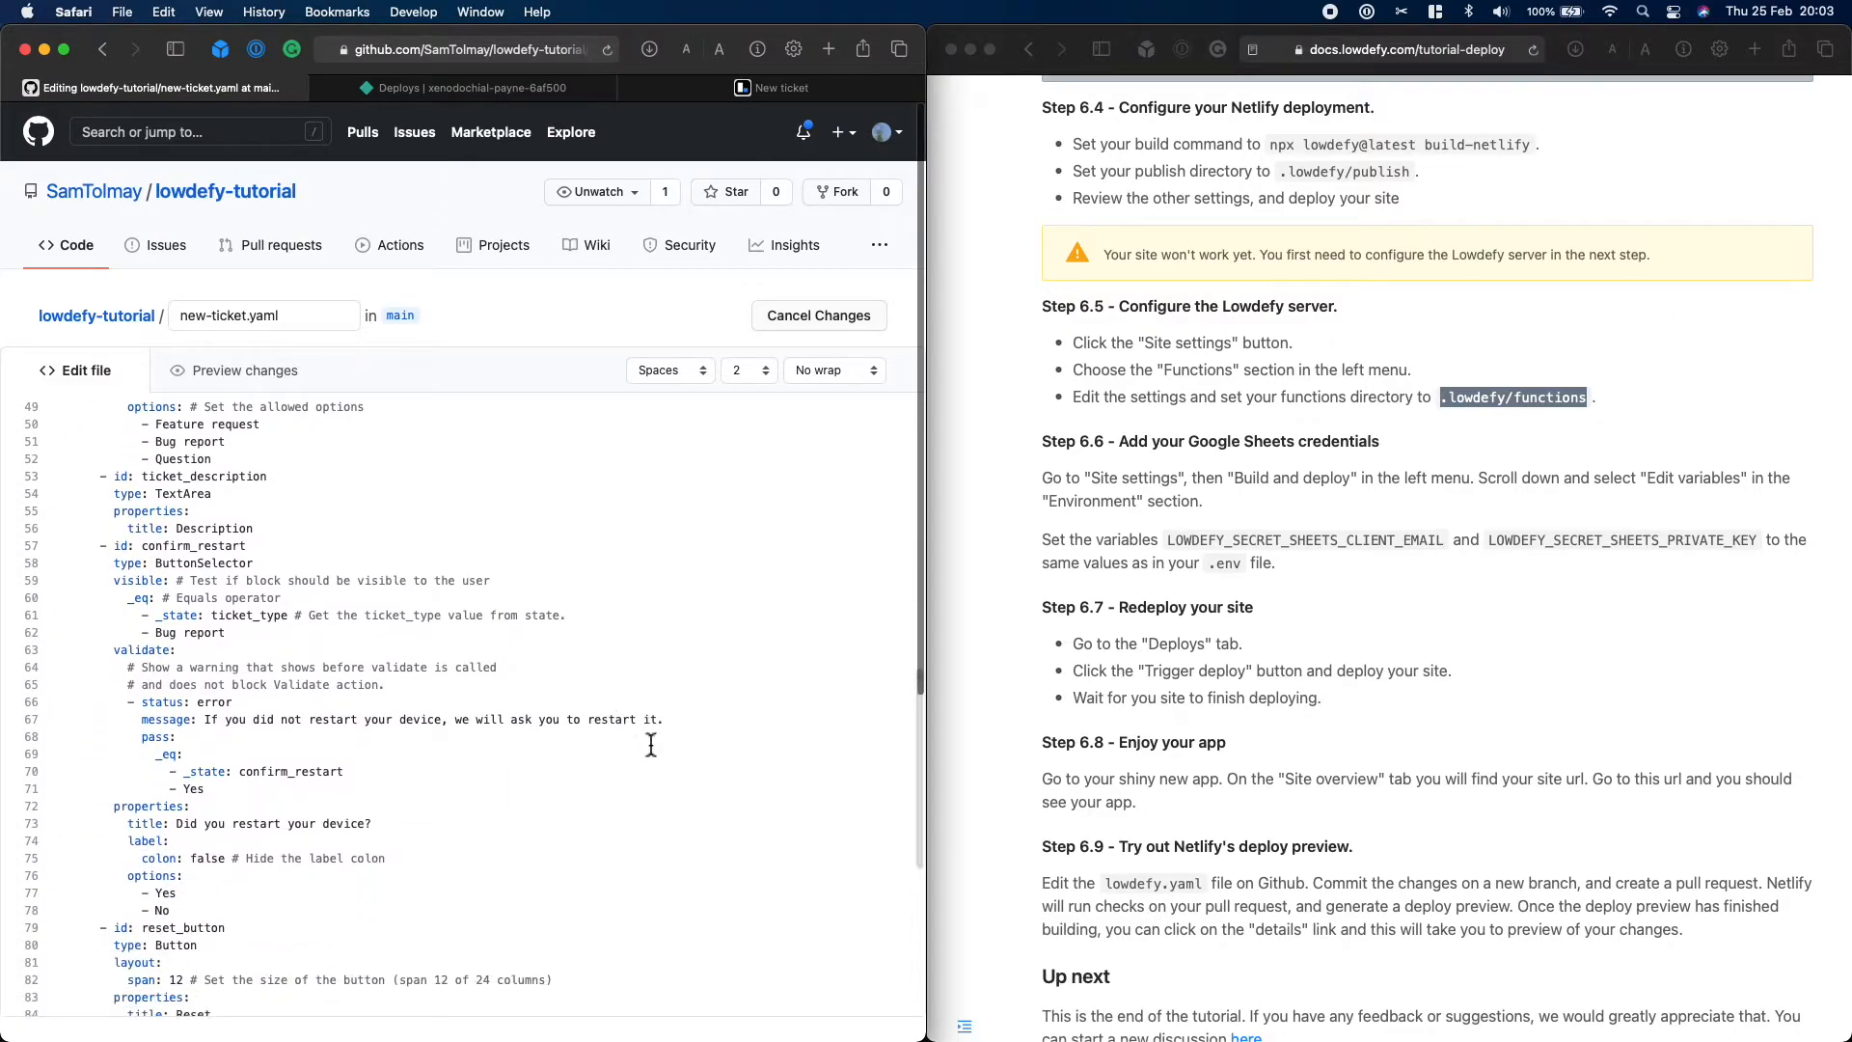
drag(664, 726, 209, 730)
key(BackSpace)
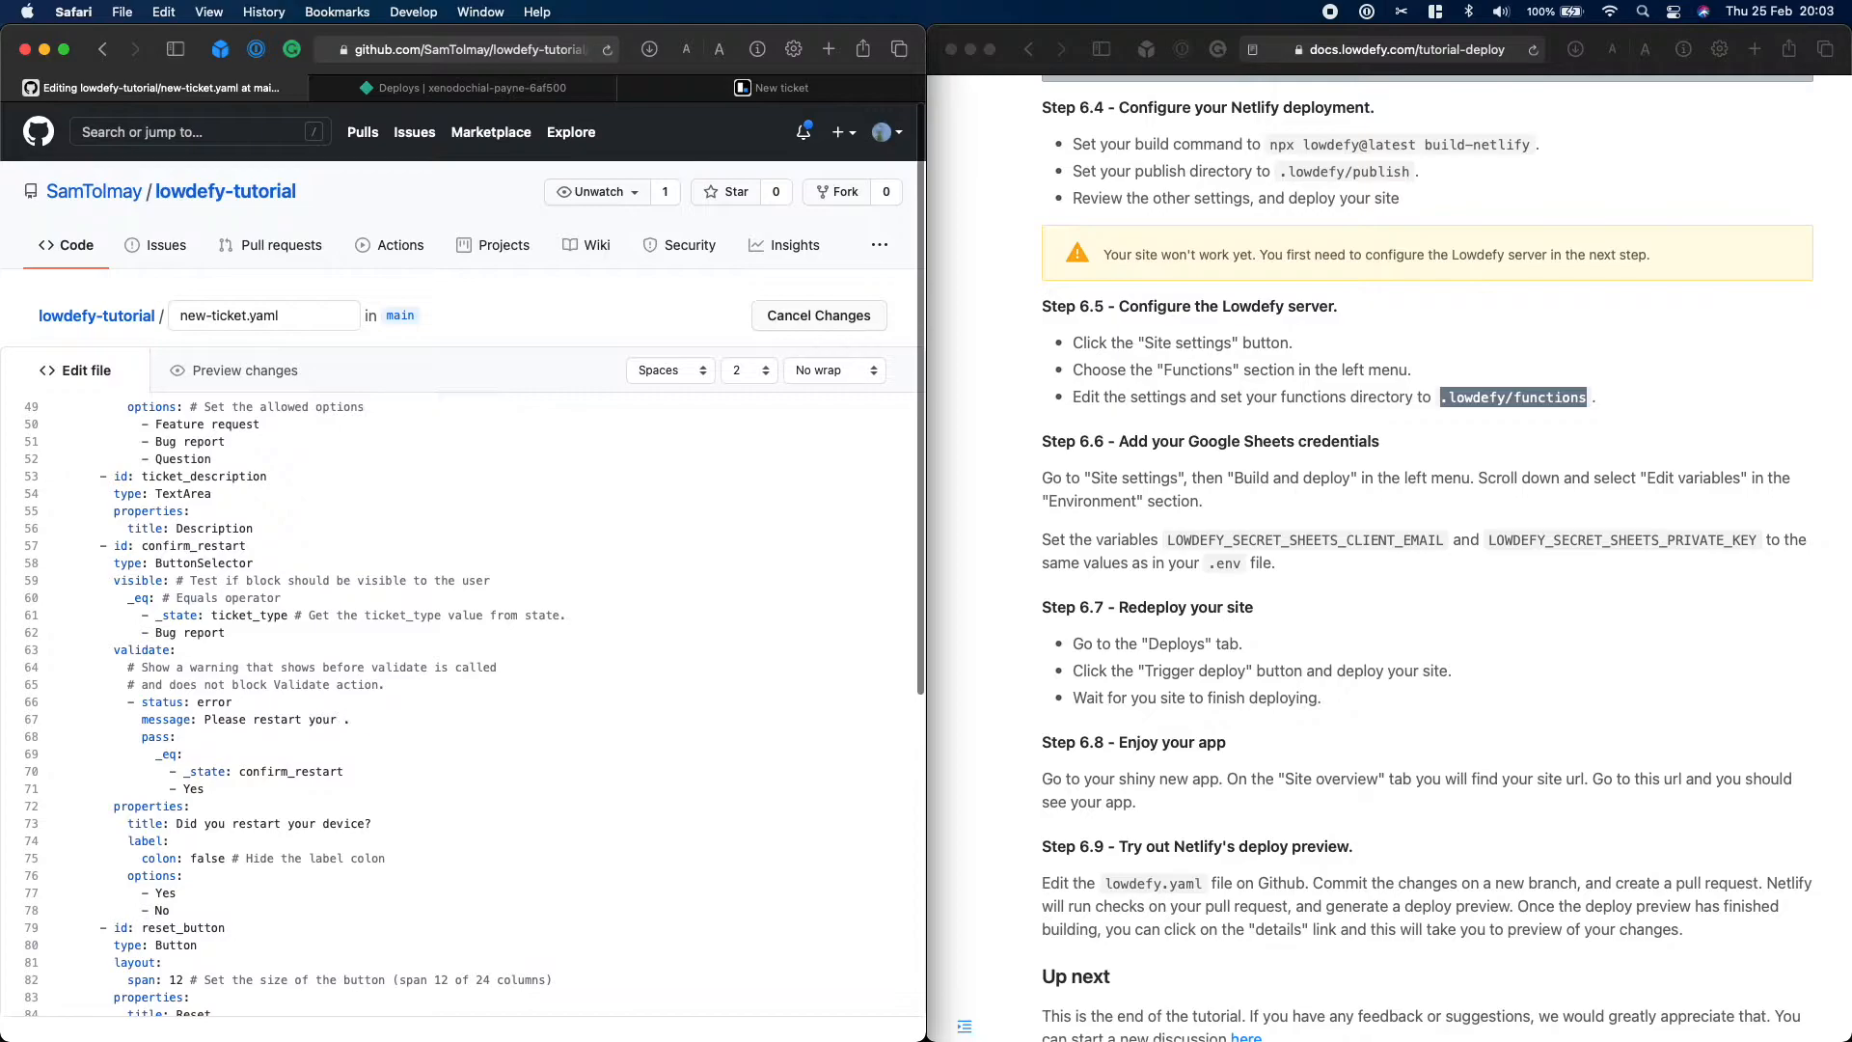
Commit the edit to a new branch with the message "Improve restart warning message" and create a pull request from it
scroll(402, 840, down, 10)
click(300, 718)
text(Improve )
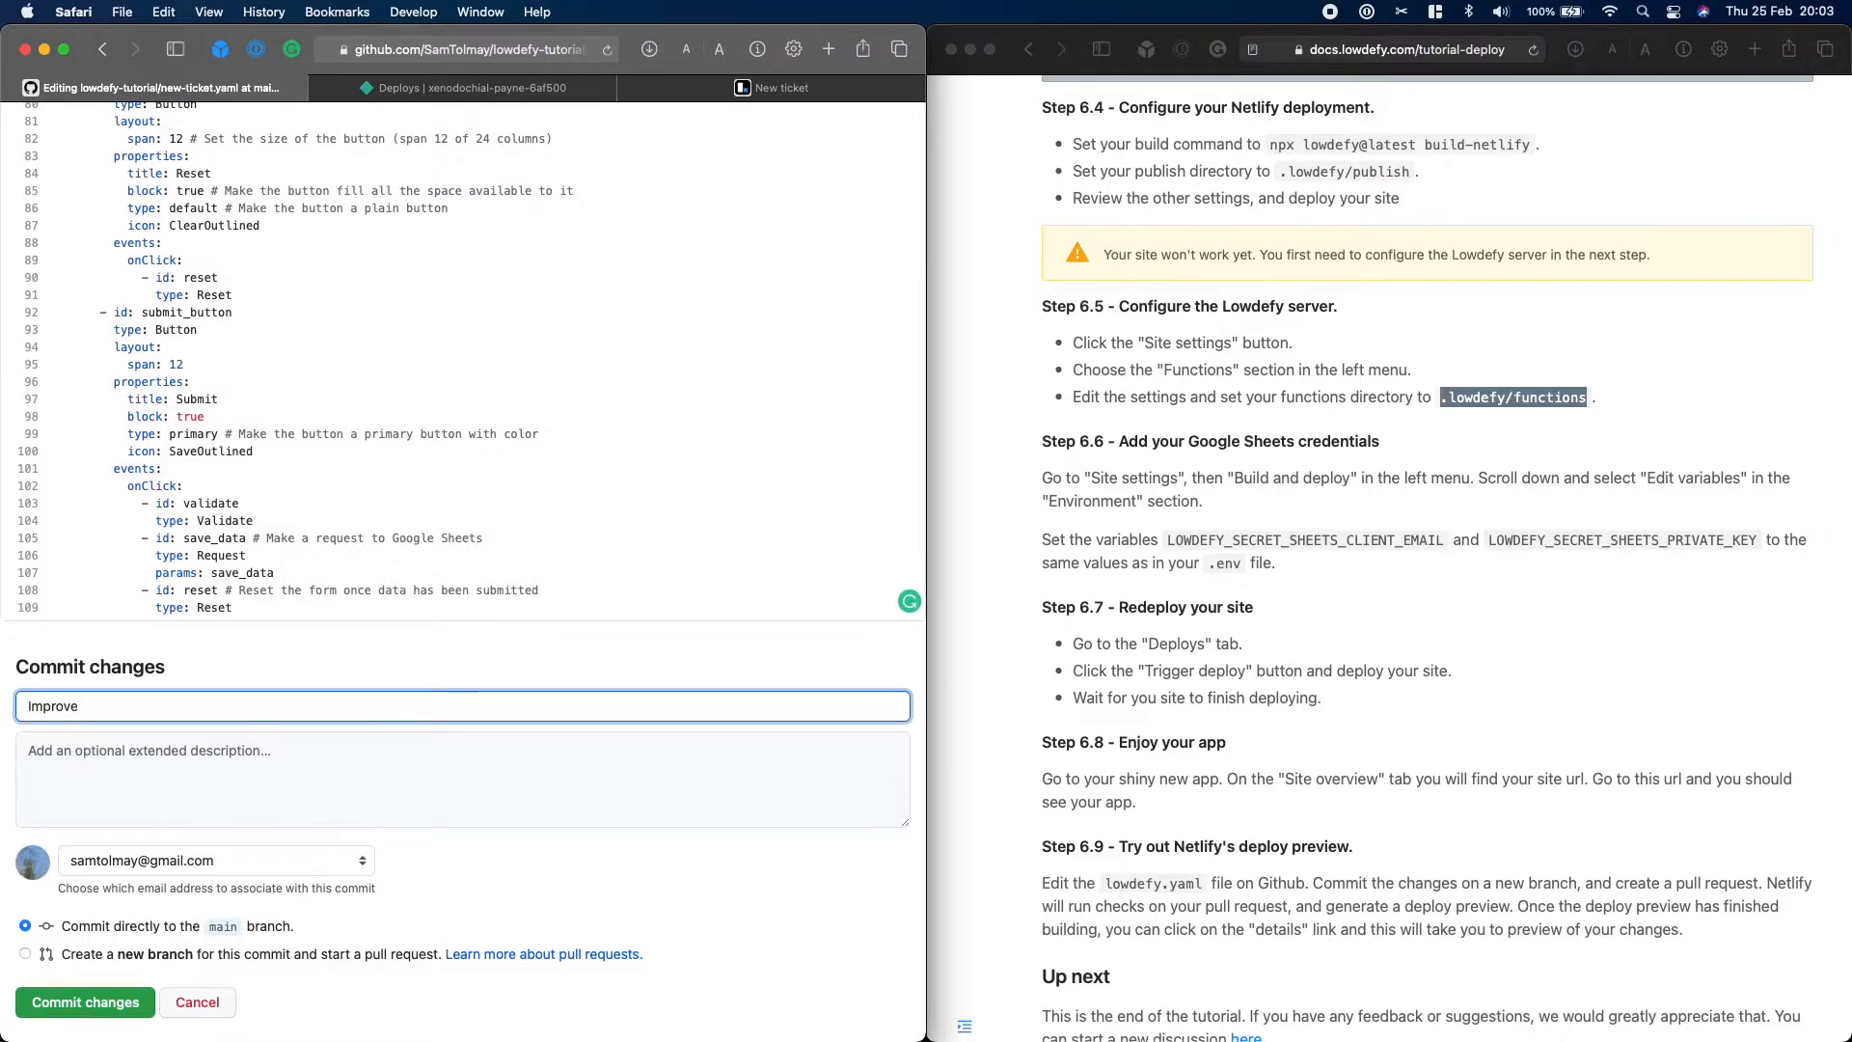
text(restart warning message)
scroll(386, 704, down, 3)
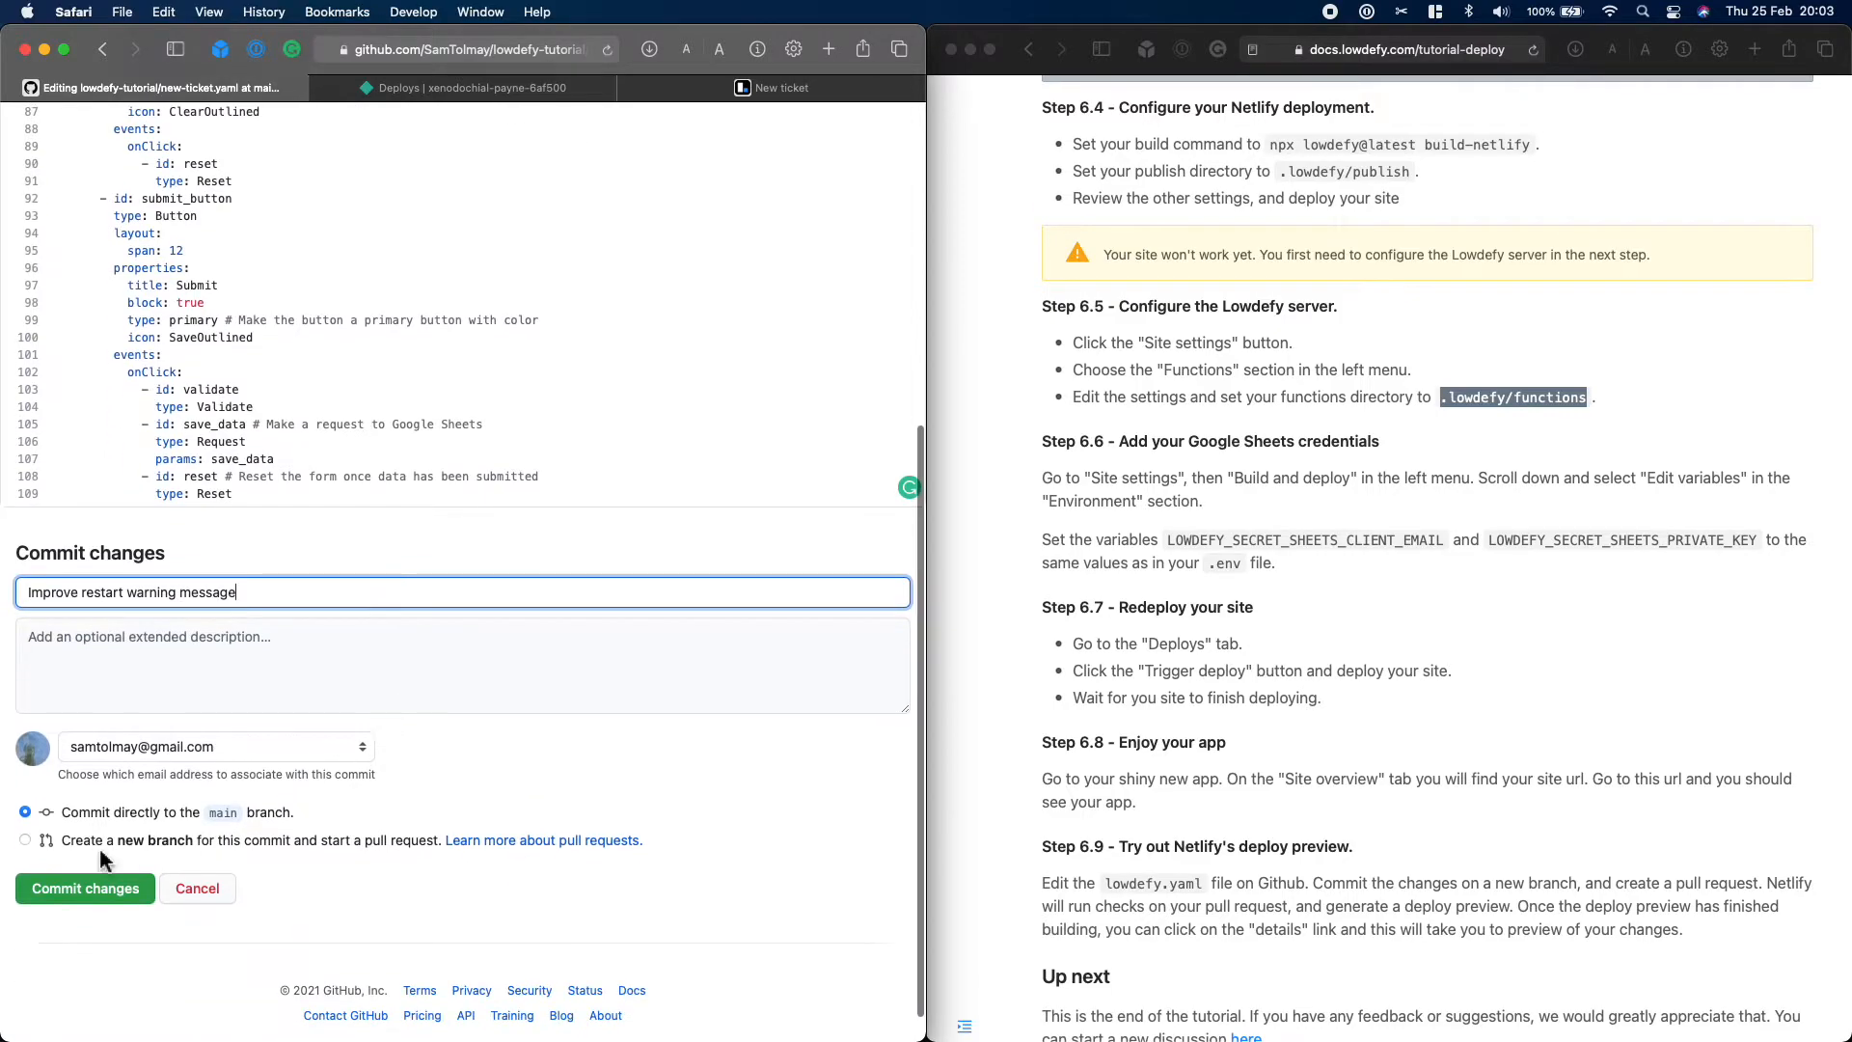
click(47, 842)
click(120, 926)
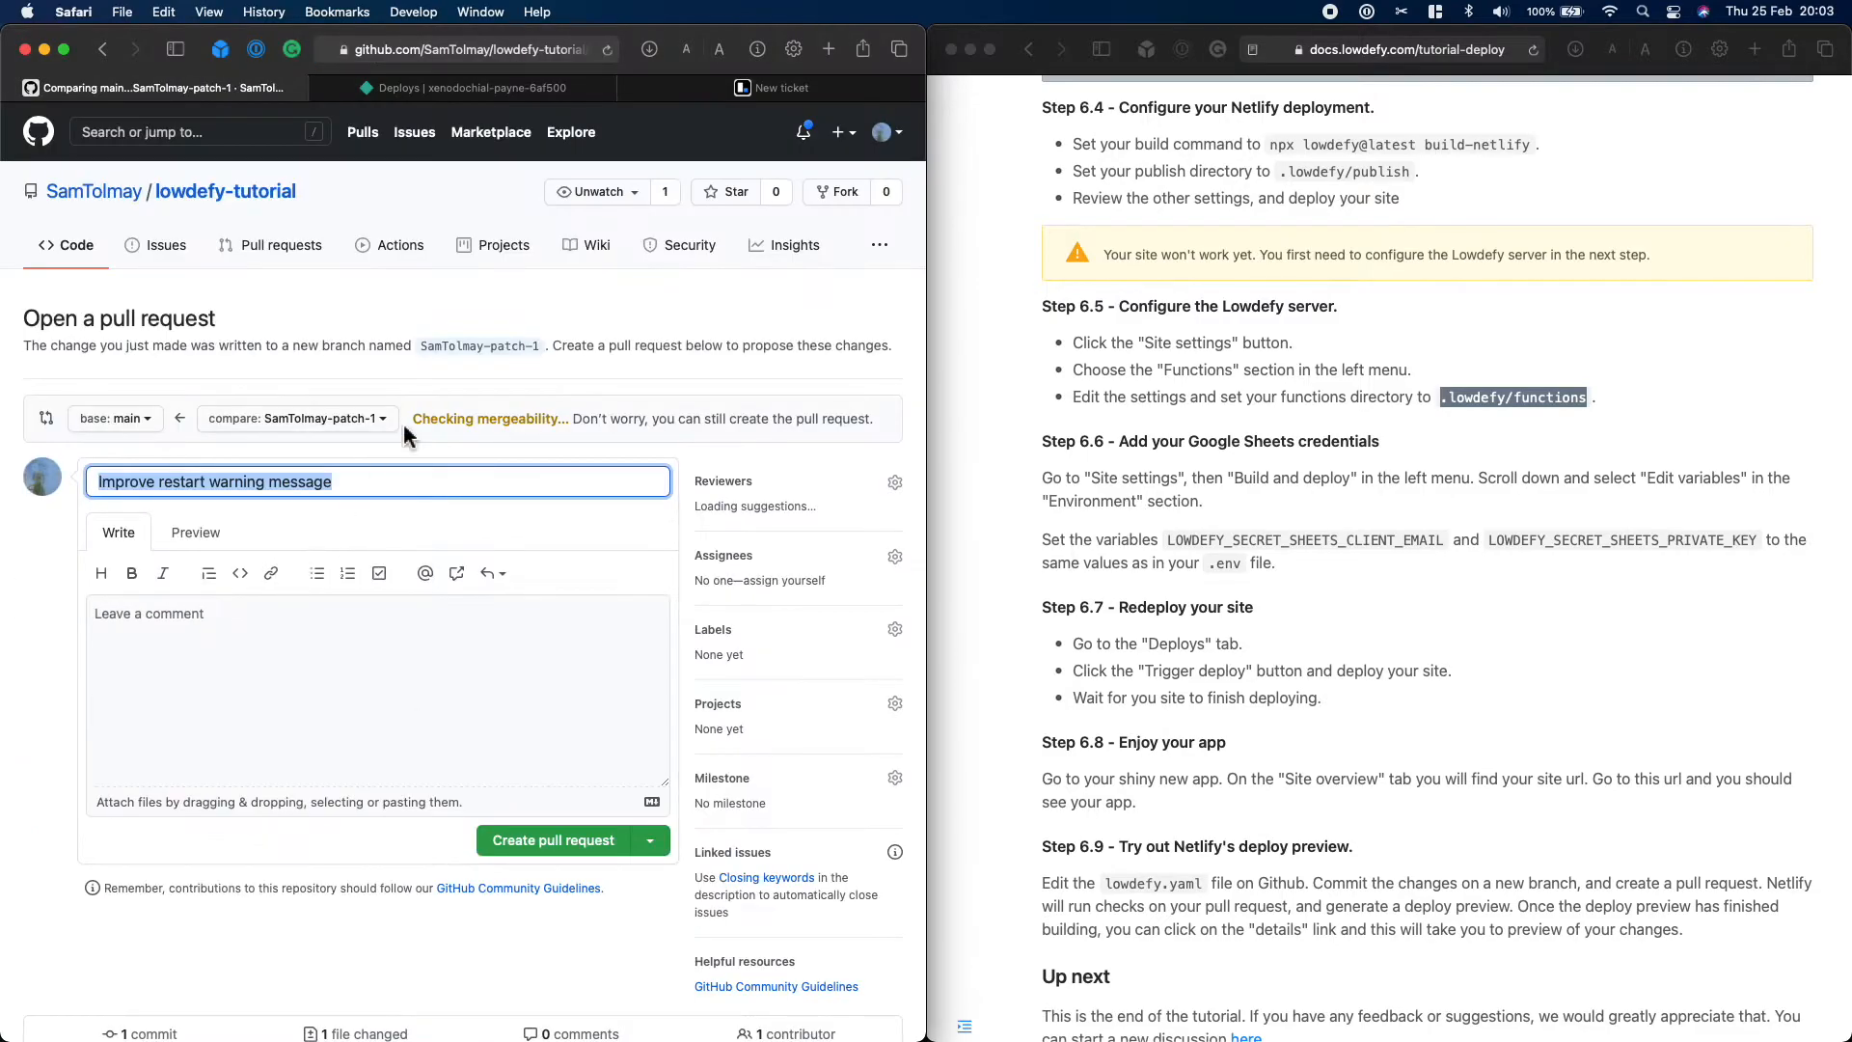
click(545, 839)
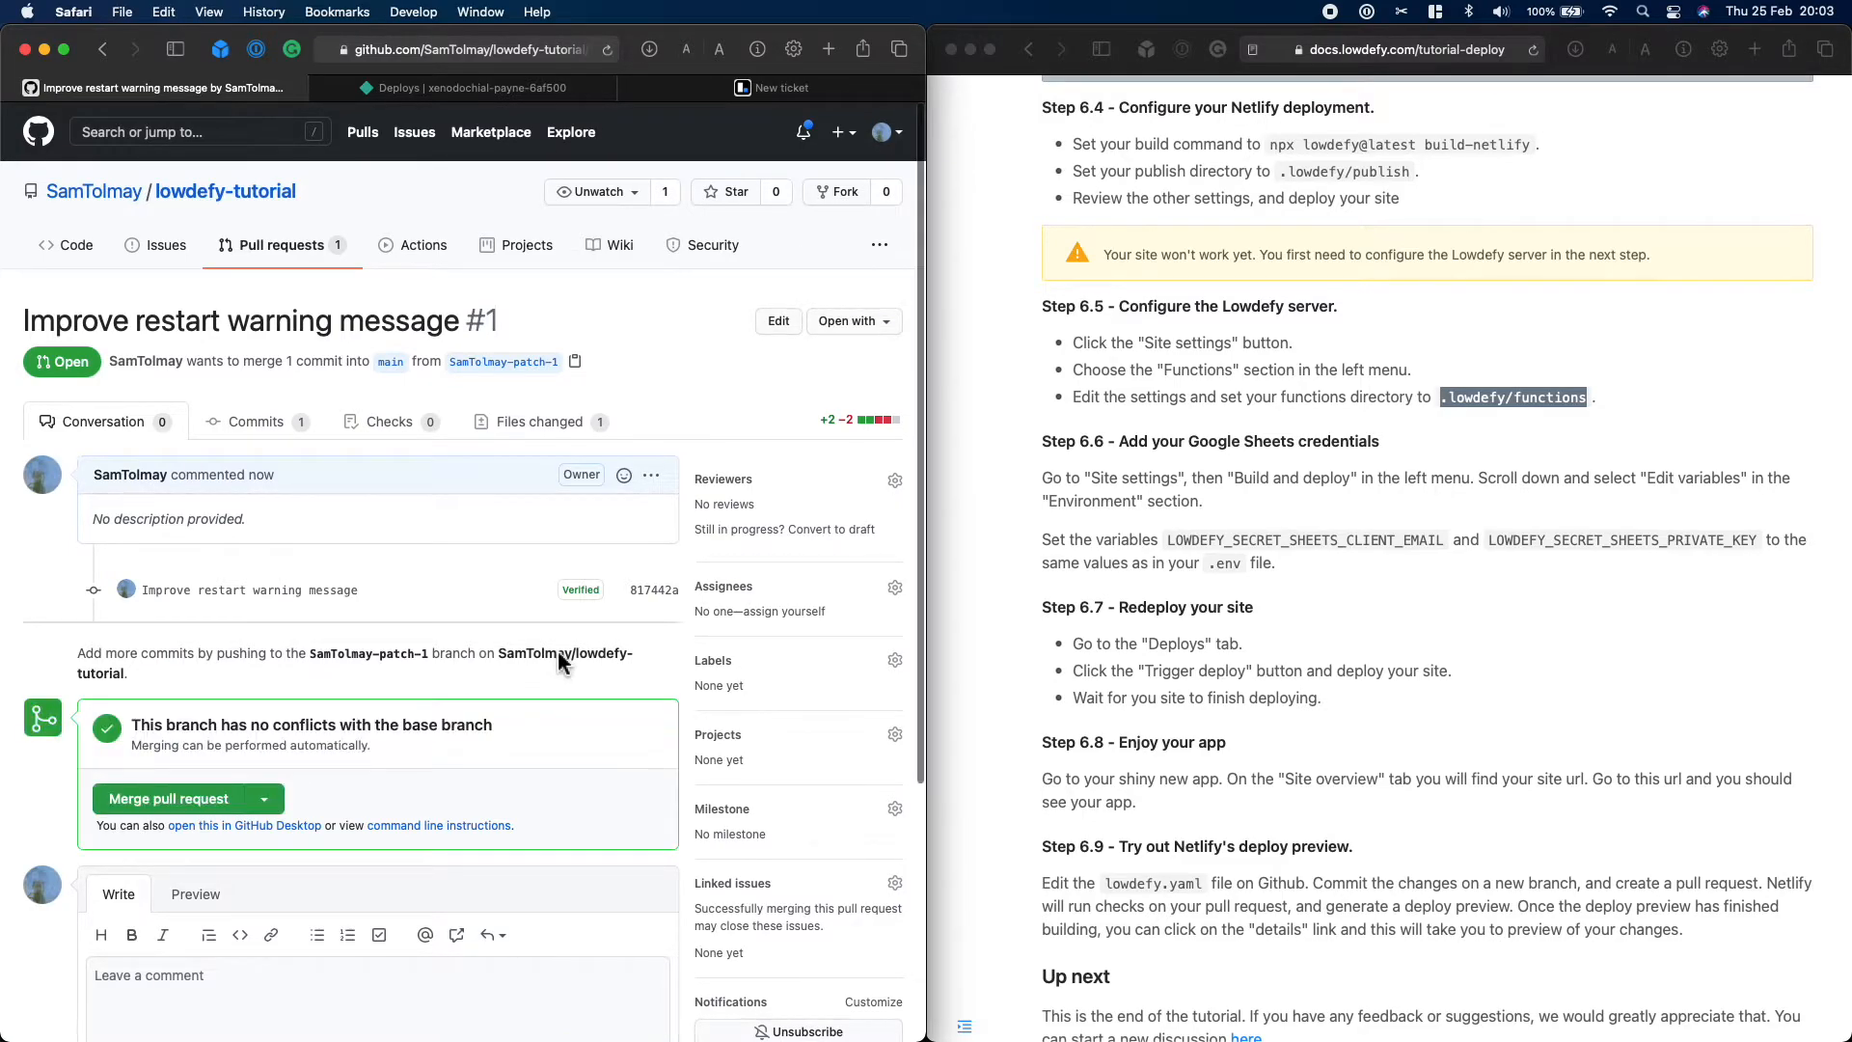
Follow the pull request's Netlify checks and view the deploy preview in a new browser tab
scroll(559, 663, down, 1)
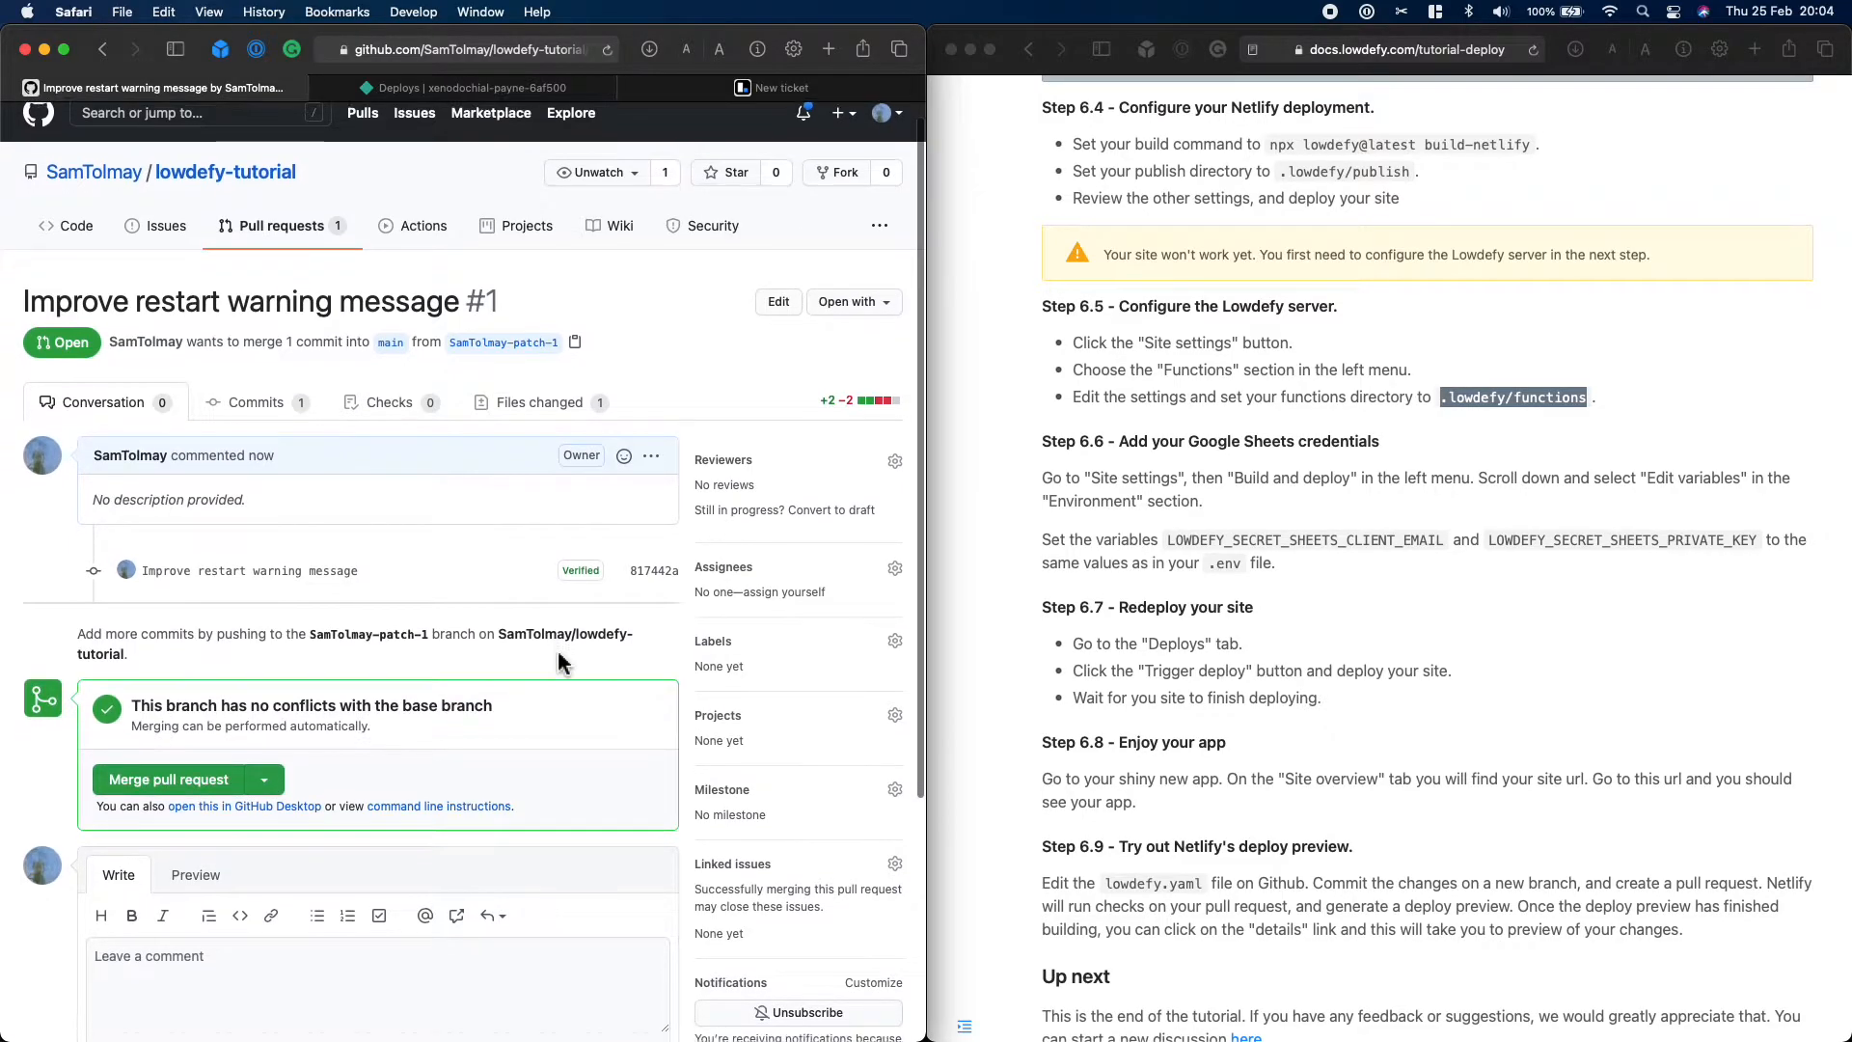
scroll(560, 664, down, 5)
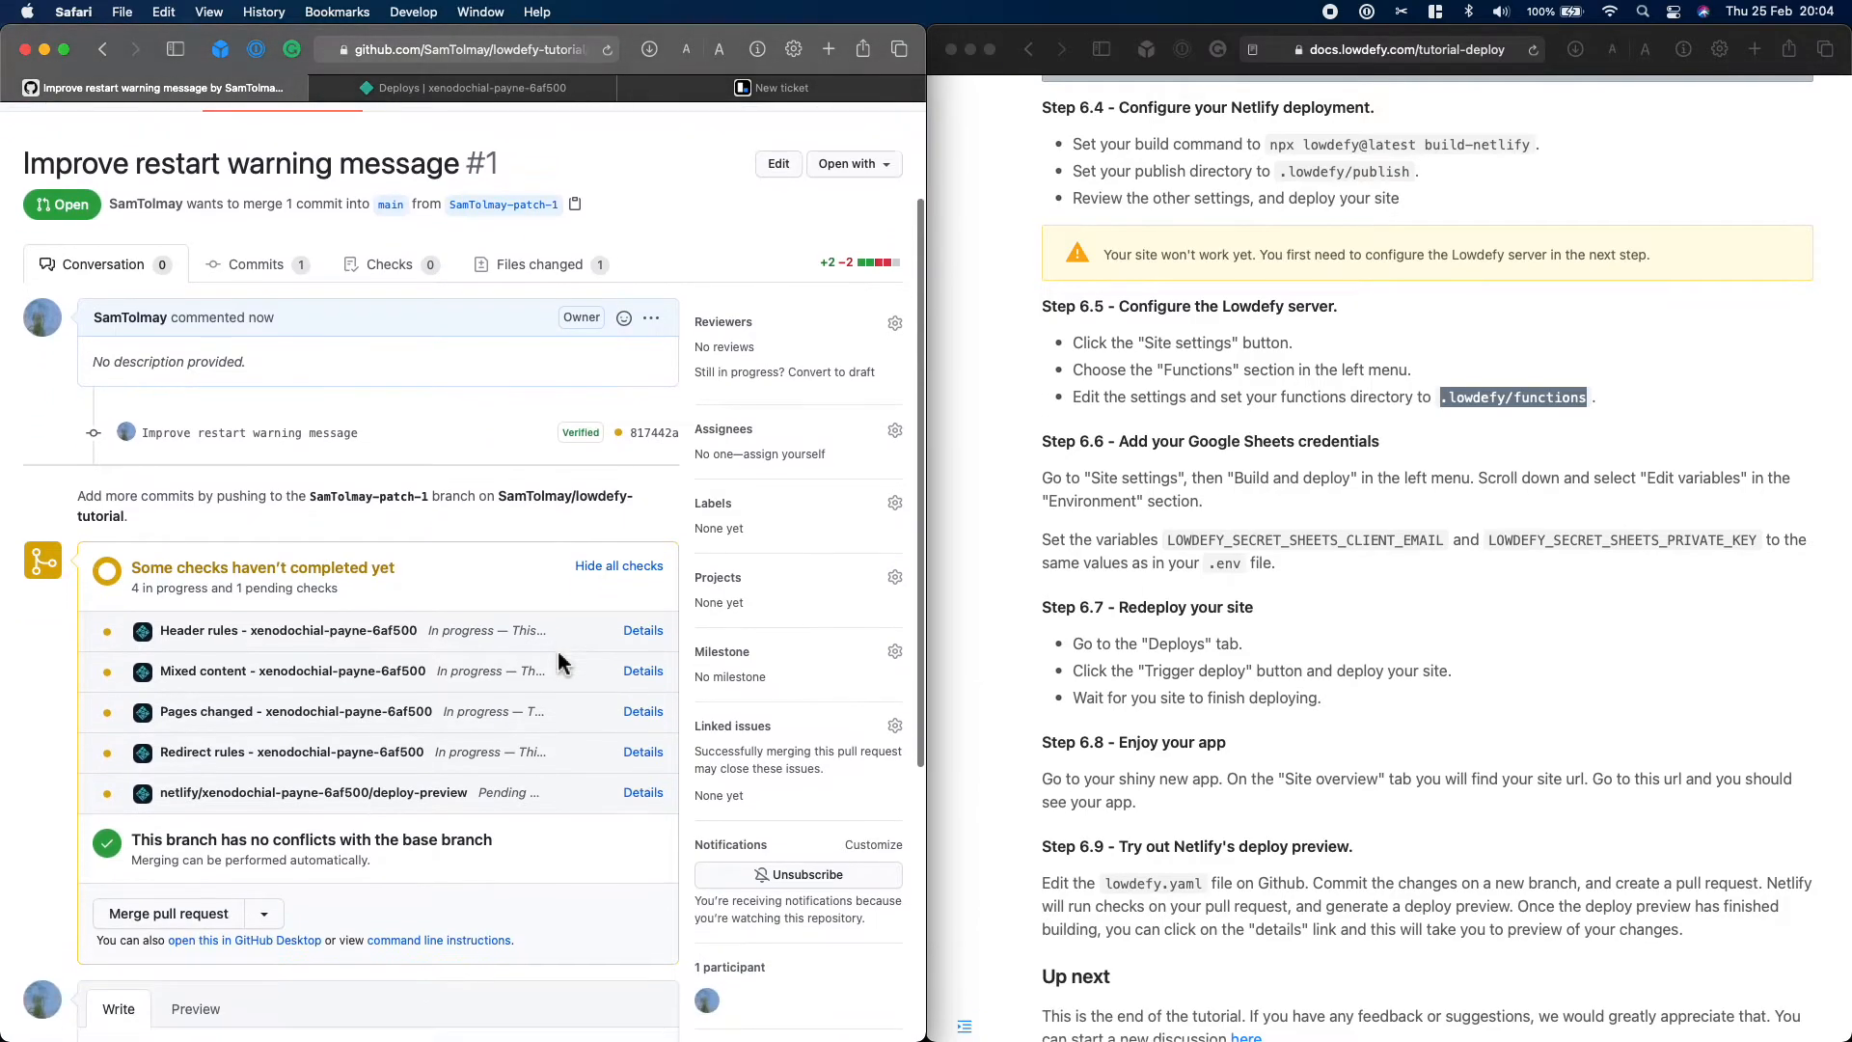
scroll(560, 664, down, 2)
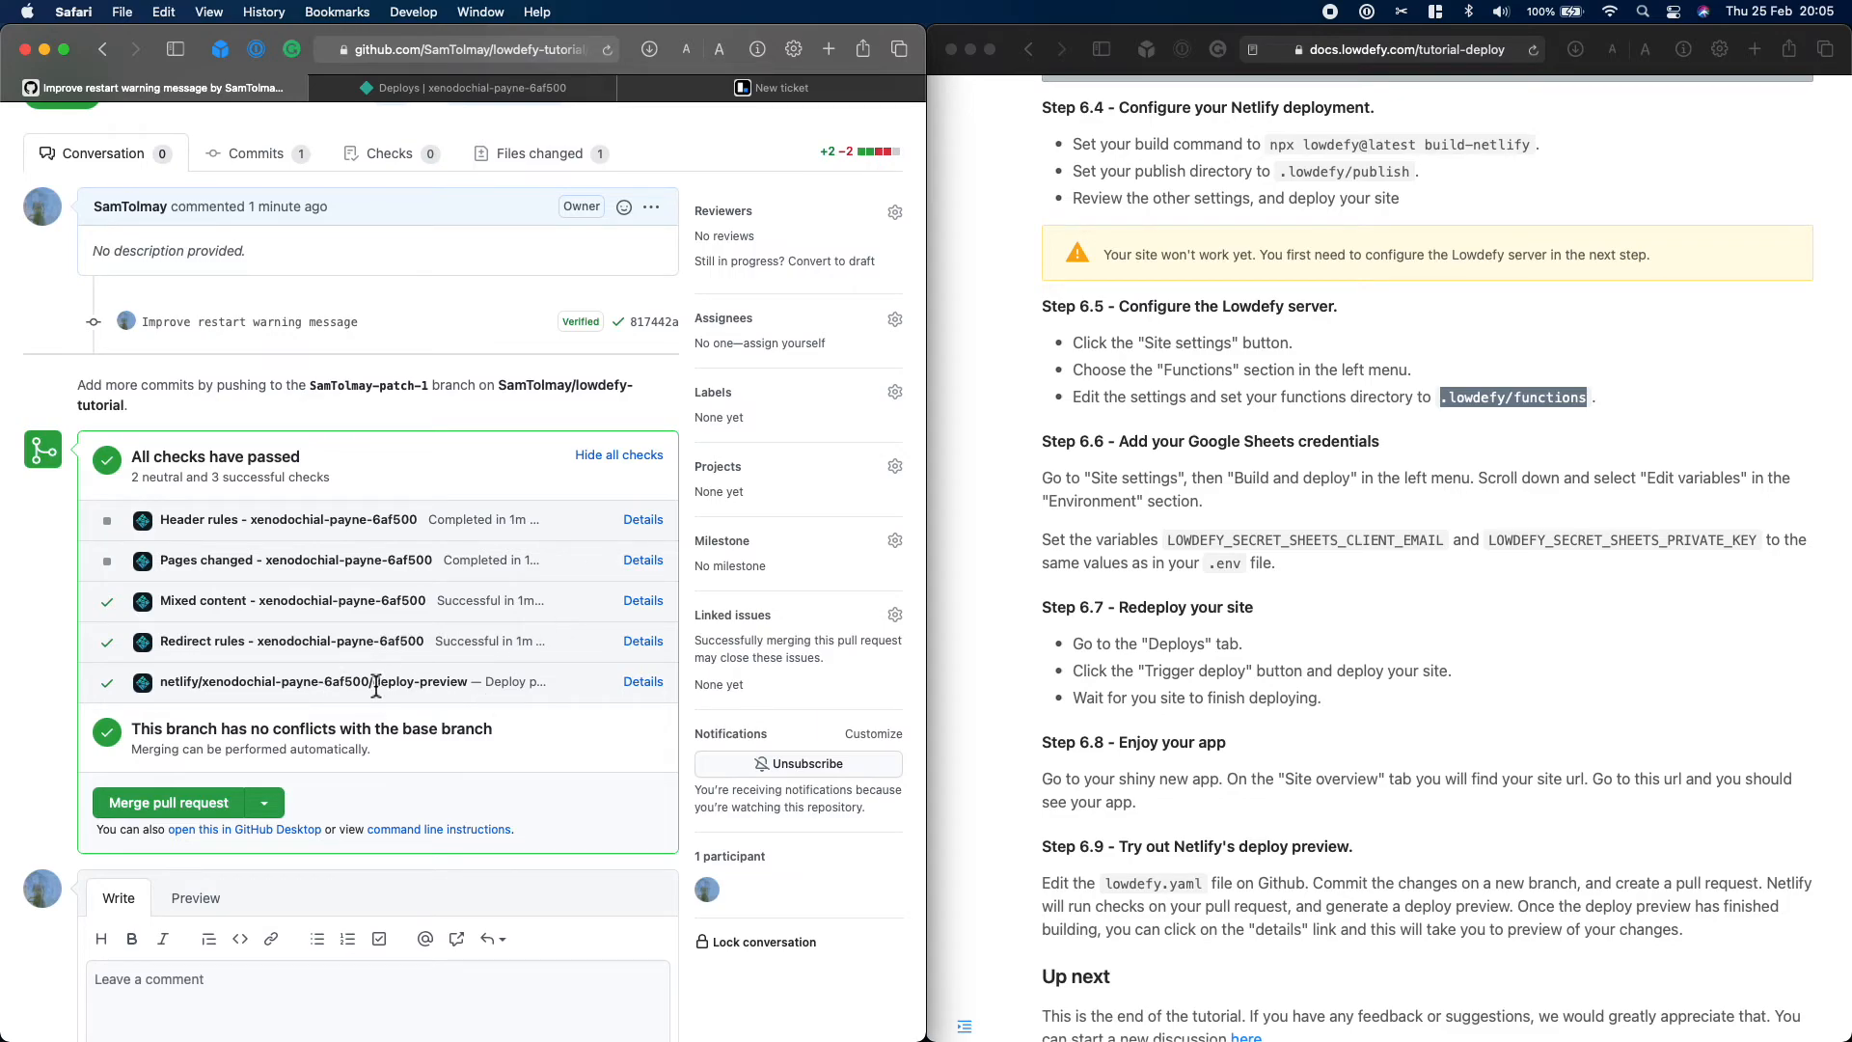
right_click(643, 682)
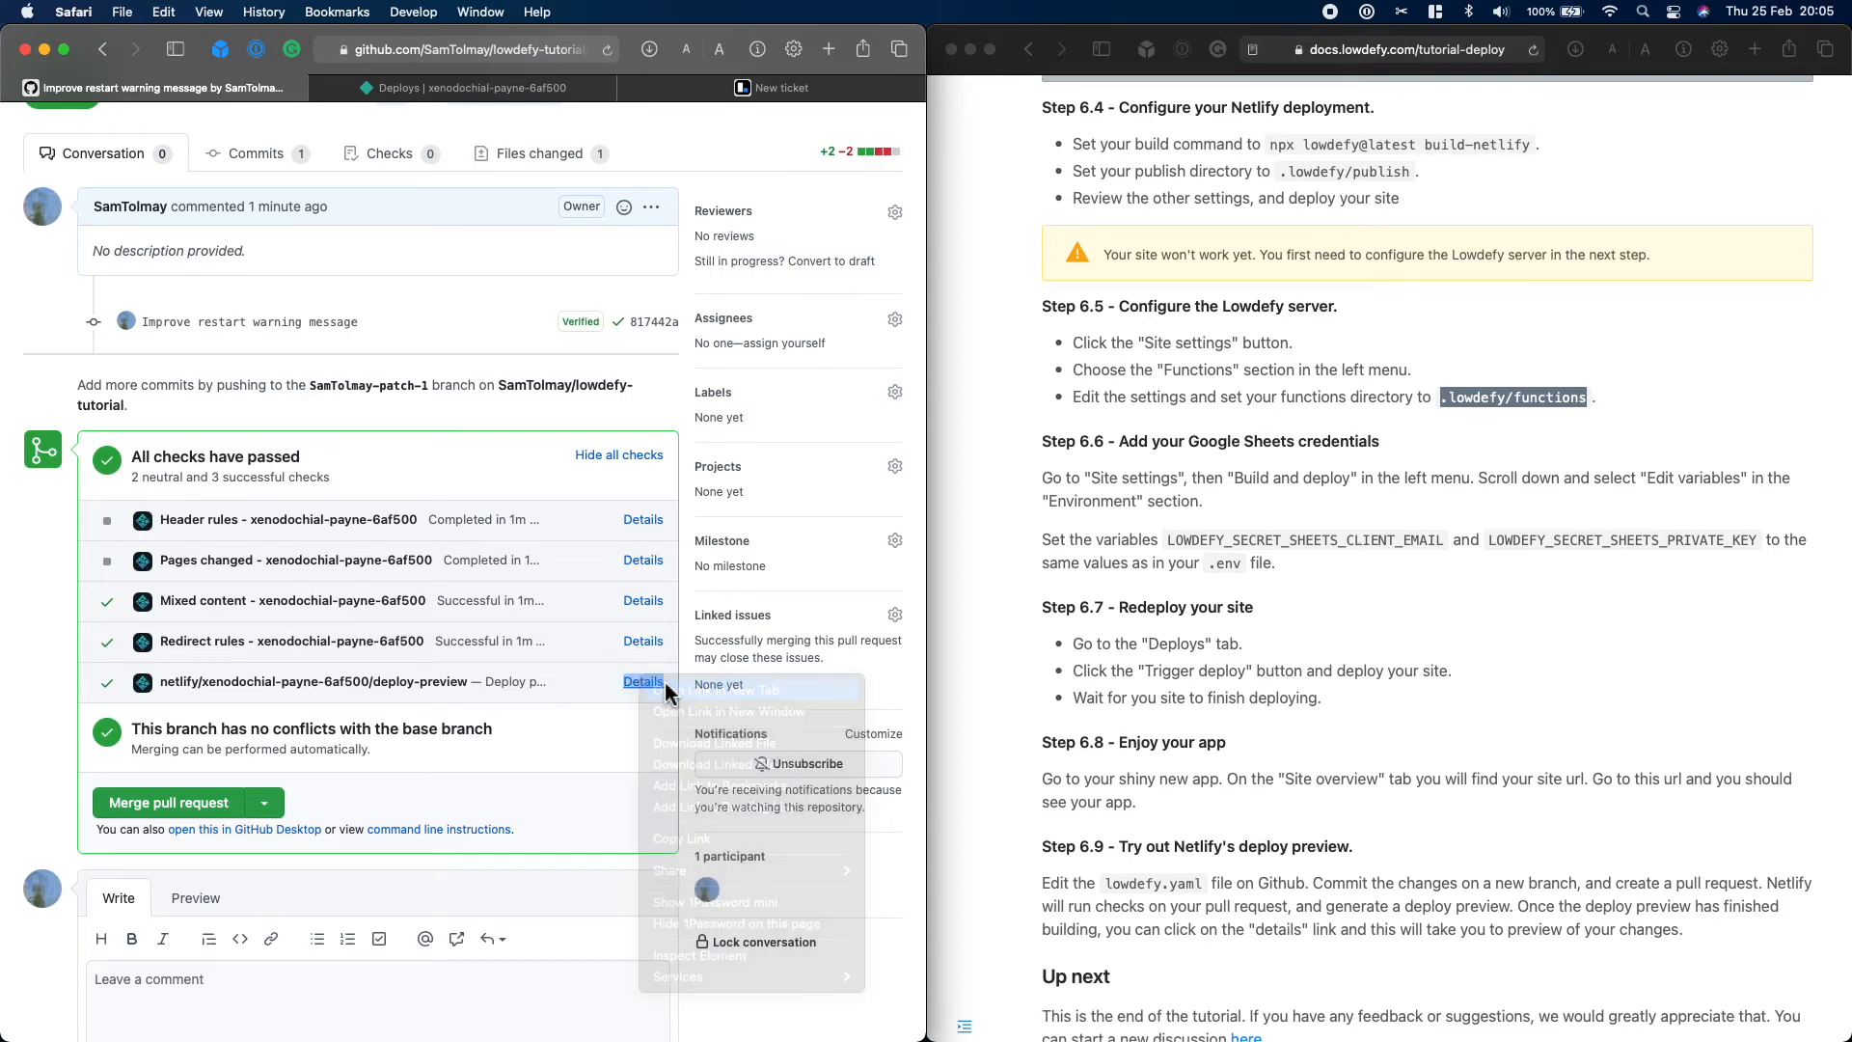
click(666, 689)
click(405, 89)
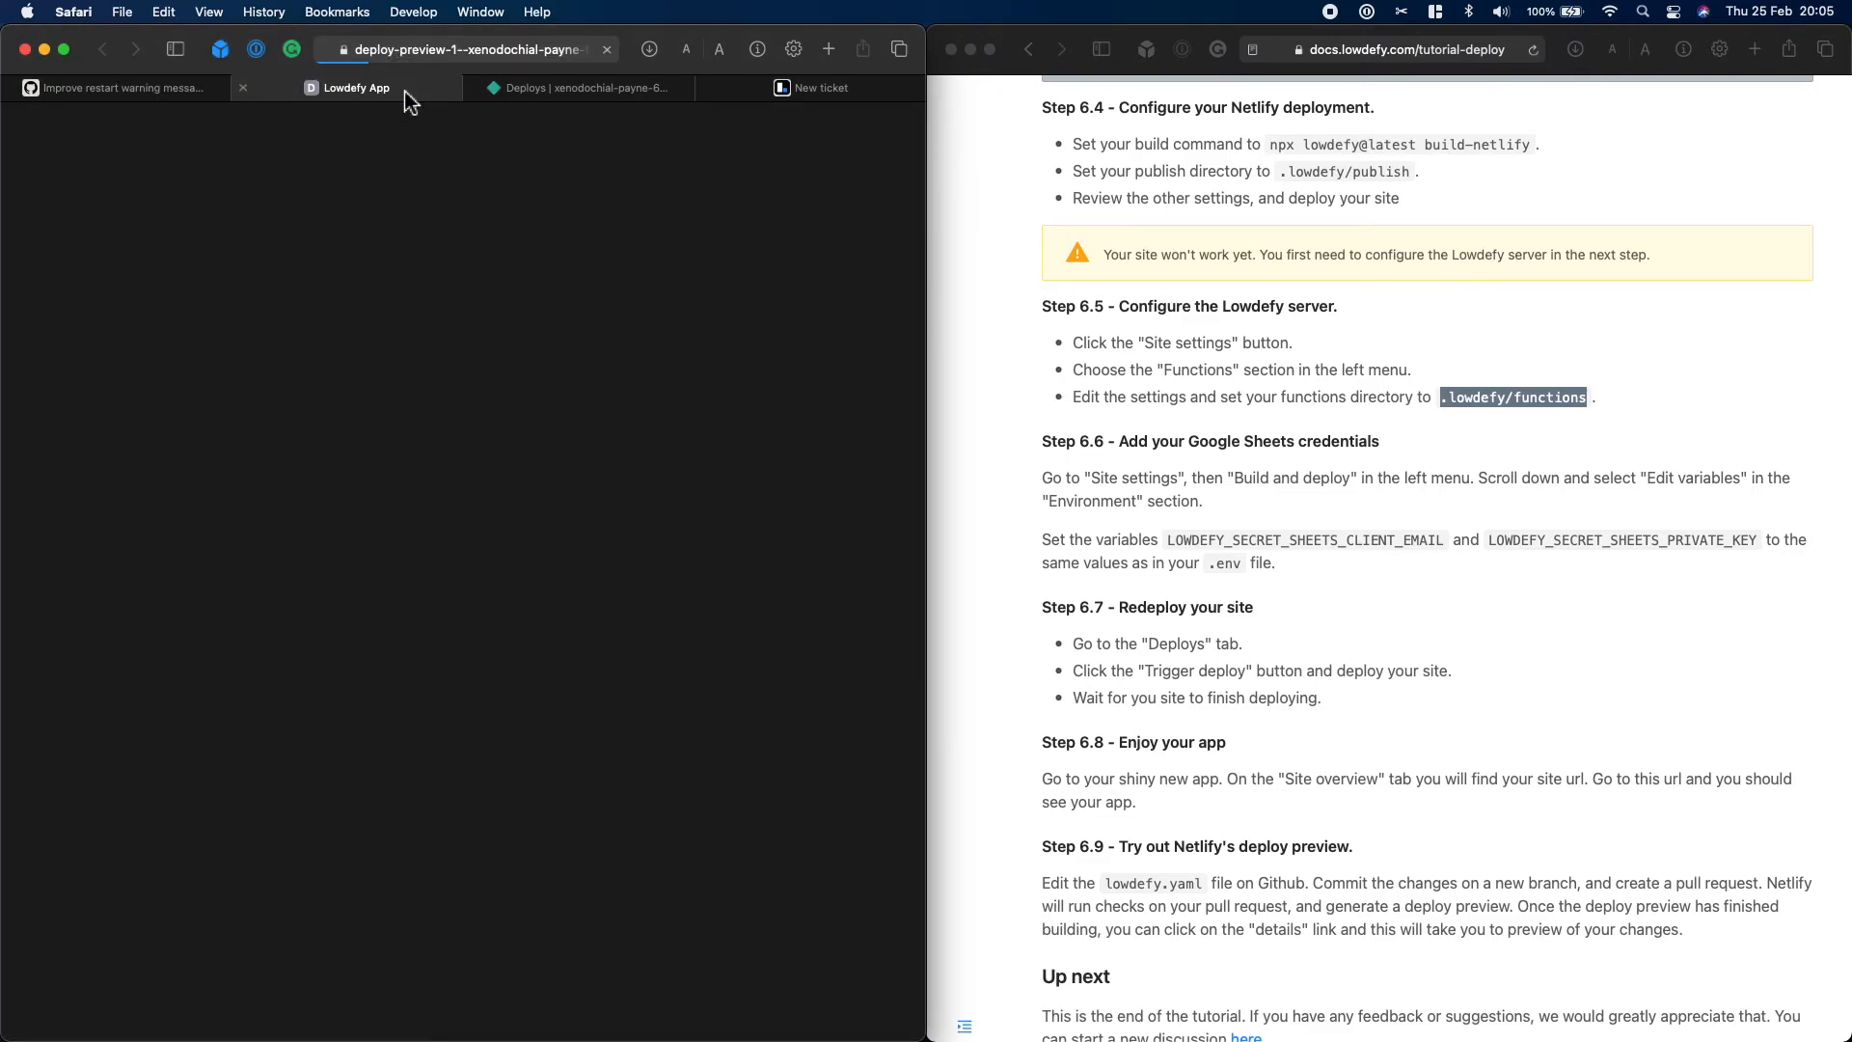